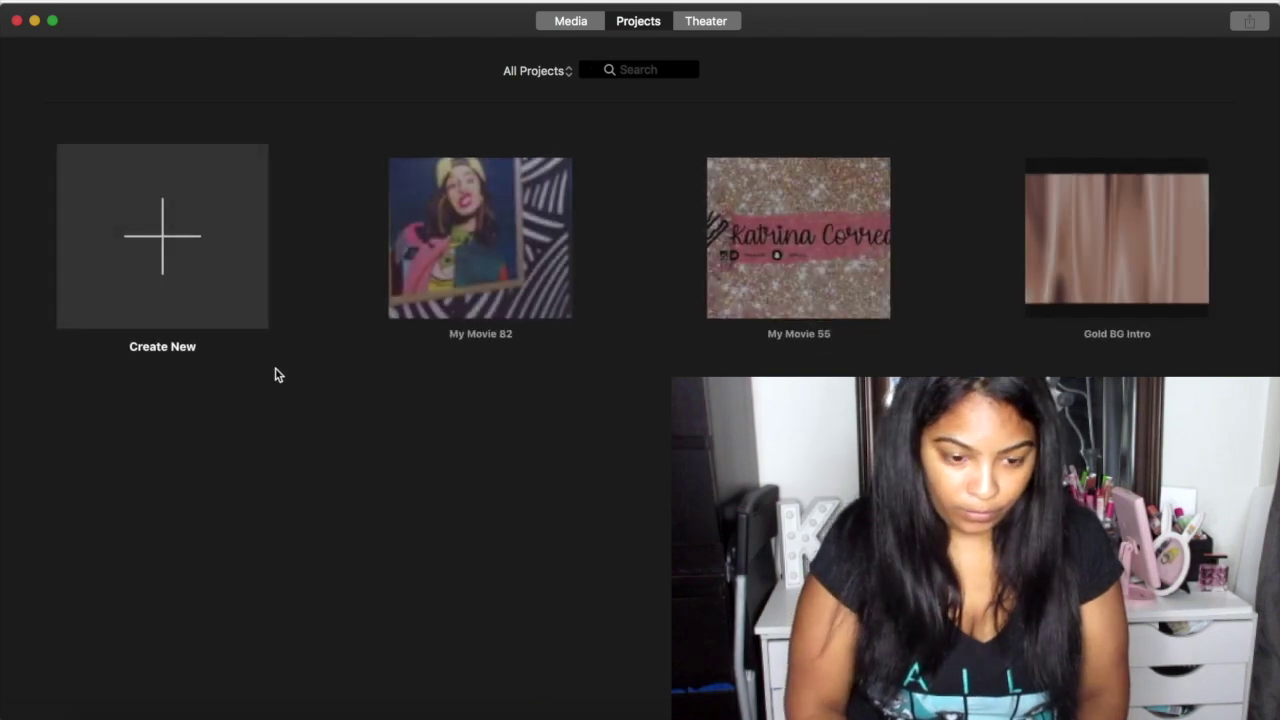
Step: Create a new movie project and select its media collection
left_click(193, 292)
left_click(168, 332)
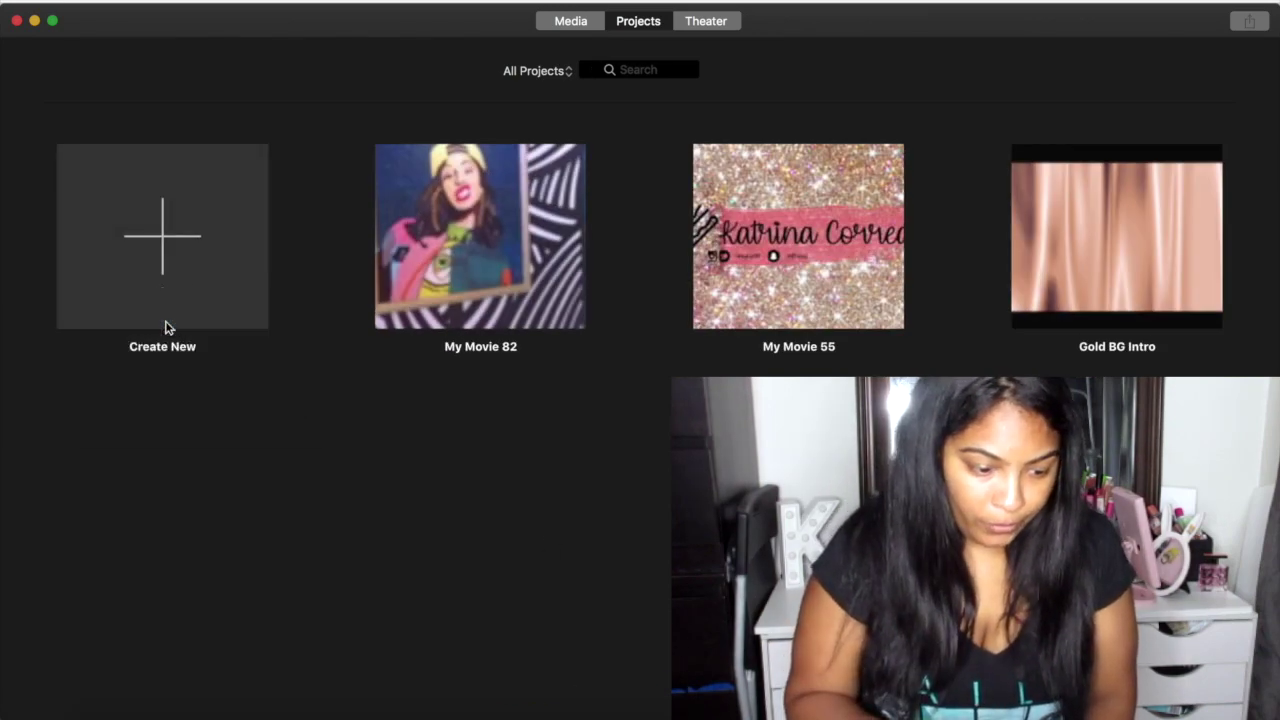
left_click(65, 114)
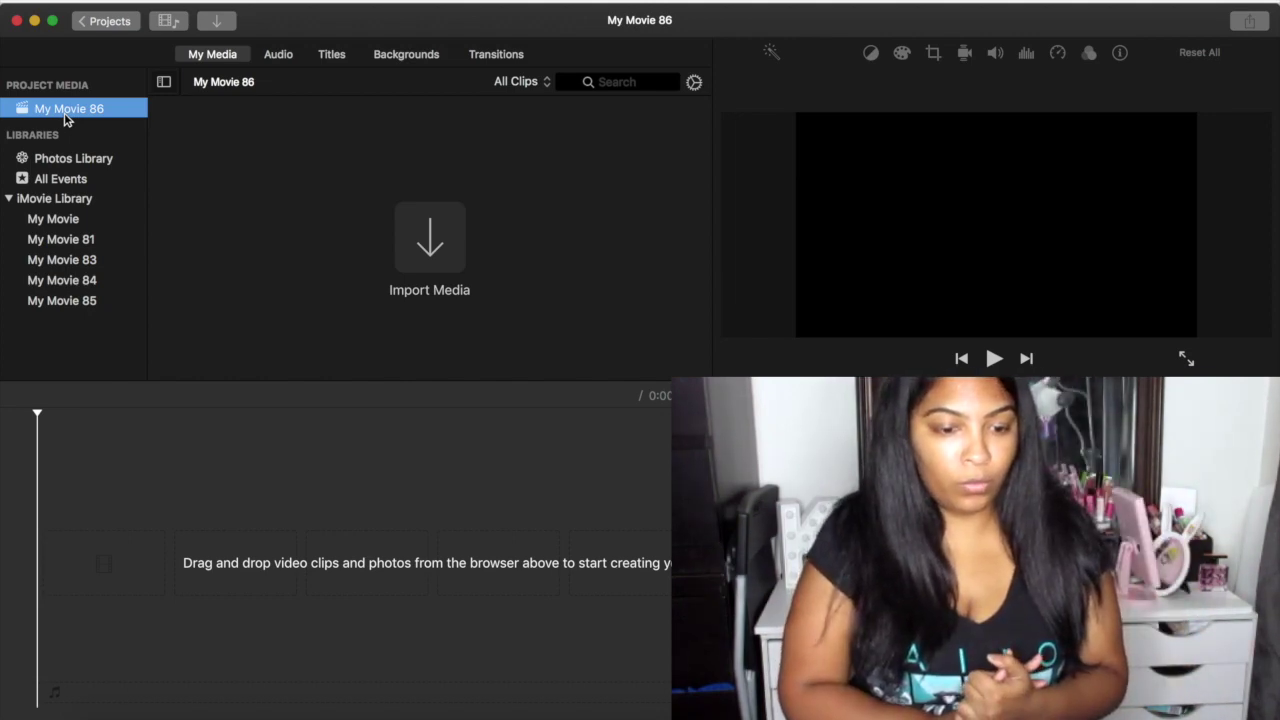
Step: Add the solid White background as the main clip in the timeline
left_click(407, 57)
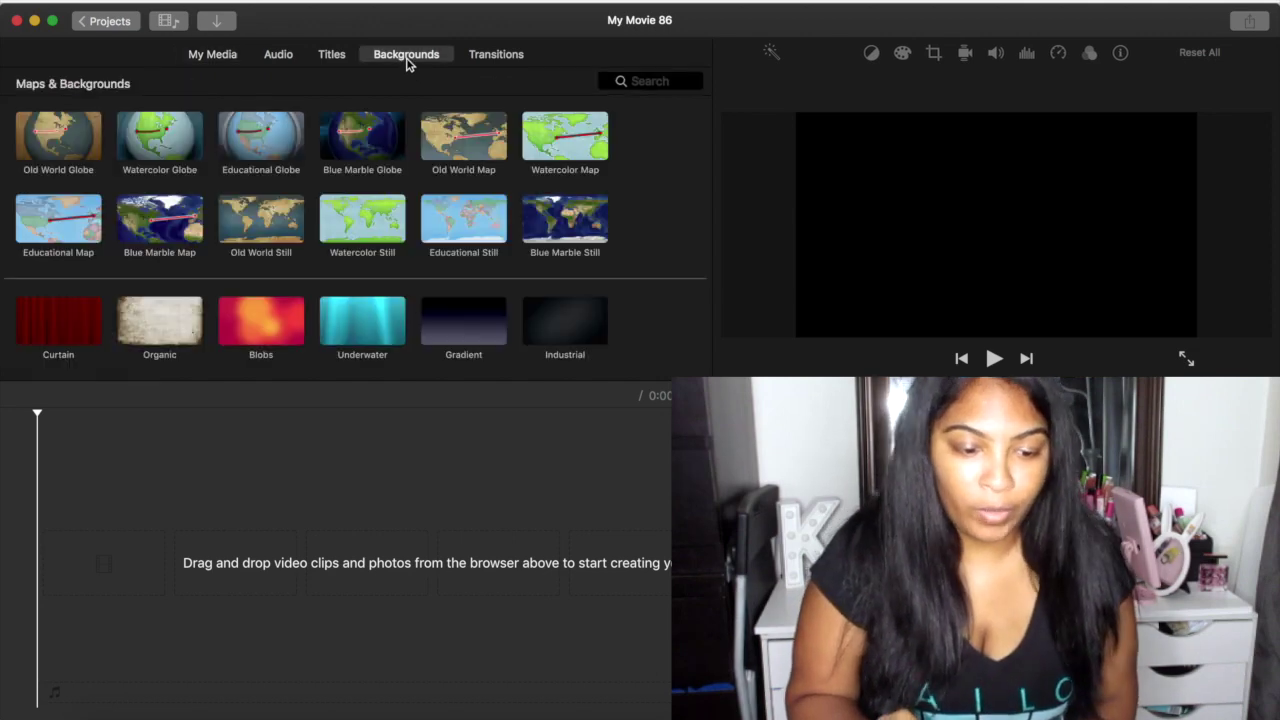
left_click(388, 320)
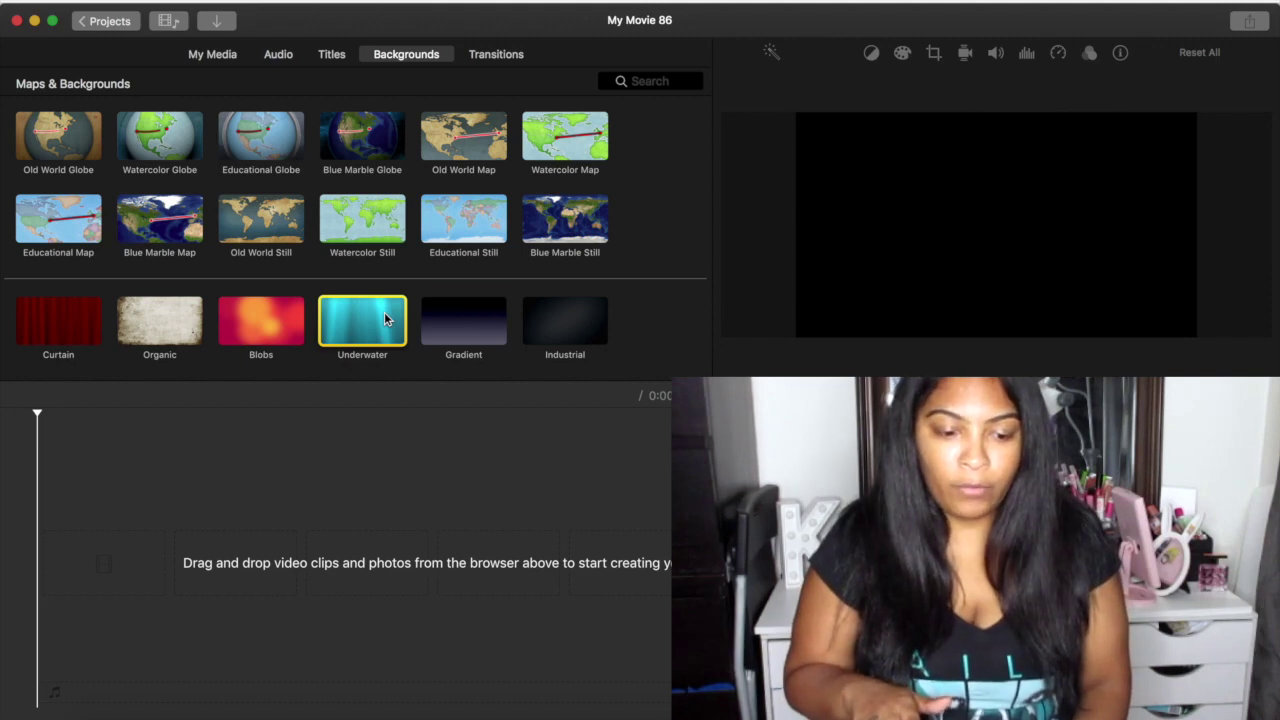
key("Right")
key("Right")
key("Right")
key("Right")
key("Right")
key("Right")
key("Right")
key("Right")
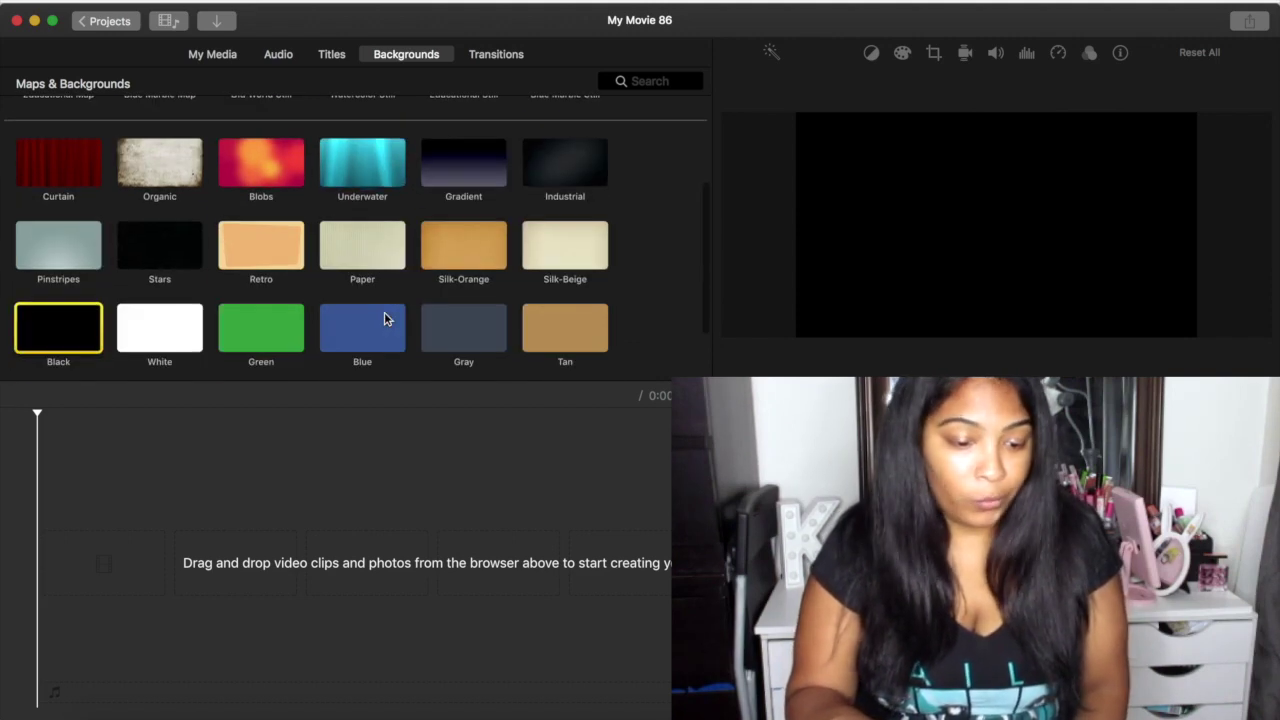
left_click(138, 333)
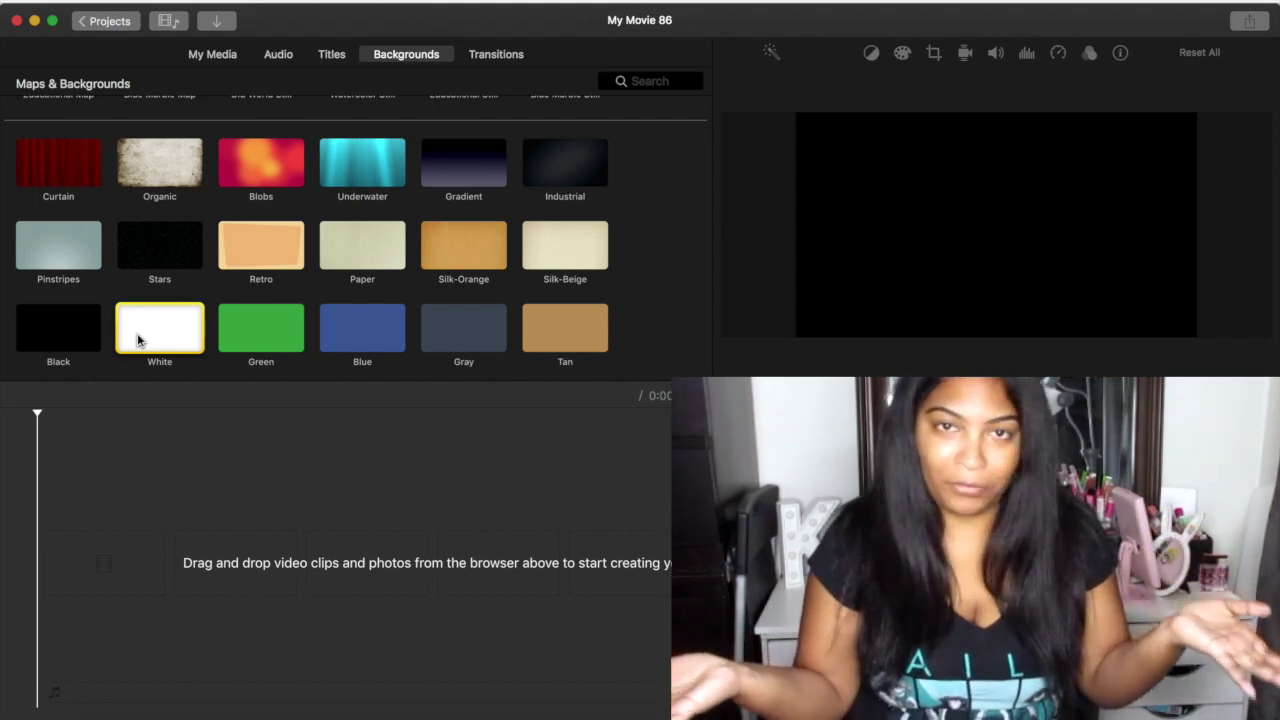
key("e")
left_click(151, 508)
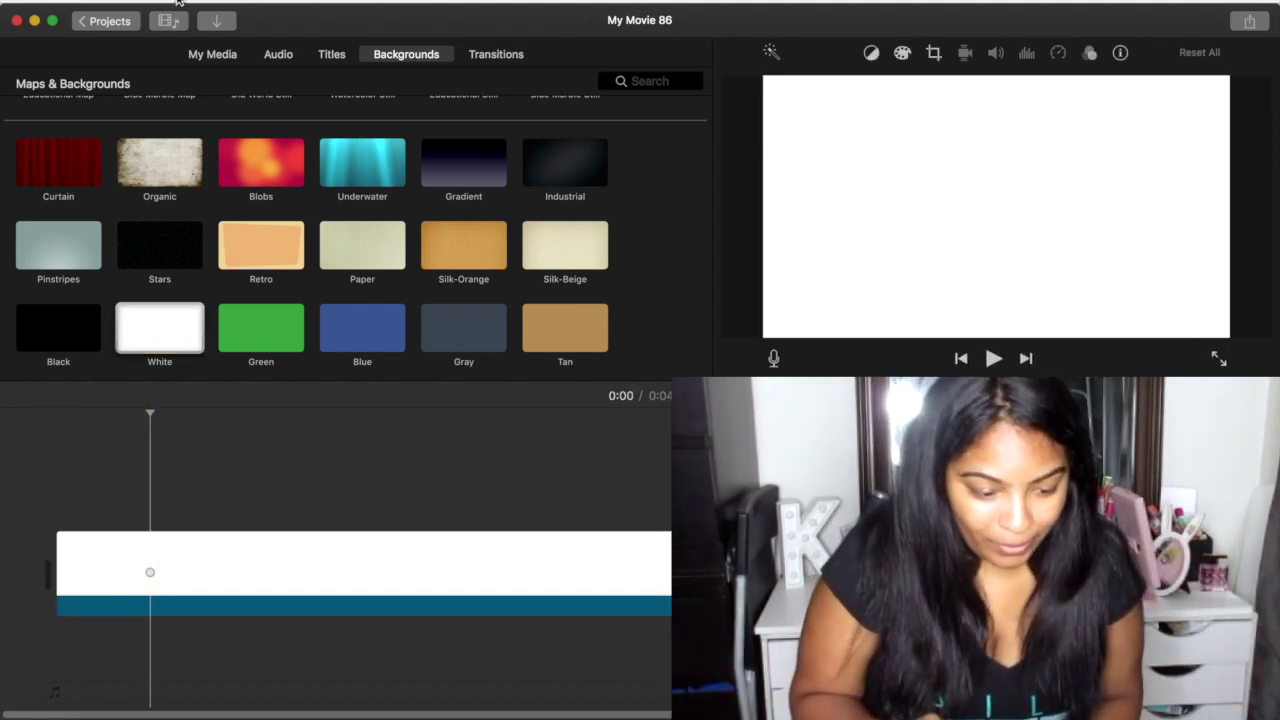
Step: Start importing media into the project and select the candytopia 18 folder inside Documents
left_click(206, 62)
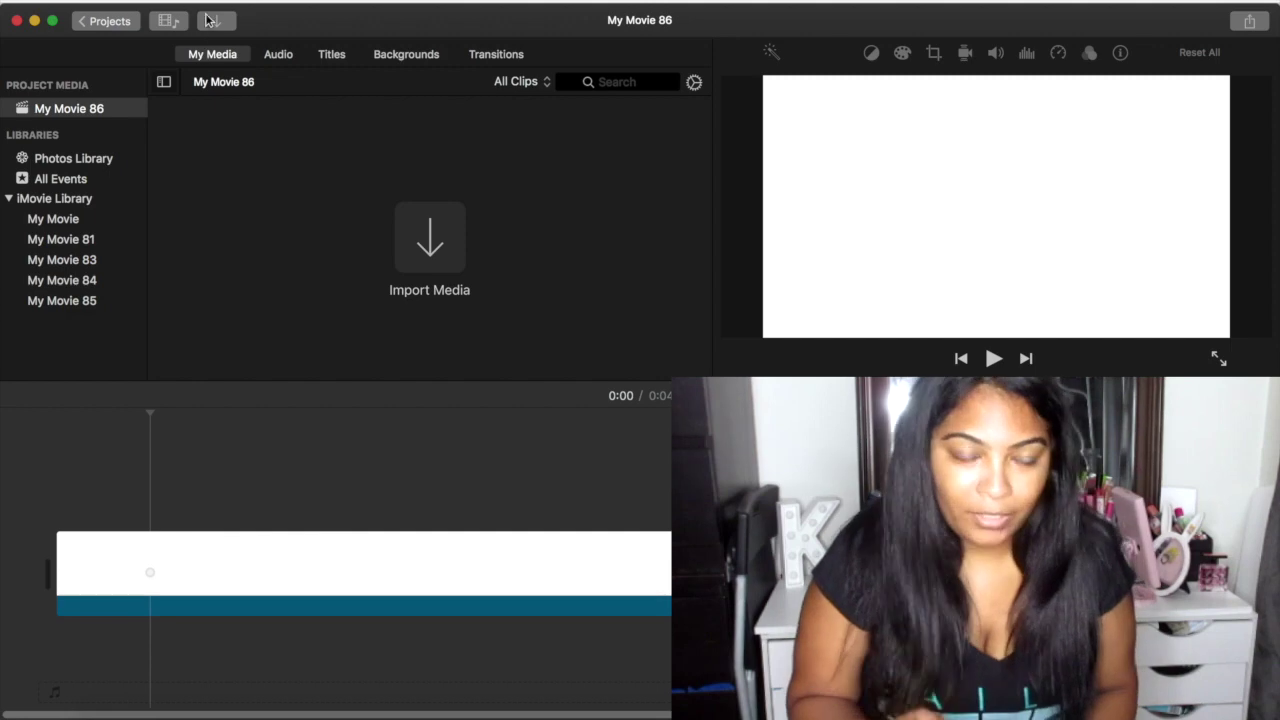
left_click(224, 27)
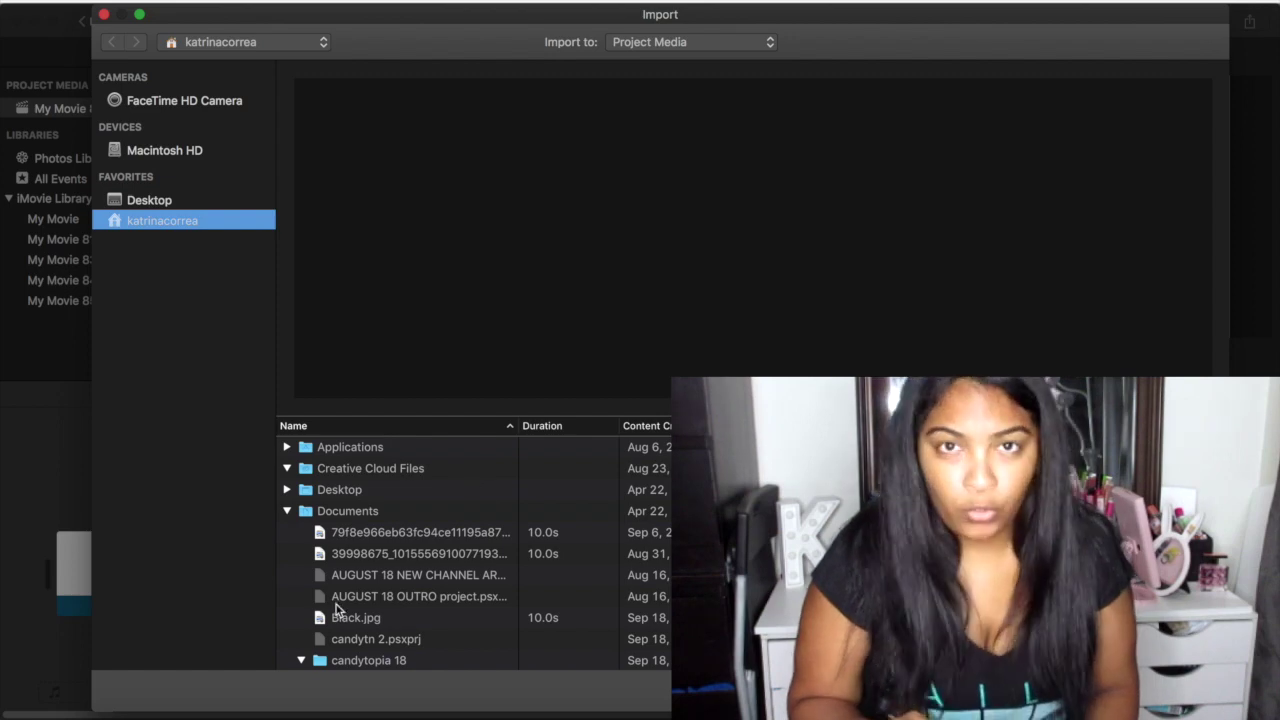
left_click(346, 660)
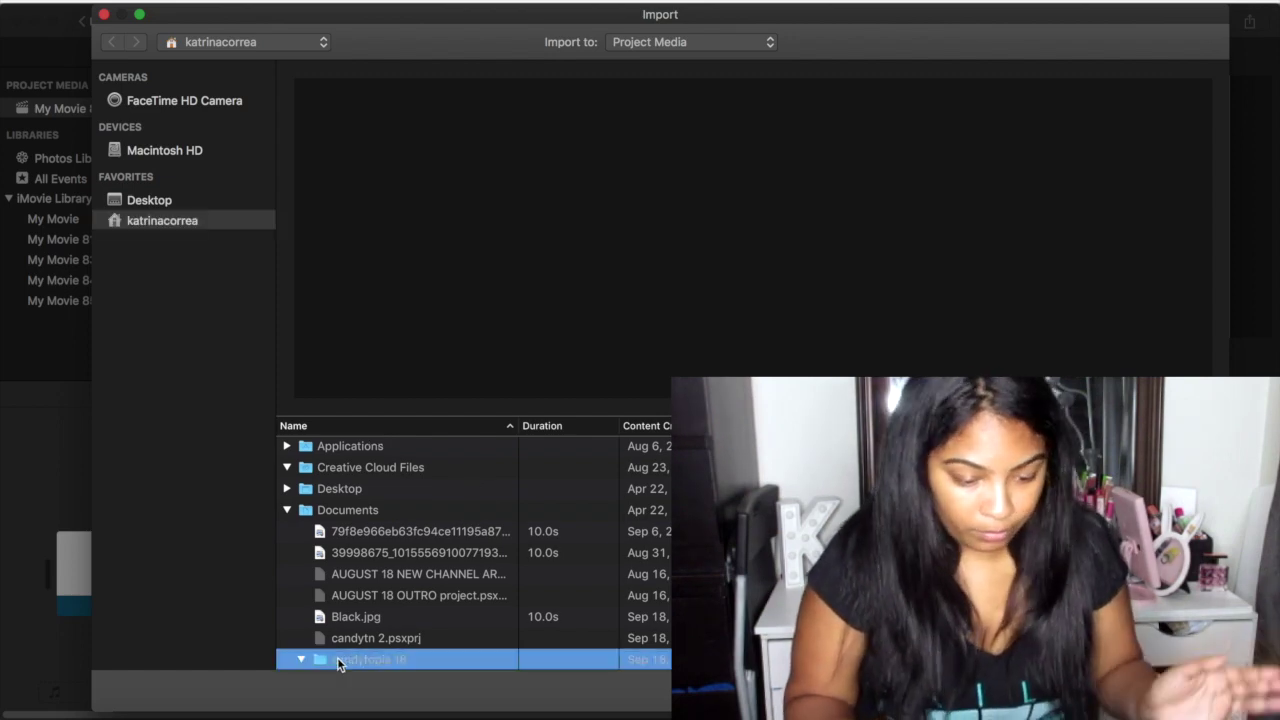
Step: Preview the boom video clips in the candytopia 18 folder to decide which one to import
key("Down")
scroll(337, 657, "down", 2)
key("Up")
key("Down")
key("Down")
key("Down")
key("Down")
key("Down")
key("Up")
key("Up")
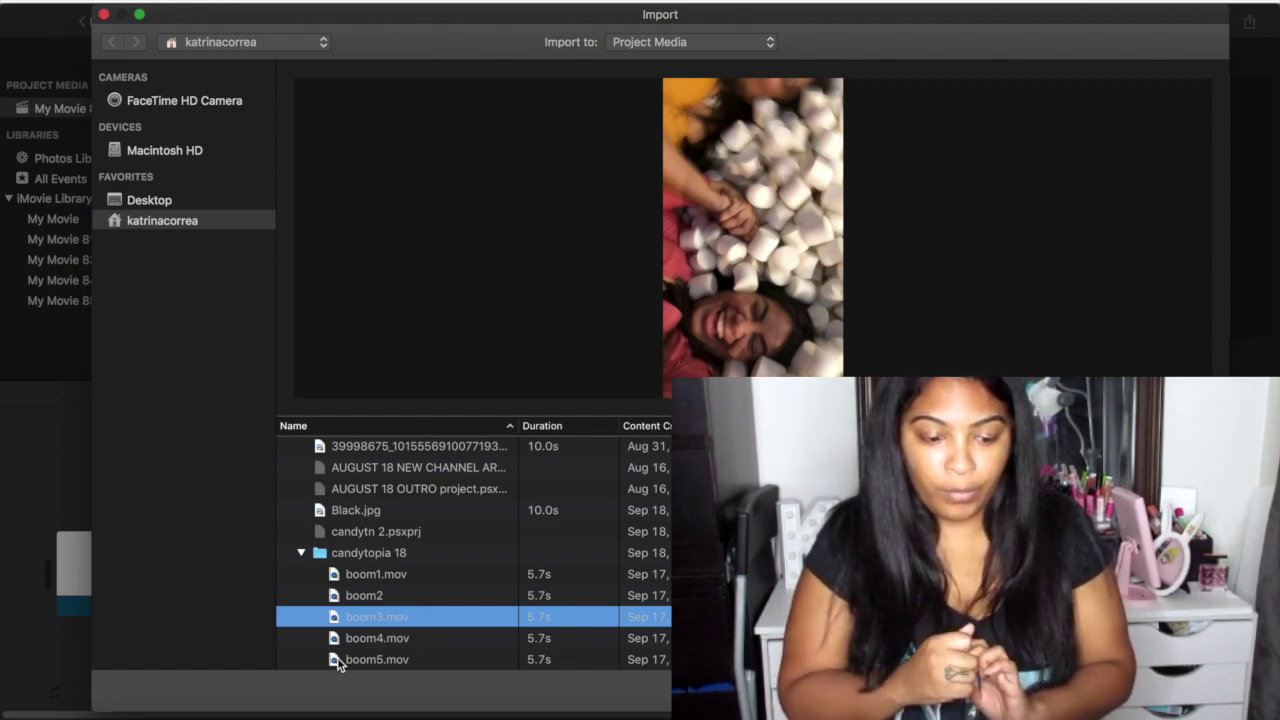
key("Up")
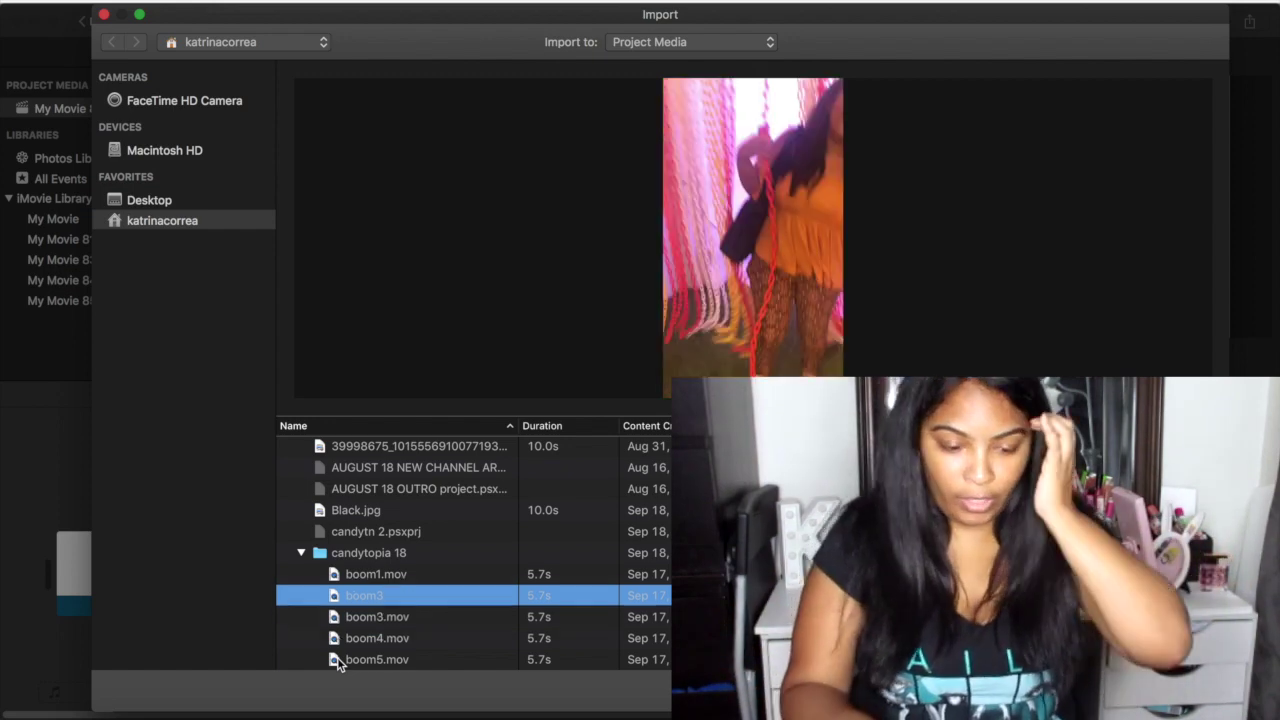
key("Down")
key("Down")
key("Down")
key("Down")
key("Up")
key("Up")
key("Up")
key("Up")
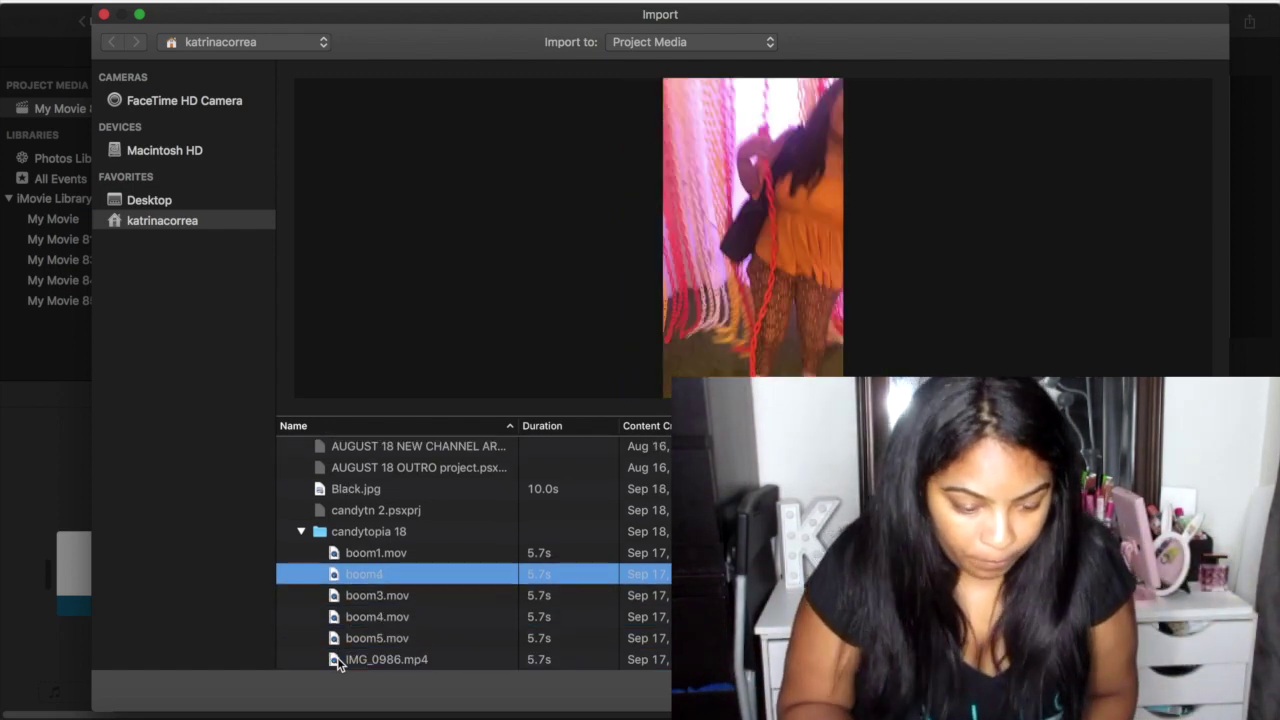
Step: Import boom1.mov and overlay it above the white background, starting at the beginning of the timeline
key("Up")
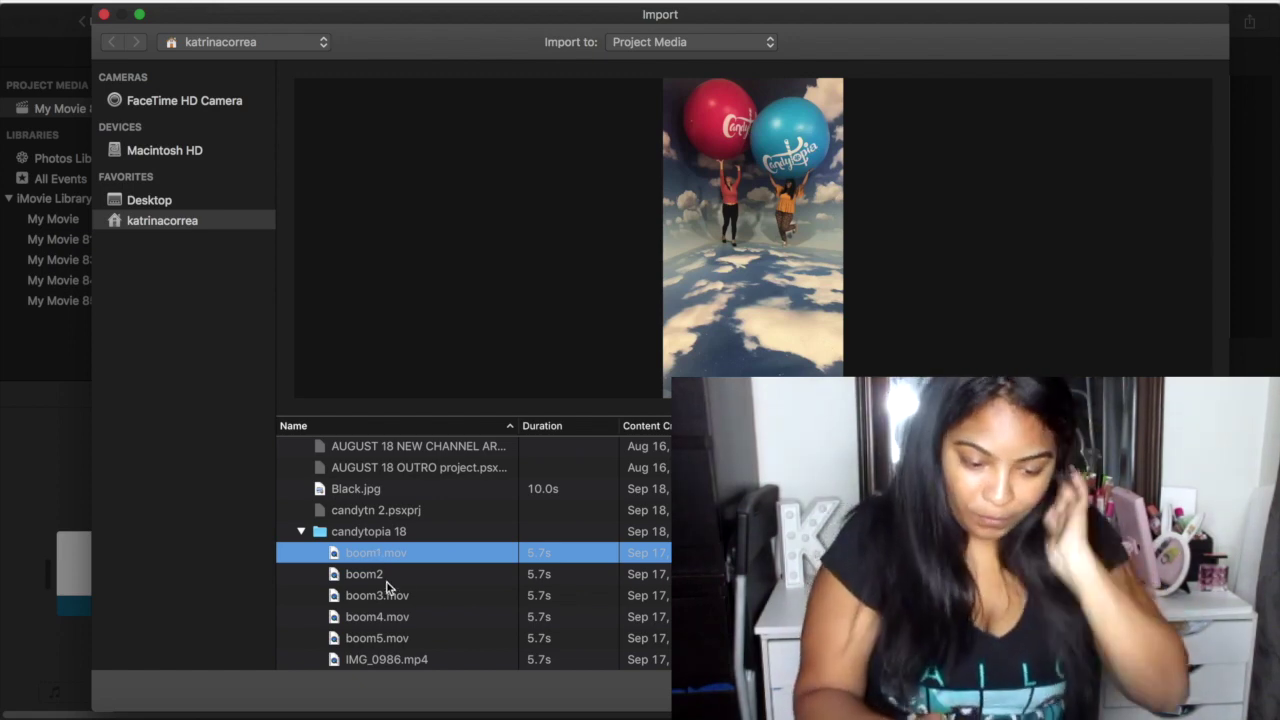
key("Return")
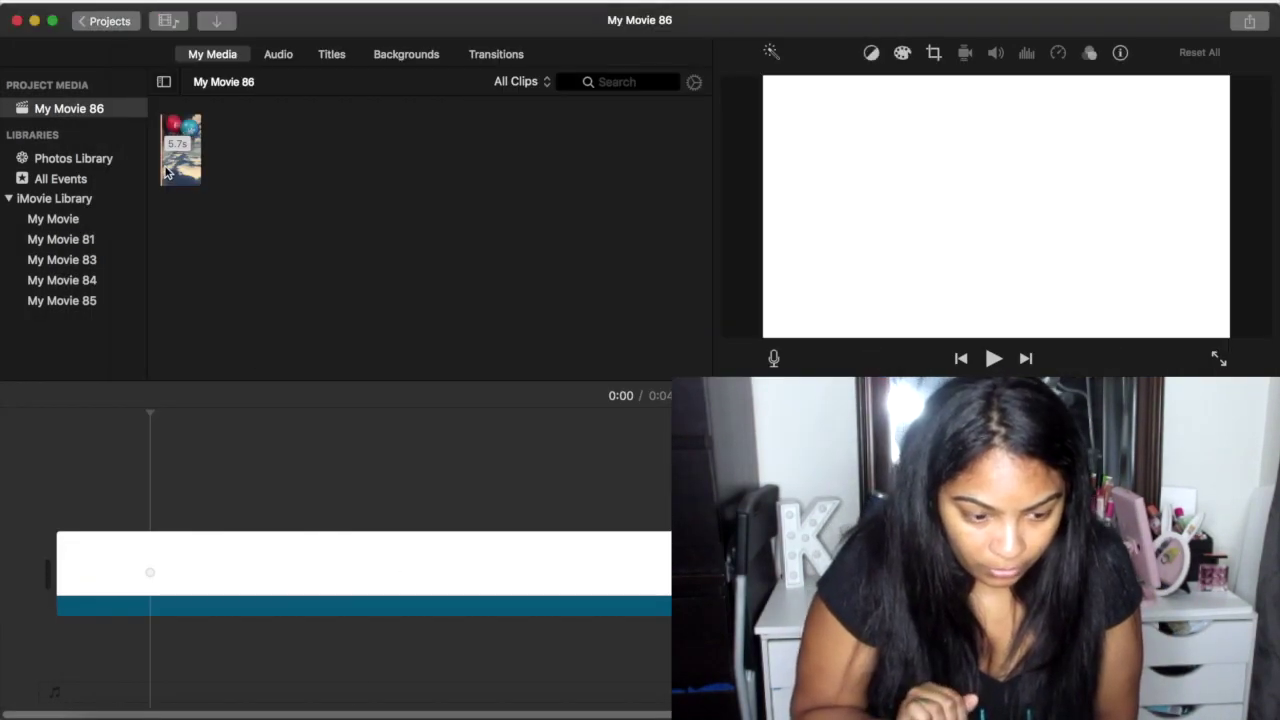
left_click_drag(171, 163, 58, 494)
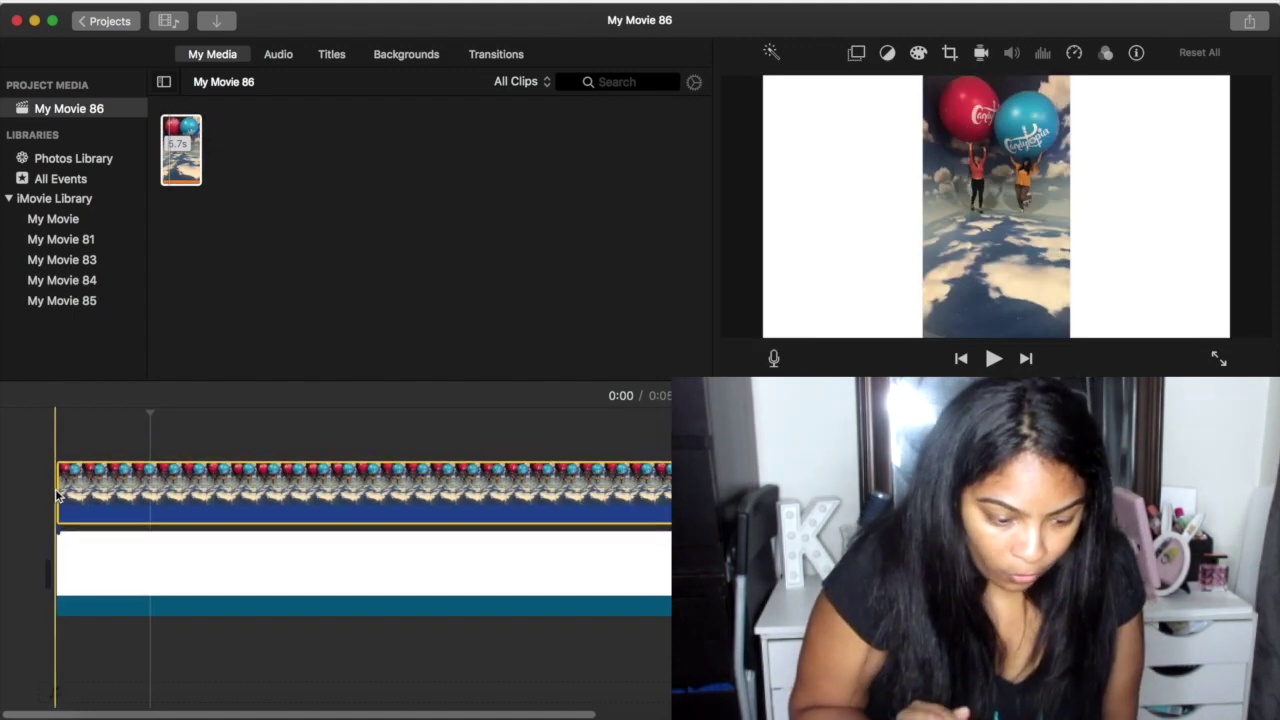
Step: Change the balloon clip's video overlay setting to Picture in Picture
left_click(431, 490)
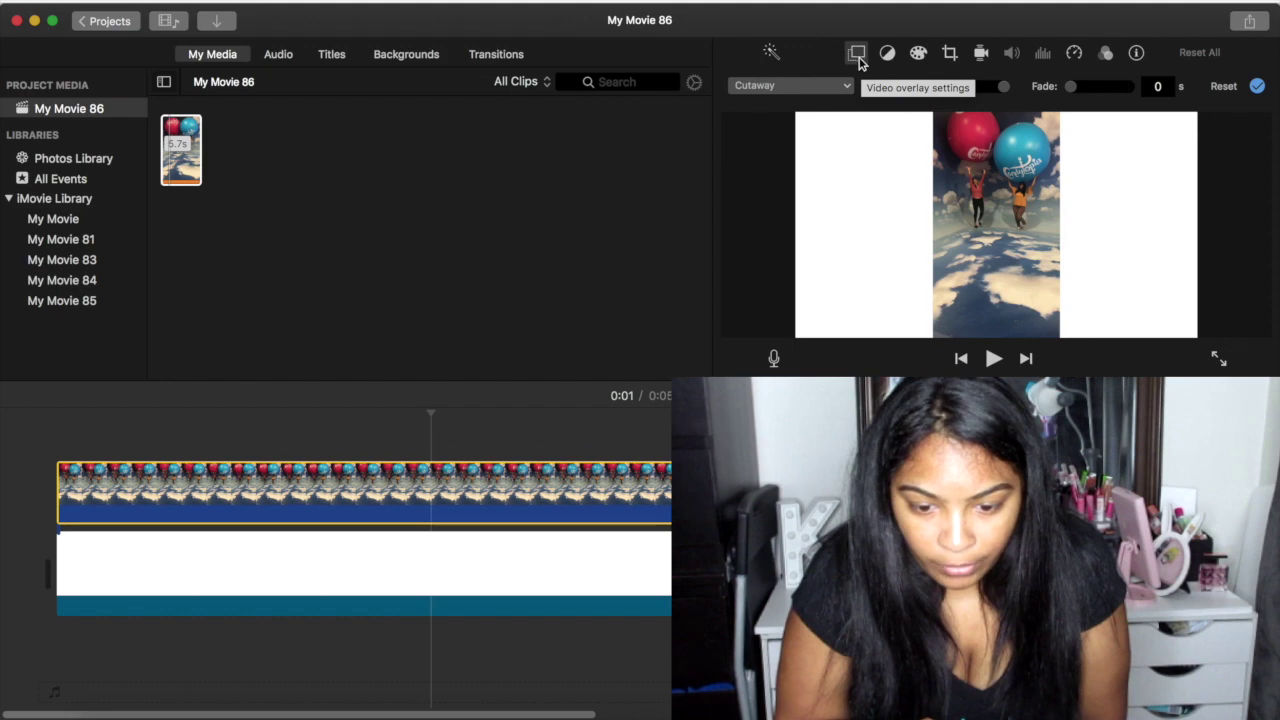
left_click(800, 88)
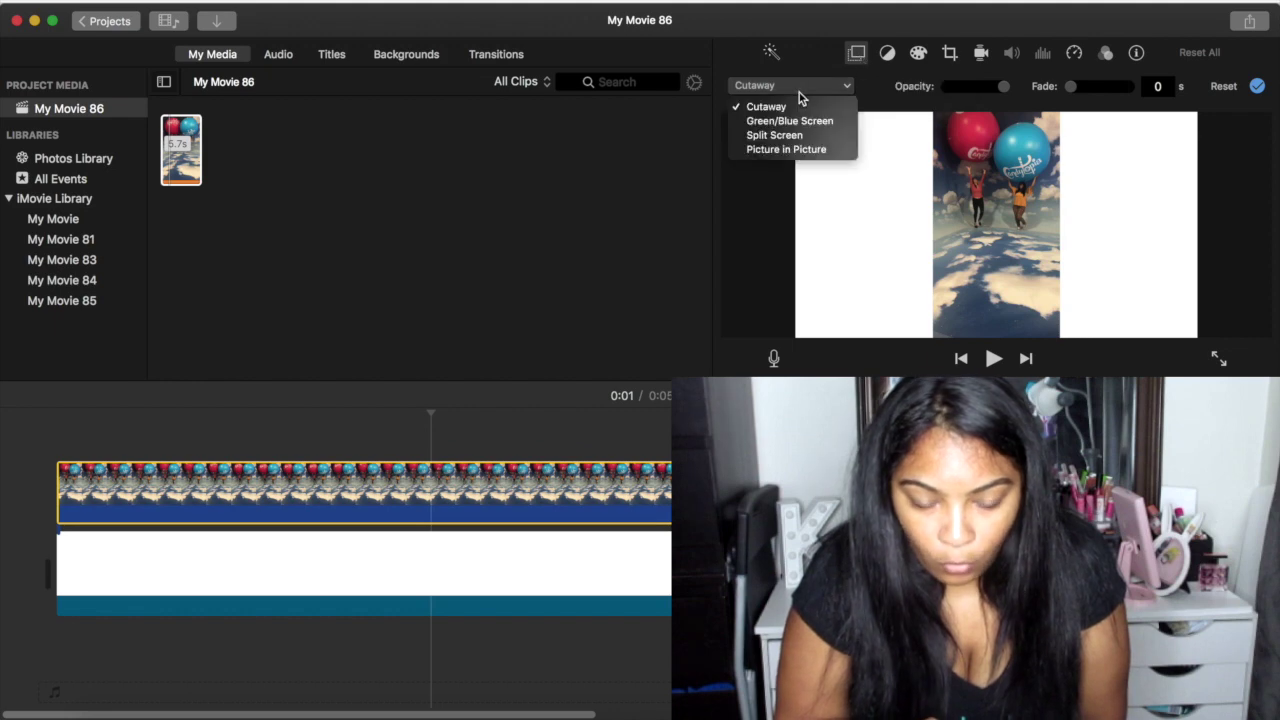
left_click(783, 149)
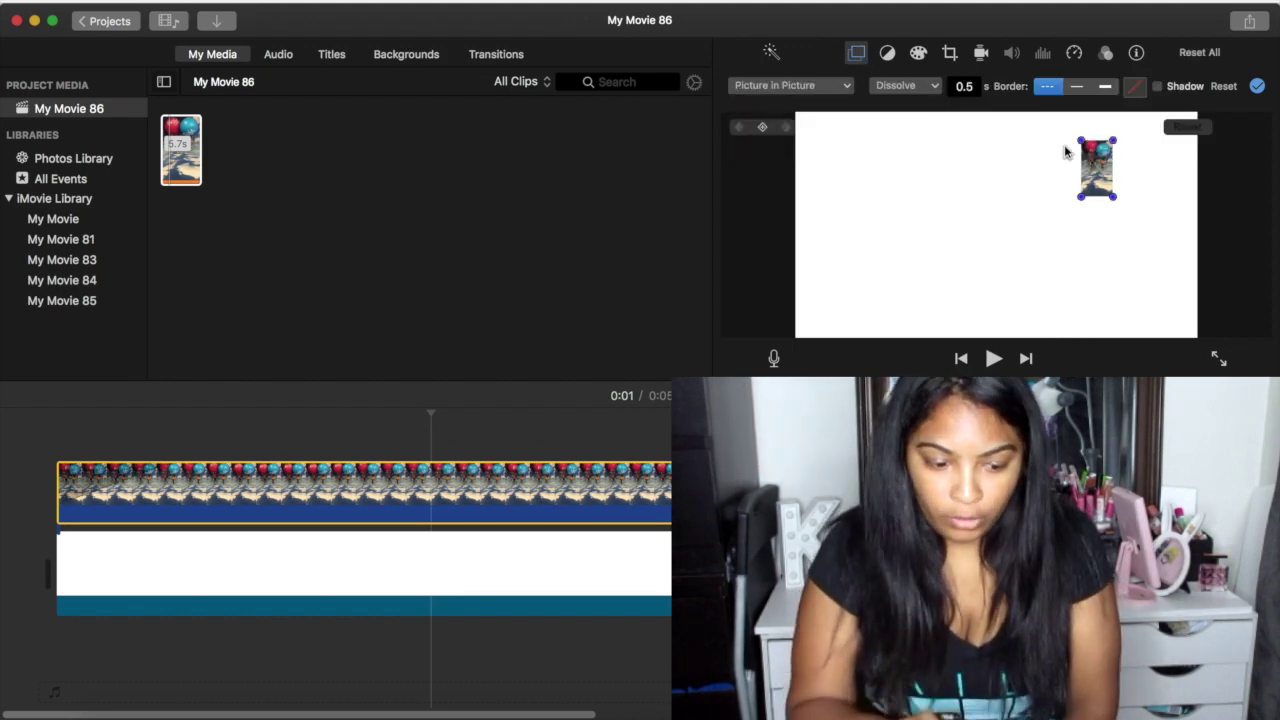
Step: Move the balloon clip to the frame's upper-left corner and enlarge it to nearly the full frame height
left_click_drag(1093, 162, 812, 145)
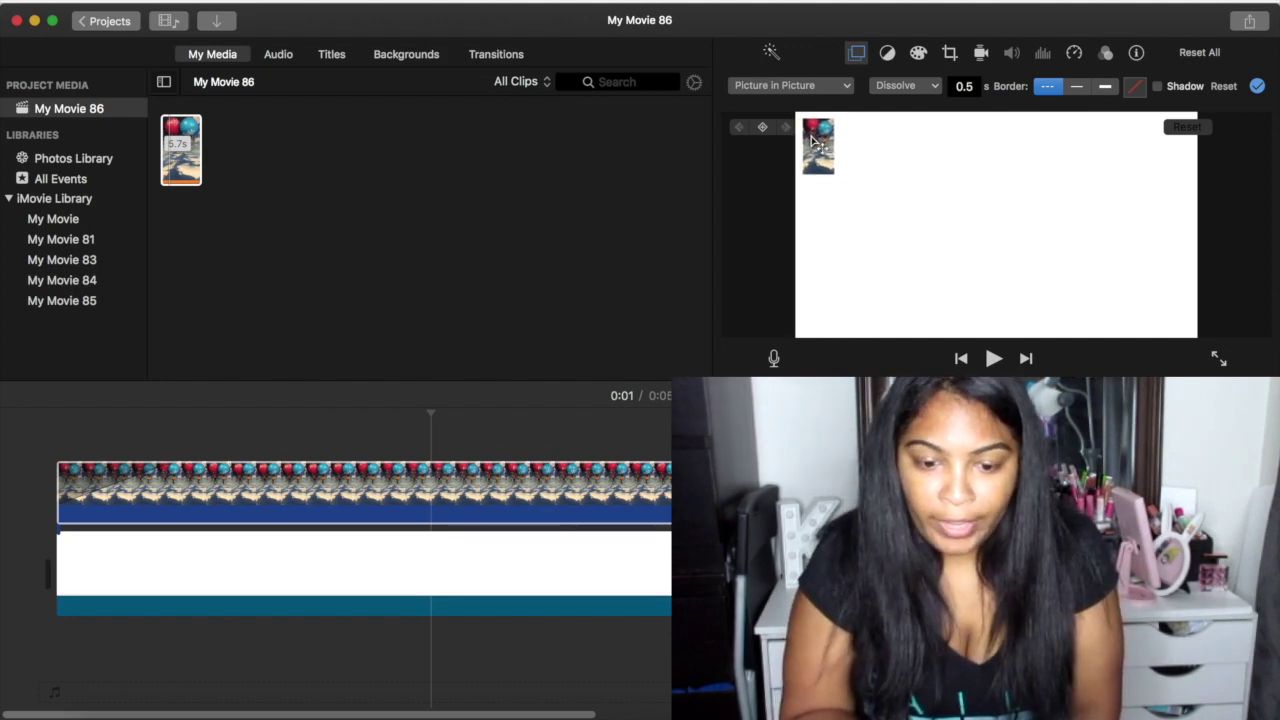
left_click(815, 143)
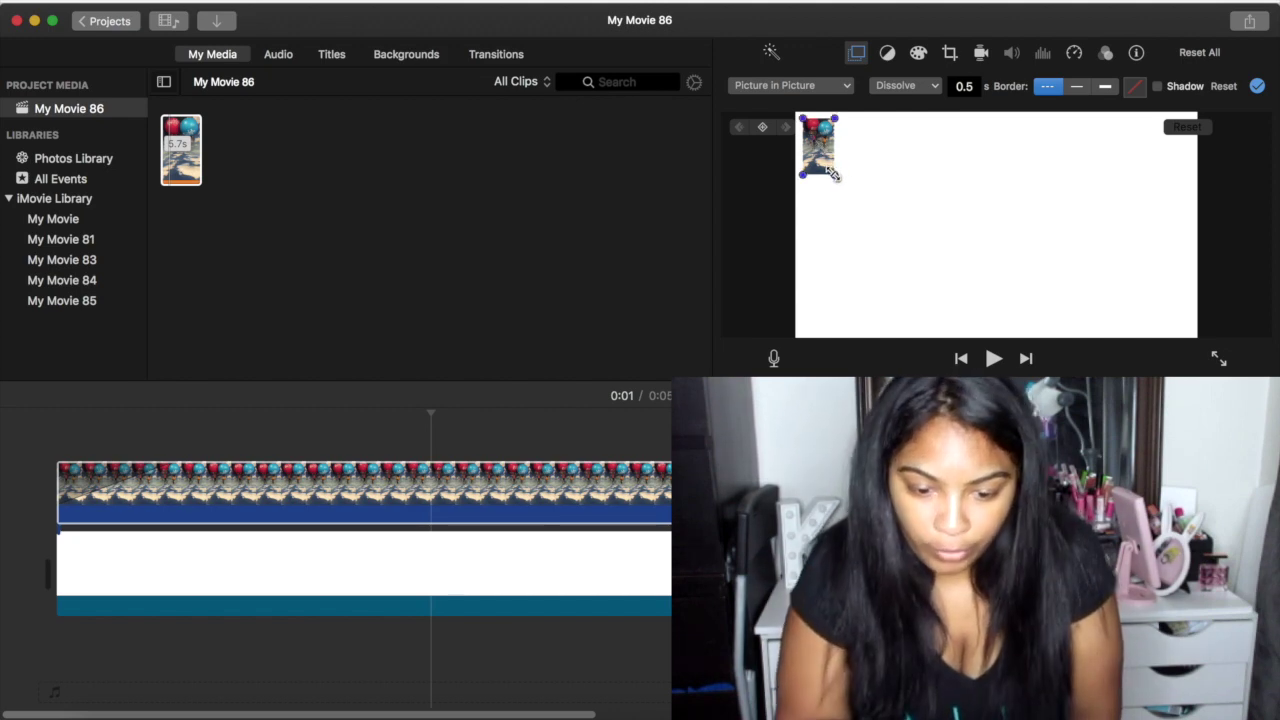
left_click_drag(833, 173, 936, 314)
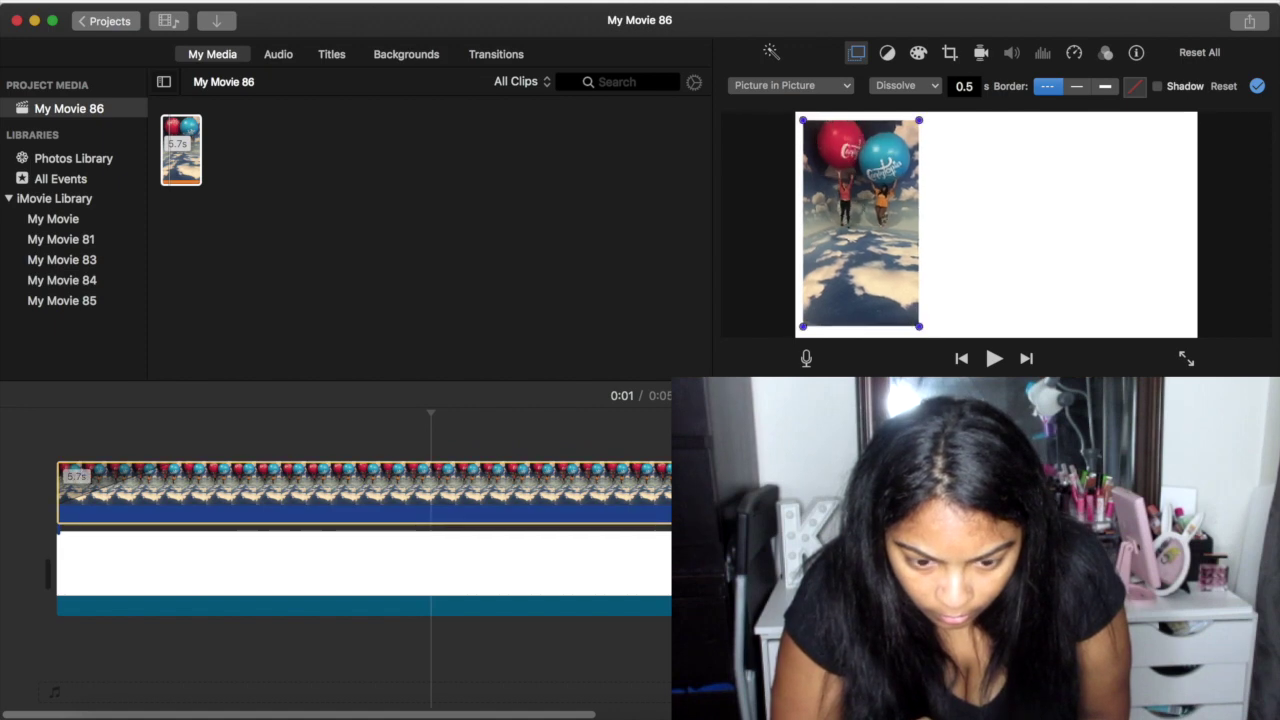
Step: Trim the end of the balloon overlay clip so it finishes together with the white background
left_click(800, 440)
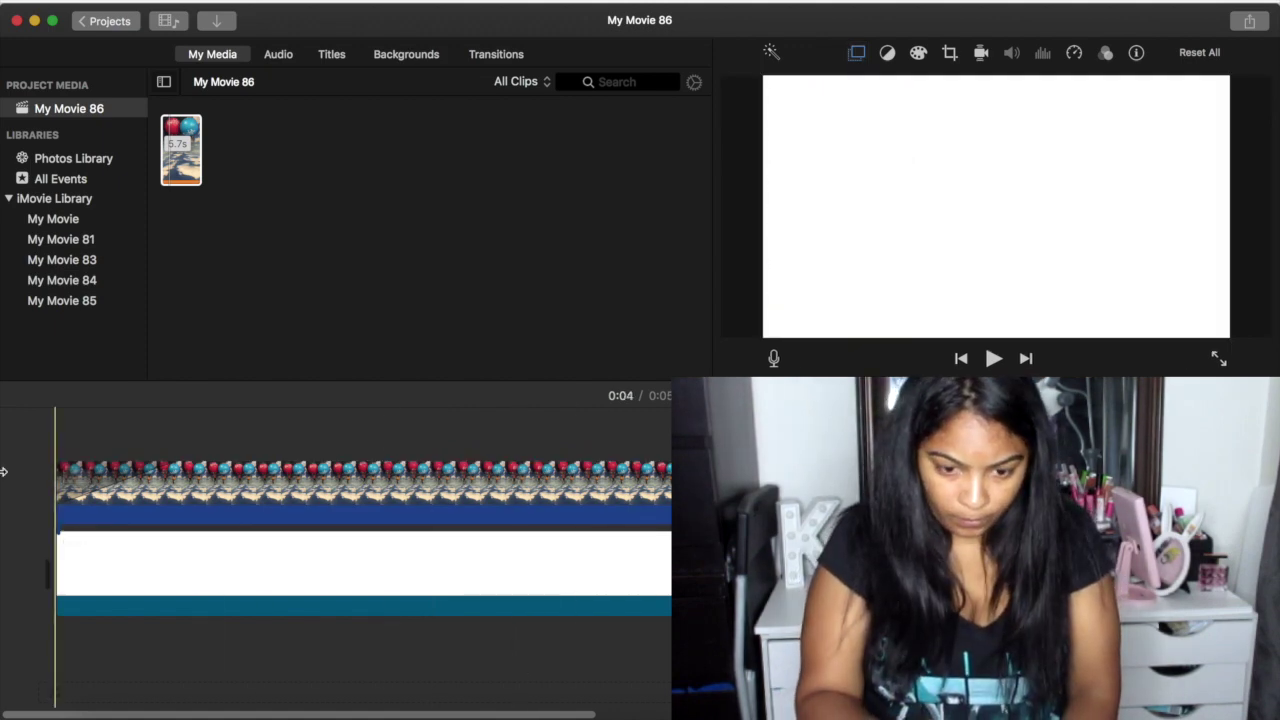
key("space")
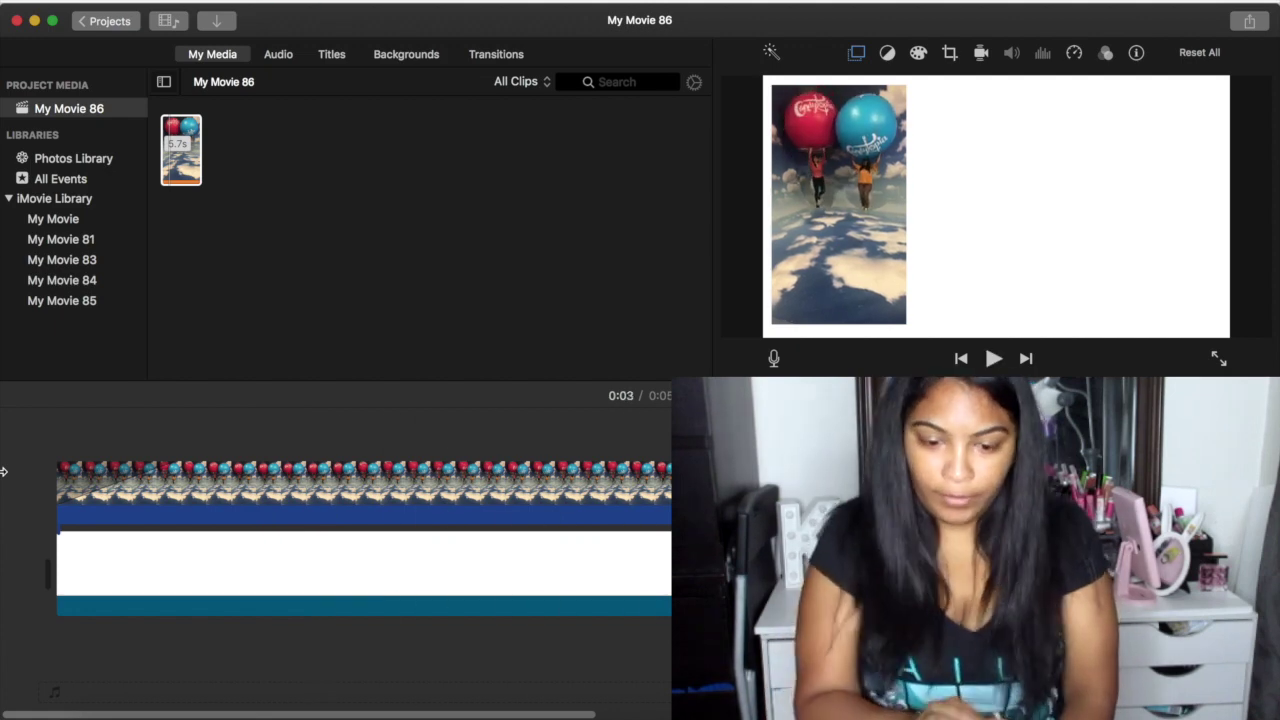
scroll(618, 693, "right", 5)
scroll(618, 693, "right", 5)
left_click_drag(790, 490, 428, 490)
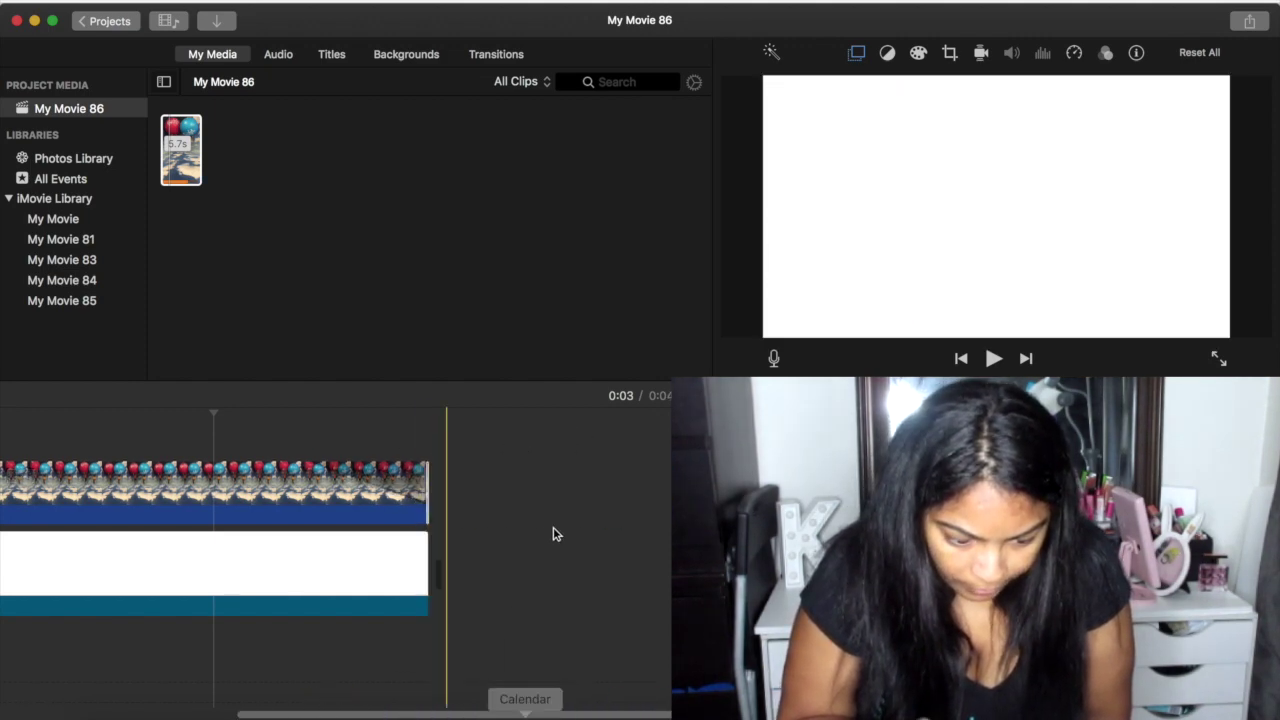
Step: Play the movie from the beginning to check the trimmed overlay
left_click_drag(391, 709, 69, 691)
key("space")
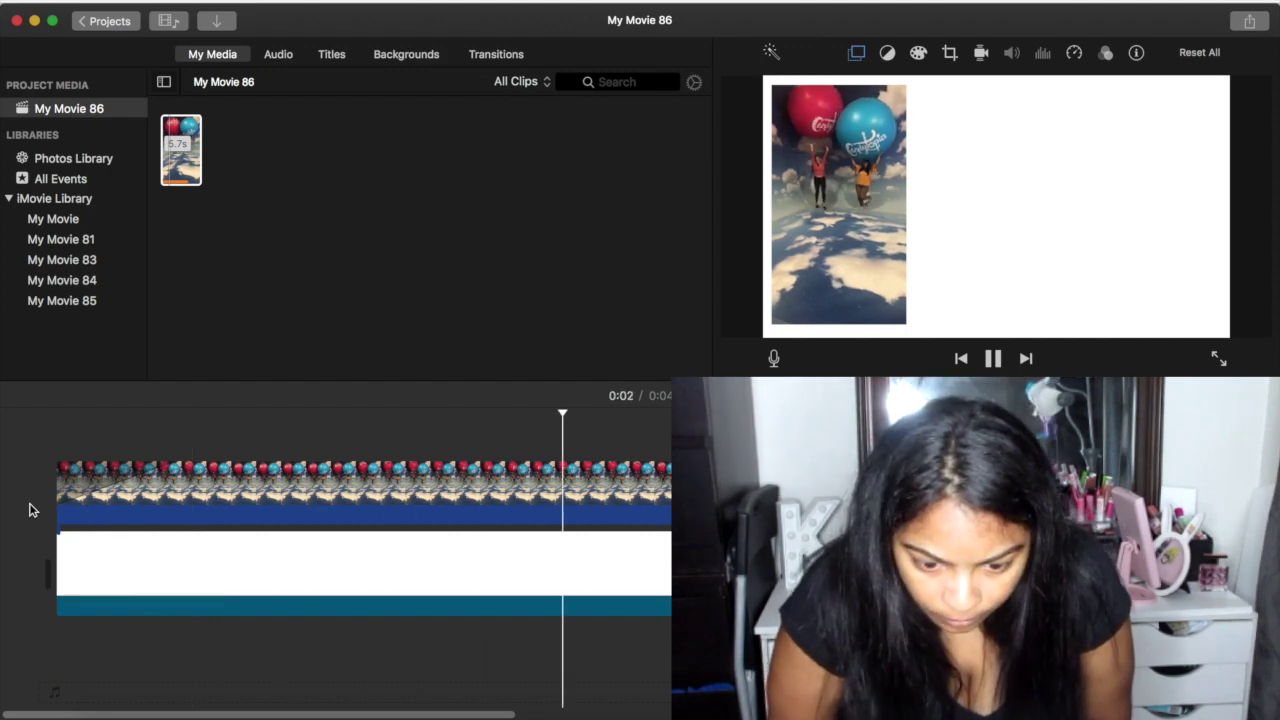
key("space")
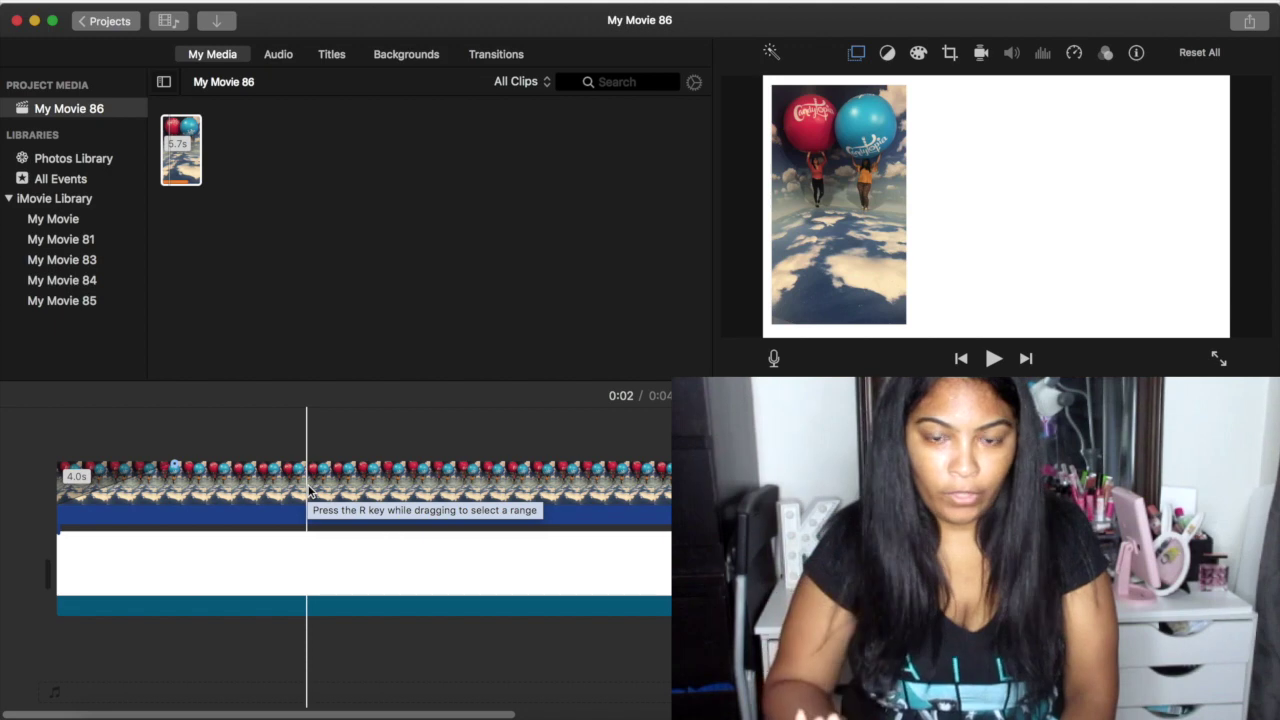
Step: Start exporting the movie as a file and open its title for editing
left_click(1250, 22)
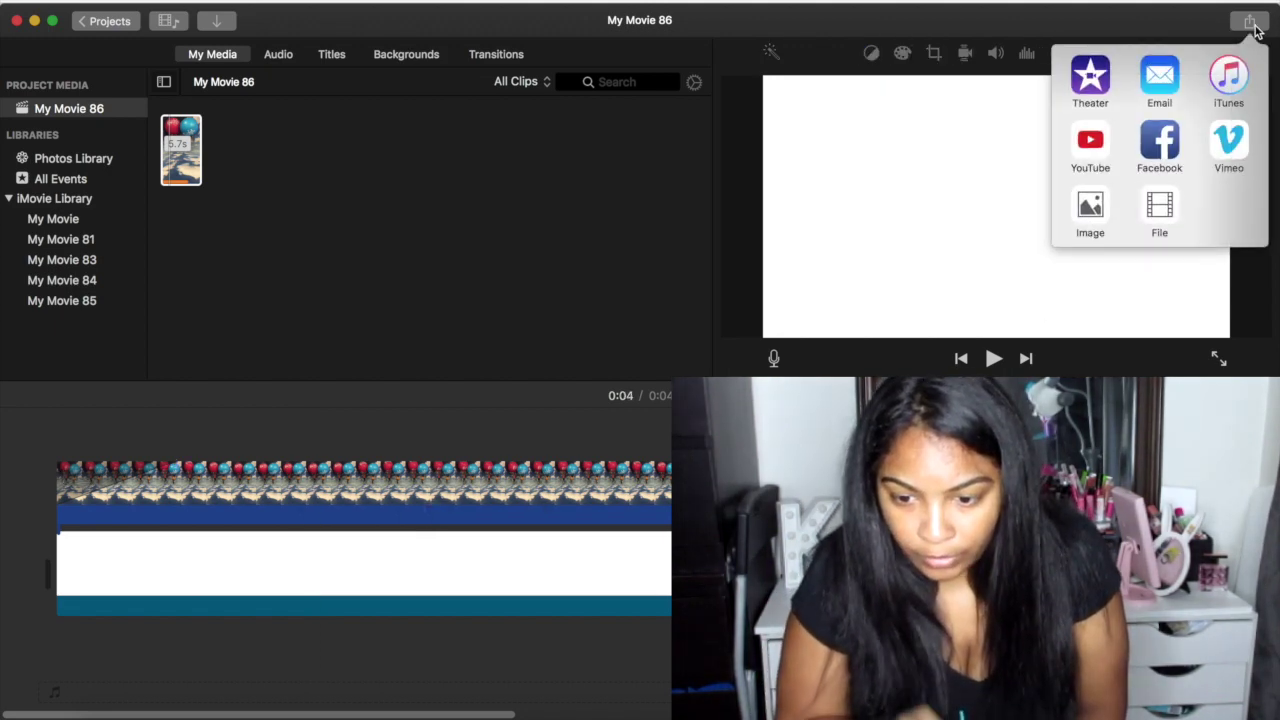
left_click(1172, 214)
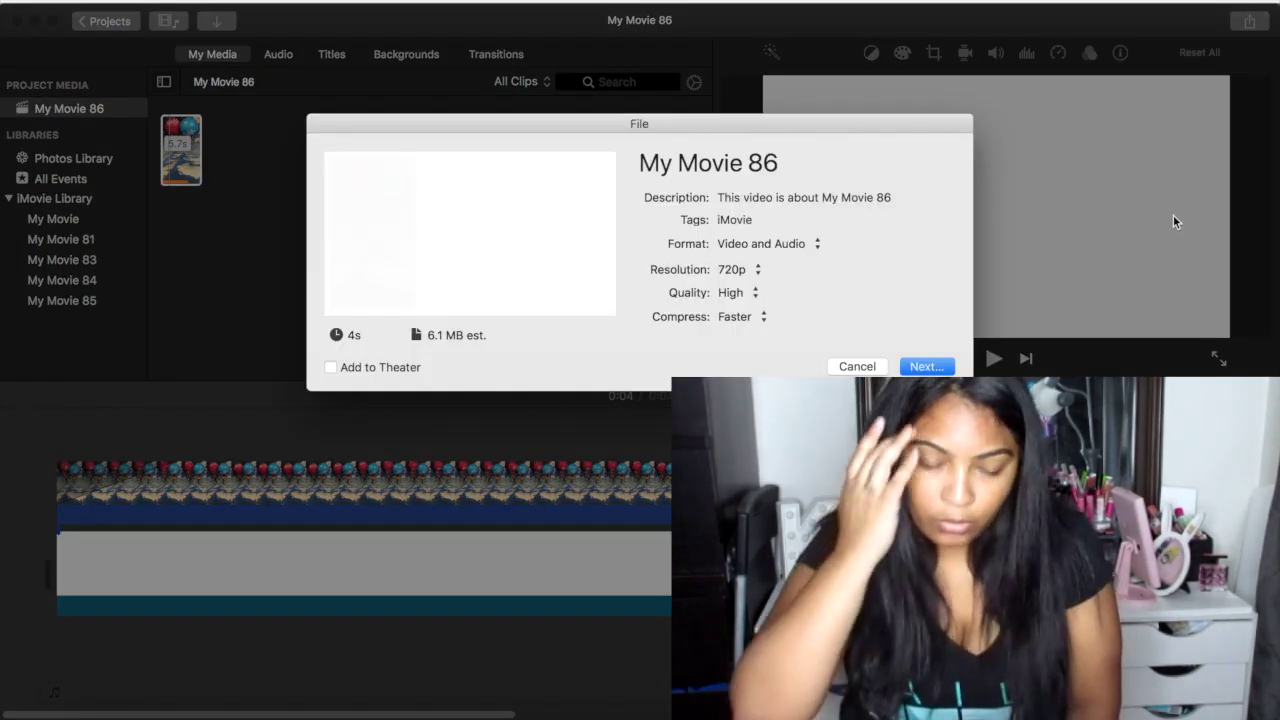
left_click(714, 168)
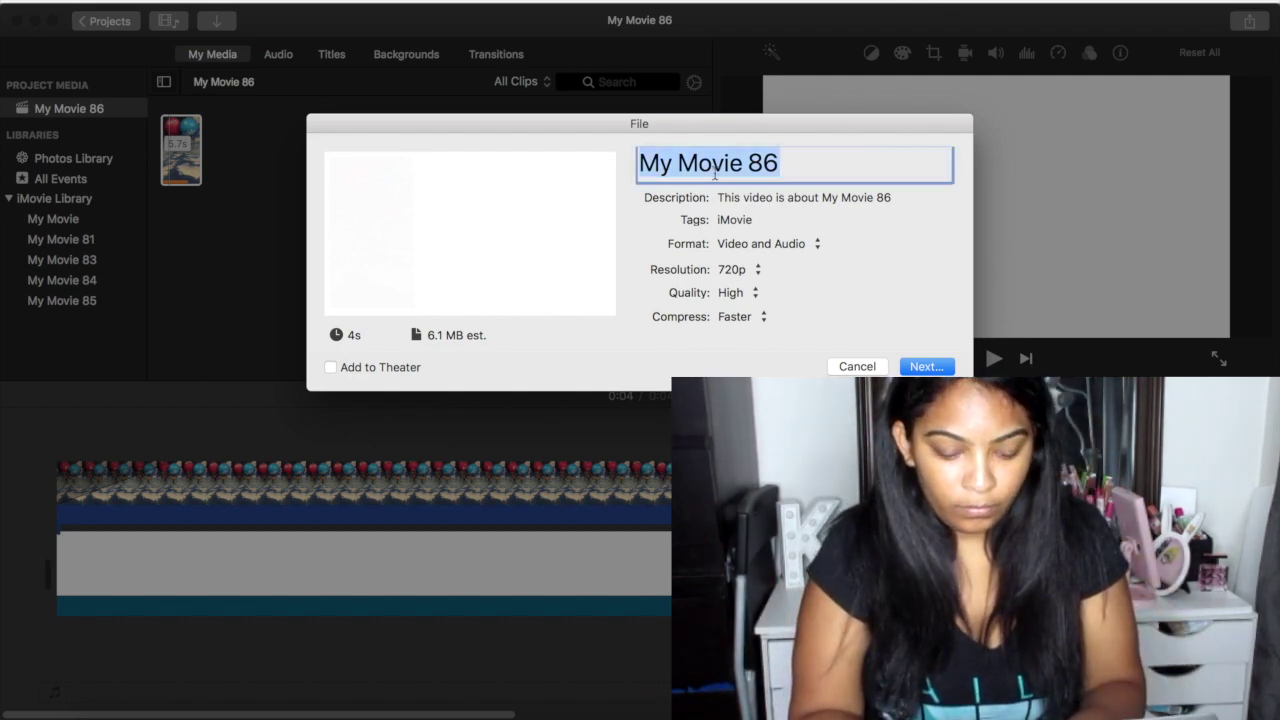
type("Video COll")
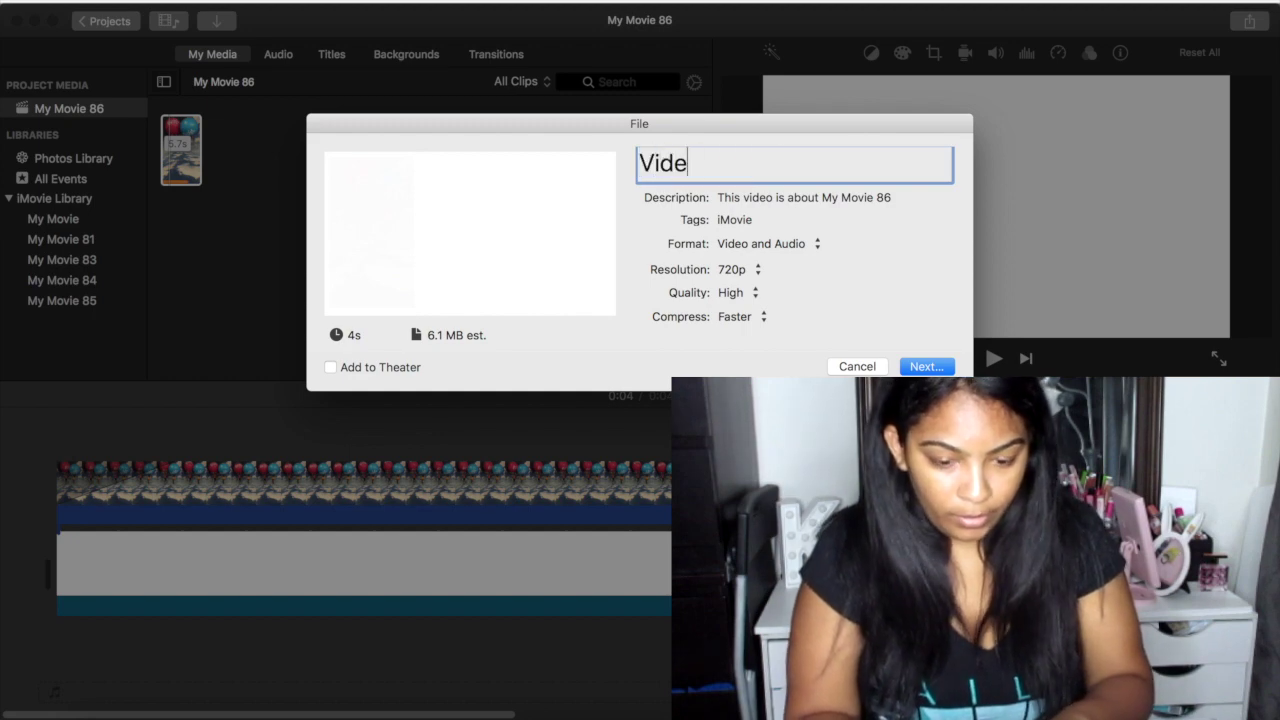
key("BackSpace")
key("BackSpace")
key("BackSpace")
type("oll")
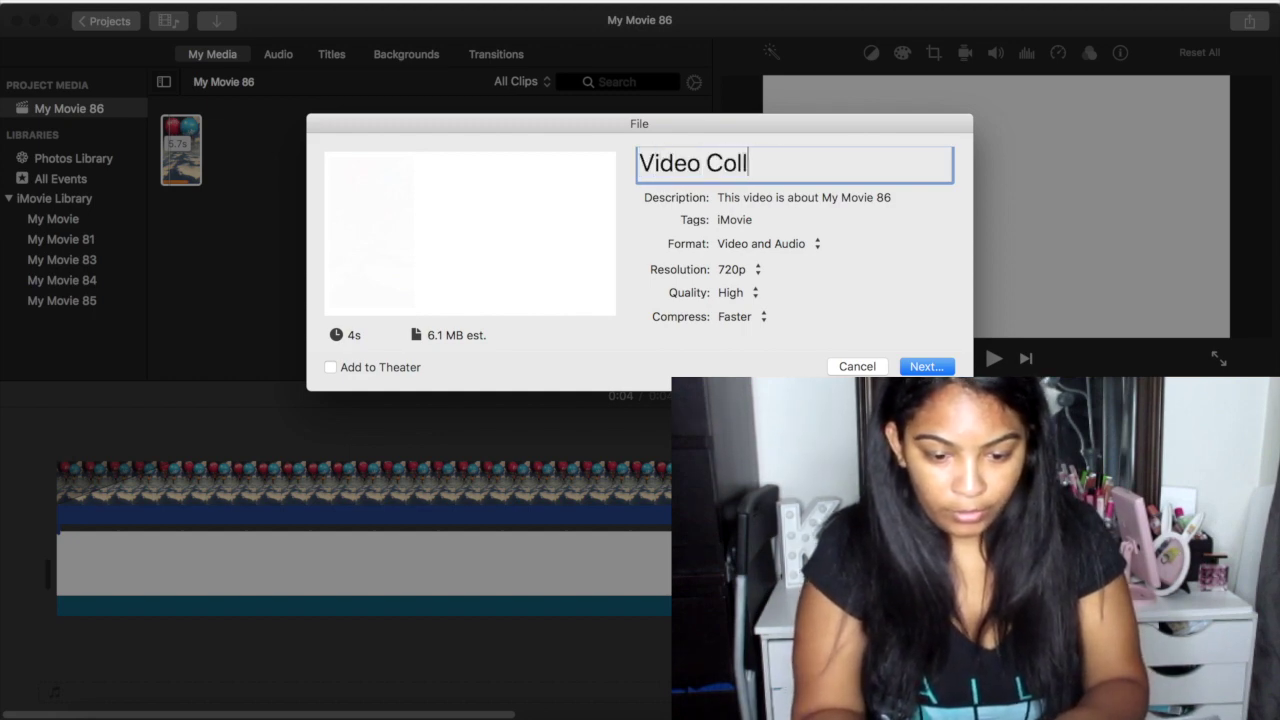
type("age Edit")
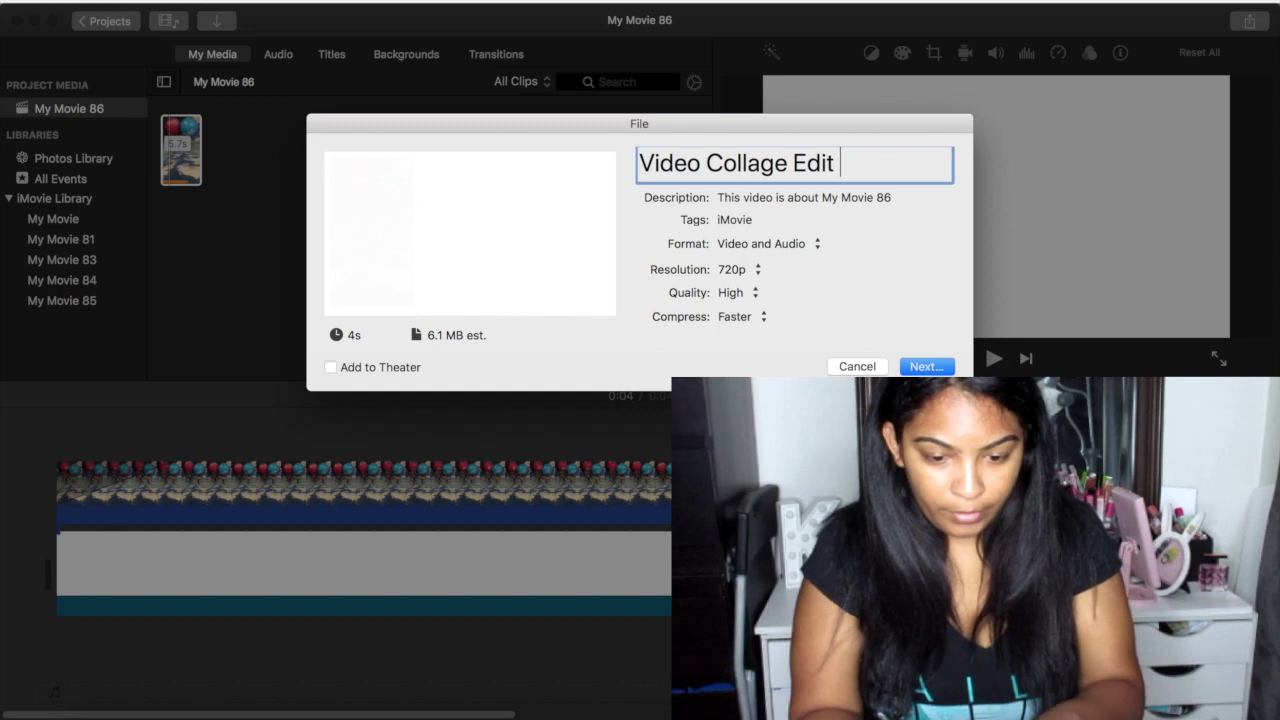
Step: Title the exported file VC EDIT 1 and proceed to choosing its save location
key("BackSpace")
key("BackSpace")
key("BackSpace")
key("BackSpace")
key("BackSpace")
key("BackSpace")
key("BackSpace")
key("BackSpace")
key("BackSpace")
key("BackSpace")
key("BackSpace")
key("BackSpace")
key("BackSpace")
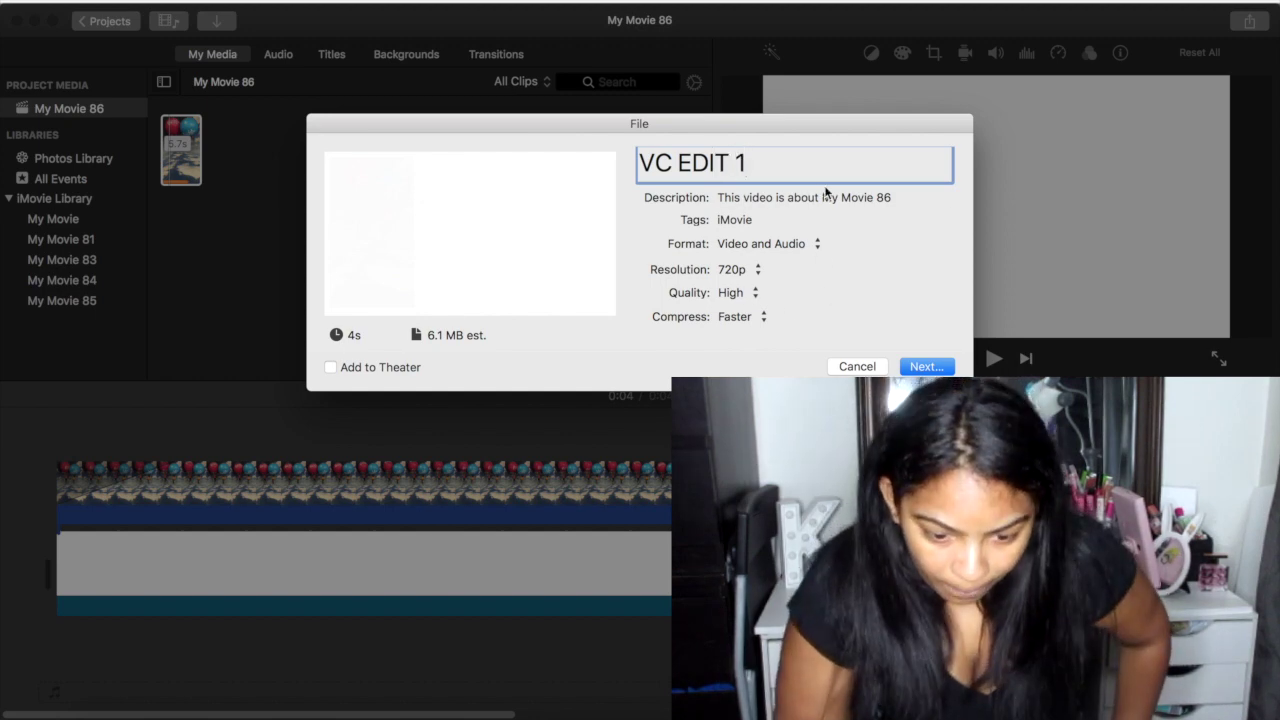
left_click(921, 362)
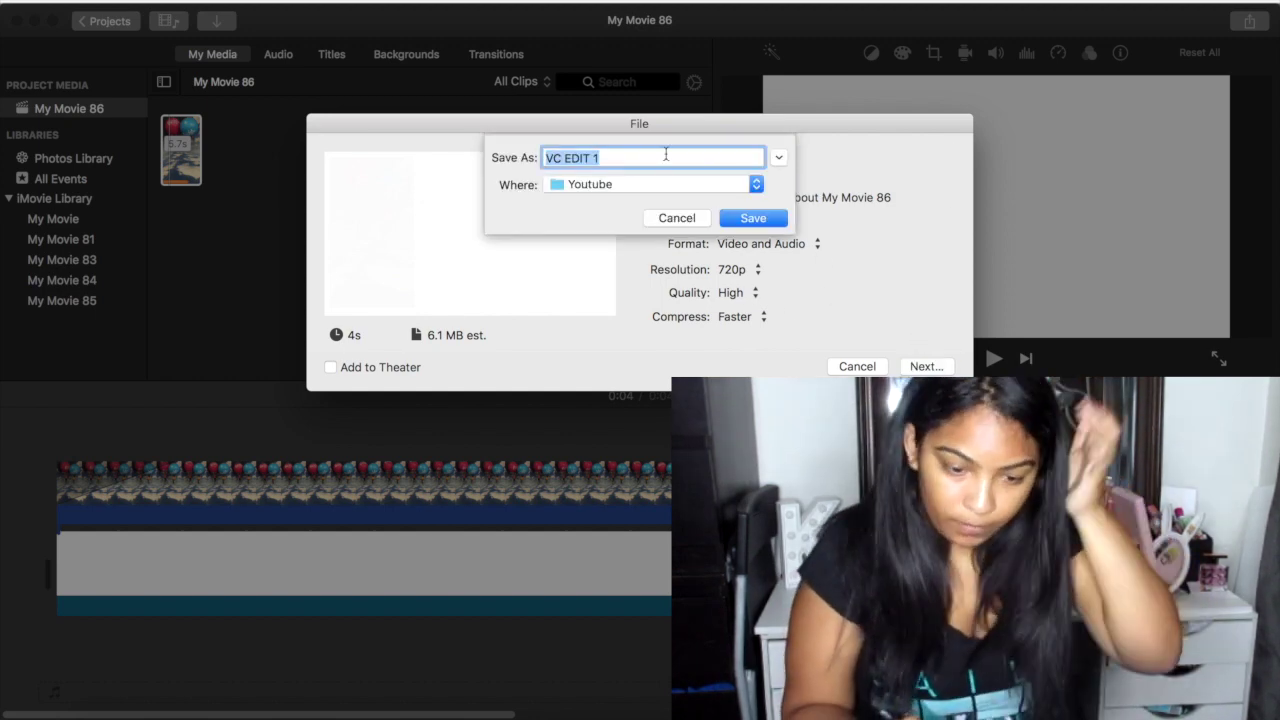
Step: Save the exported VC EDIT 1 file in the Documents folder
left_click(657, 186)
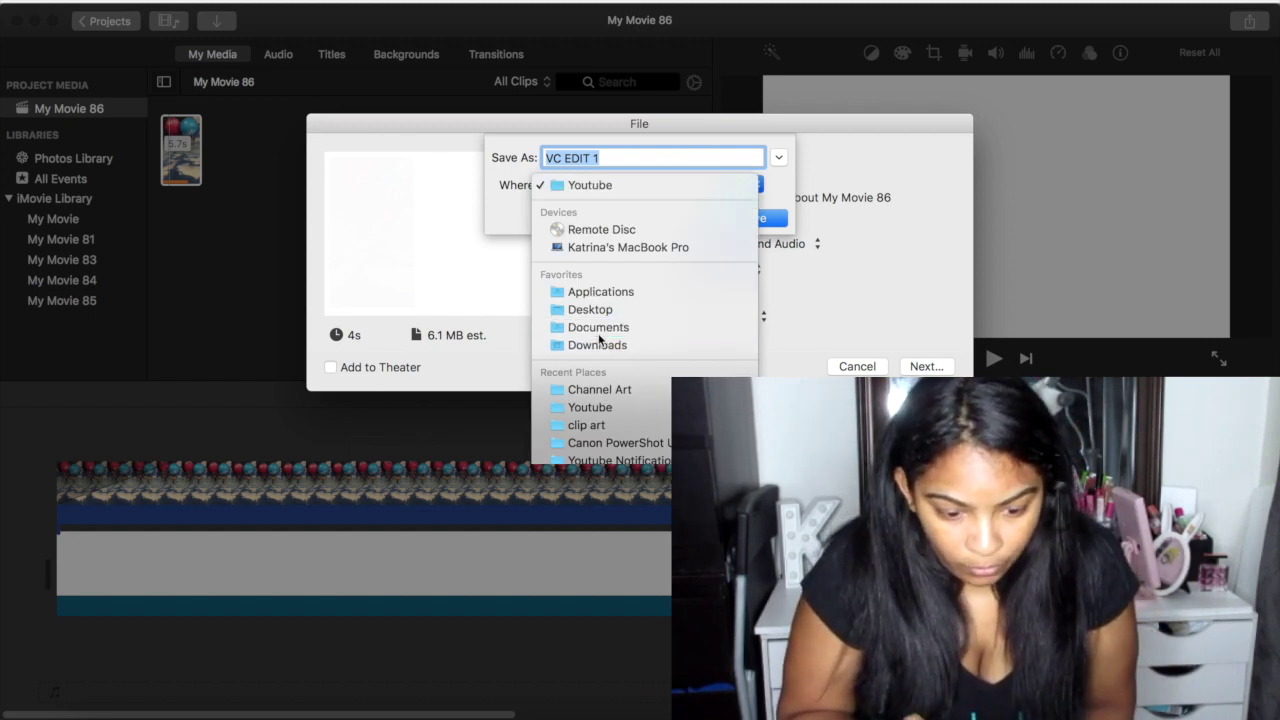
left_click(640, 328)
left_click(740, 218)
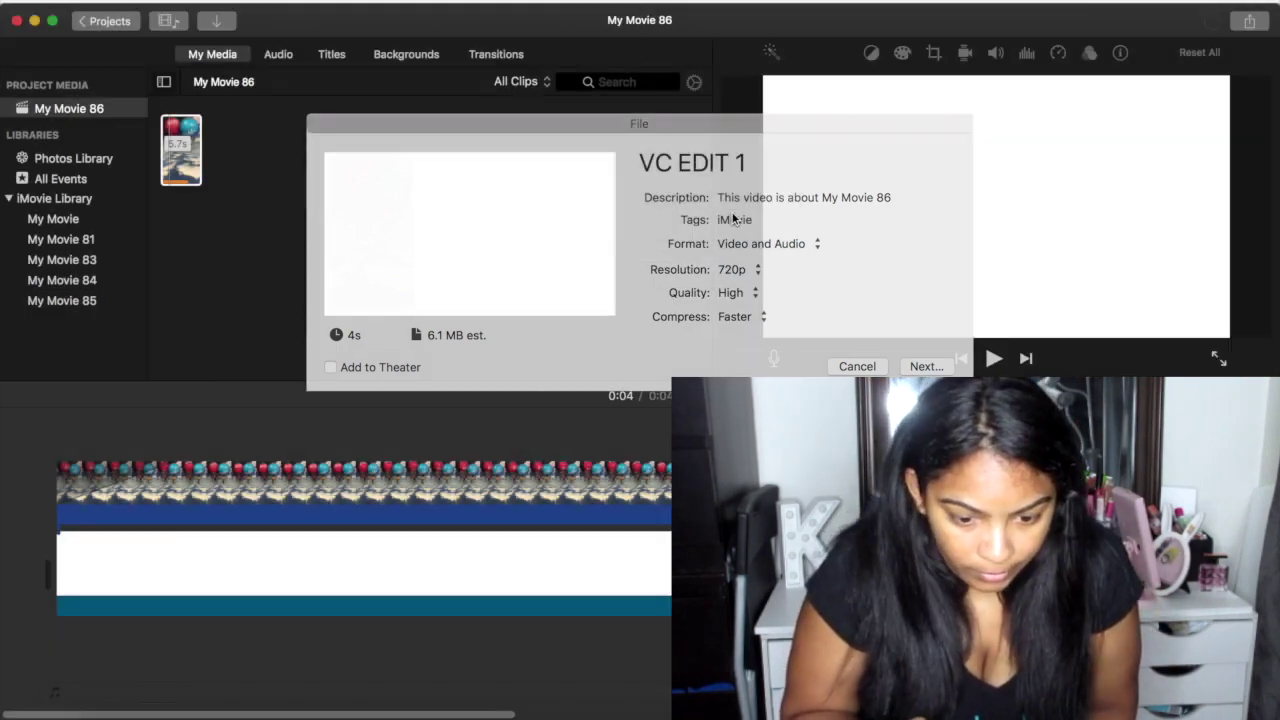
Step: Return to the projects overview, keeping the name My Movie 86, and create a new movie project
left_click(100, 21)
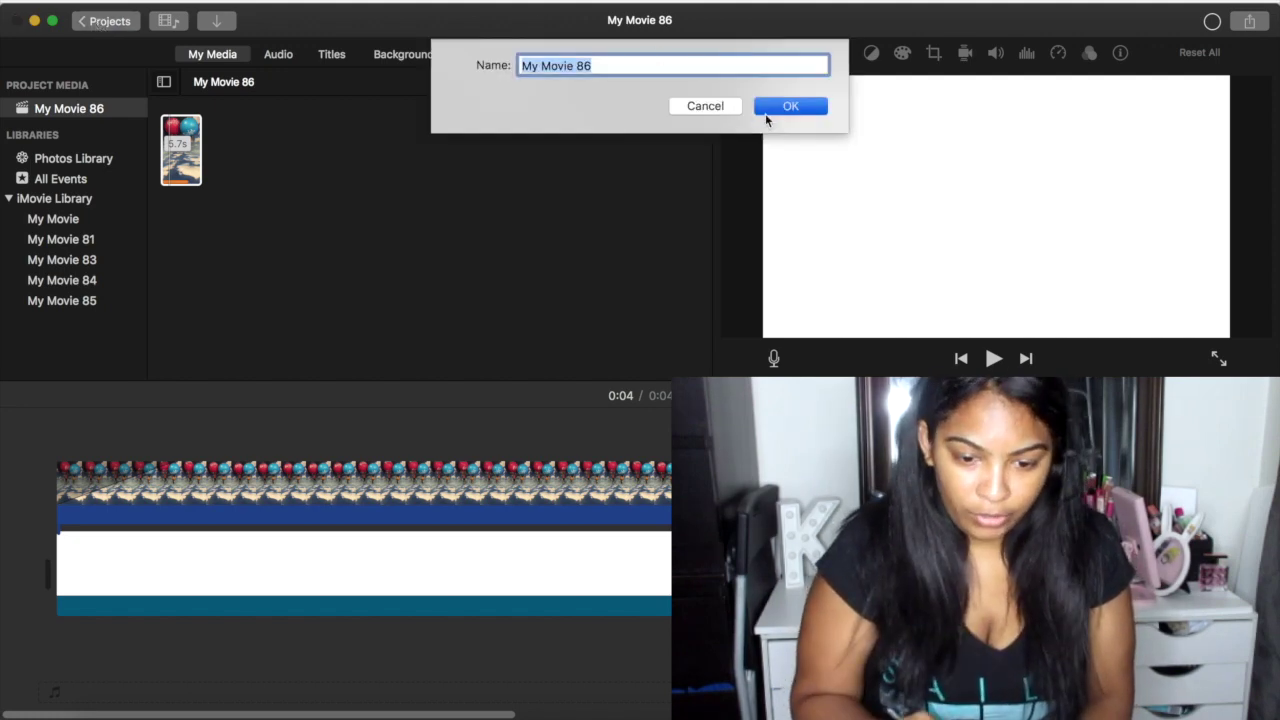
left_click(765, 111)
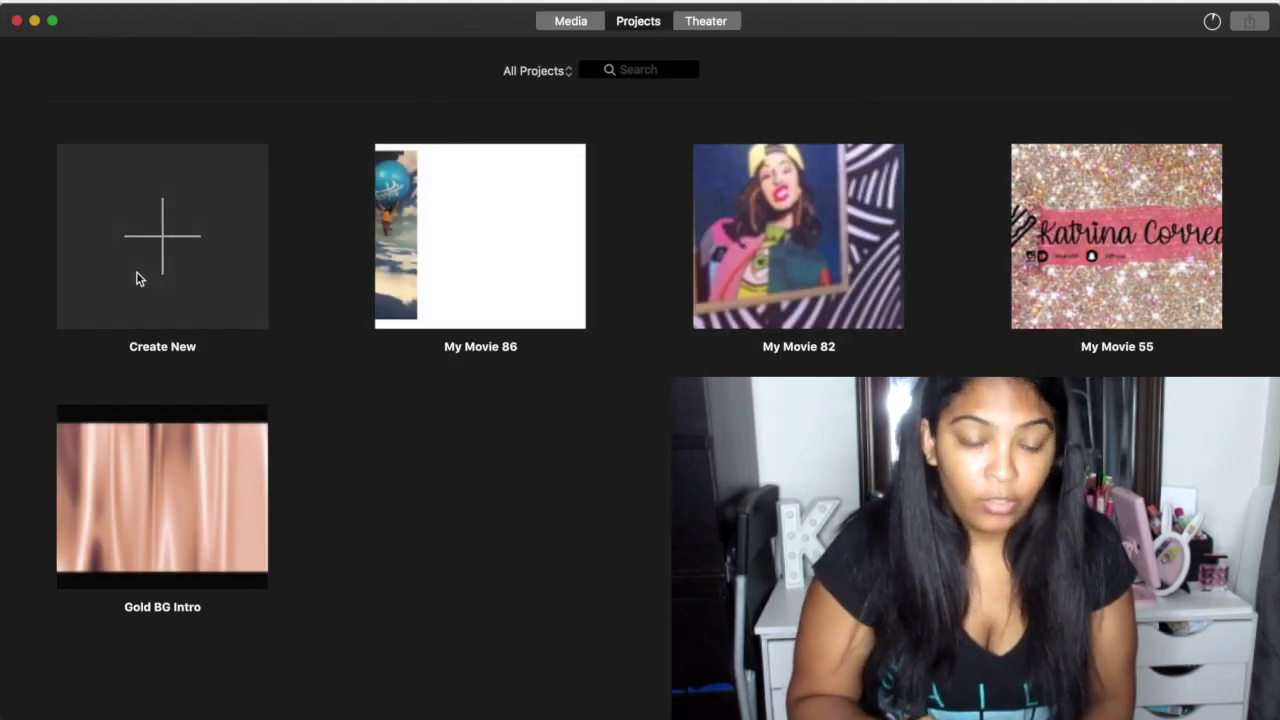
left_click(137, 278)
left_click(165, 325)
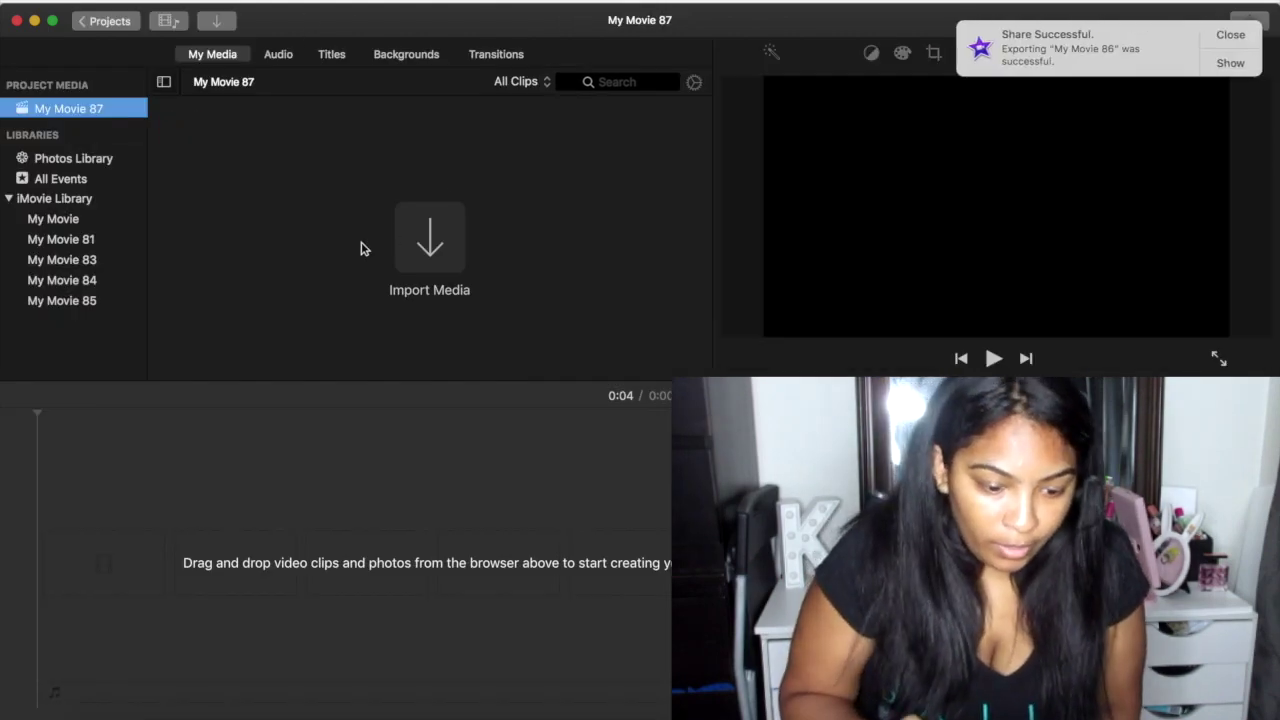
left_click(1230, 35)
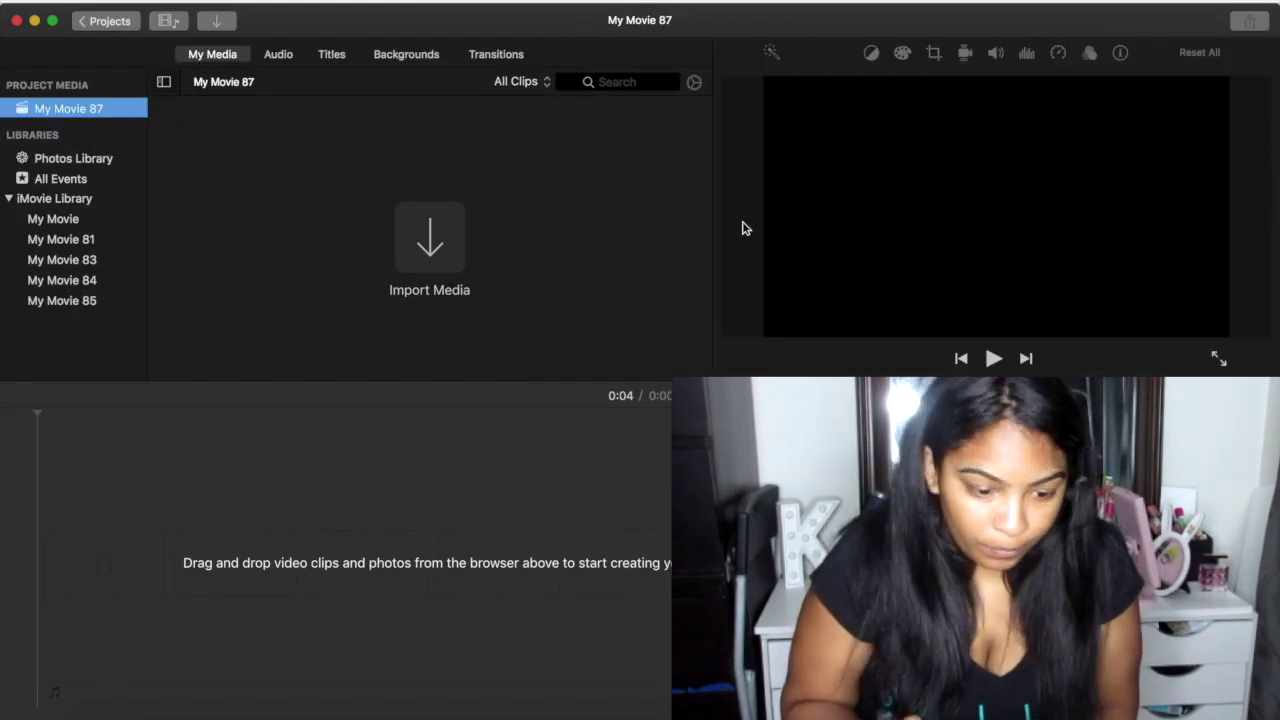
Step: Import VC EDIT 1.mp4 from the Documents folder into the new project
left_click(437, 240)
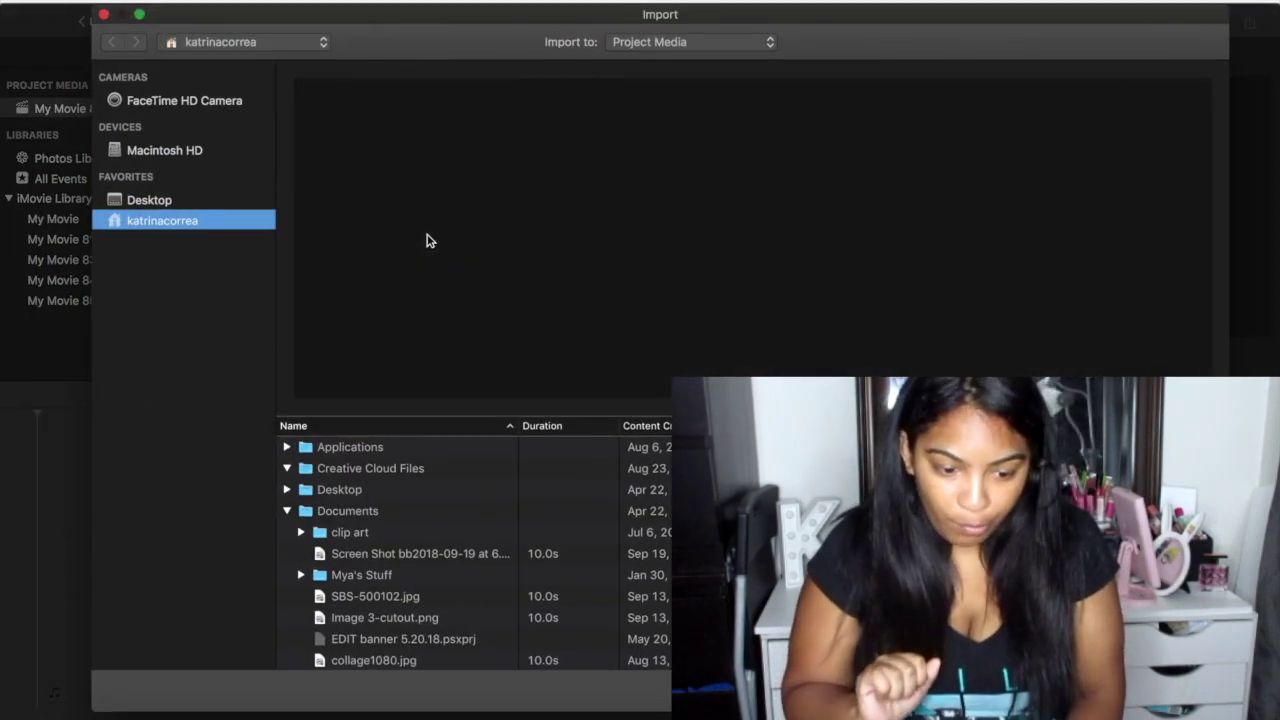
left_click(344, 515)
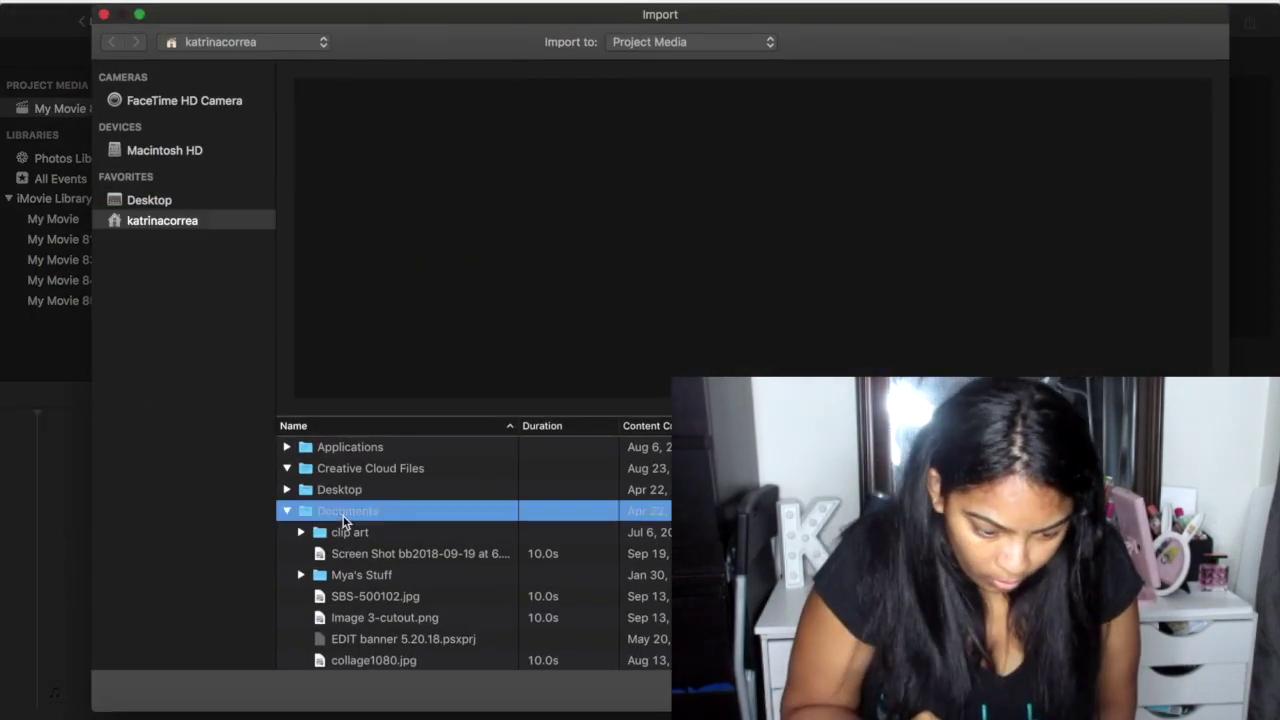
double_click(344, 516)
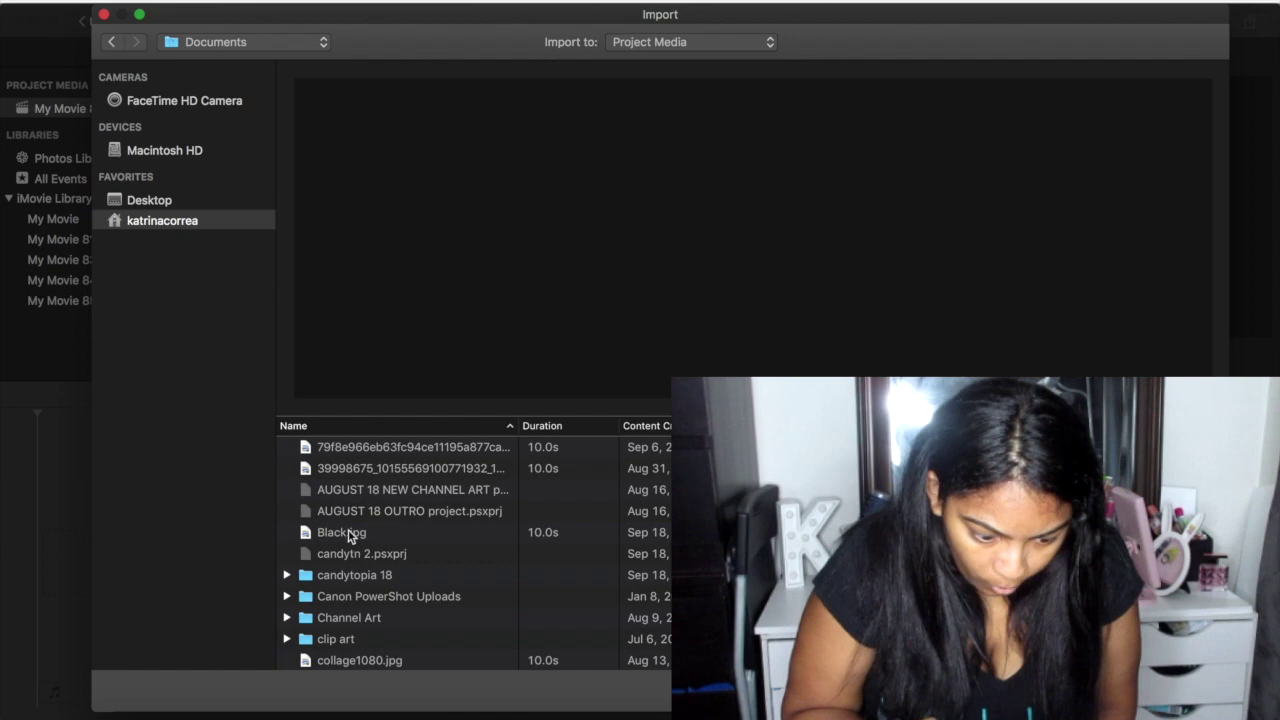
left_click(345, 534)
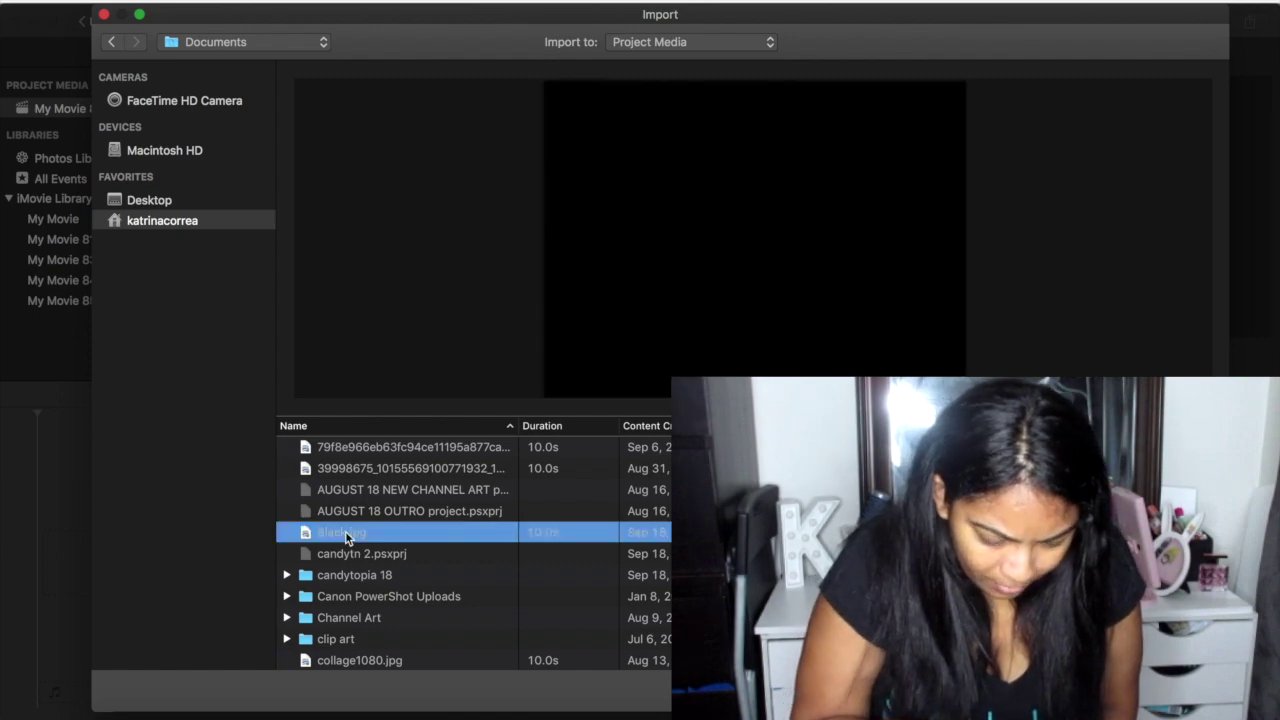
key("v")
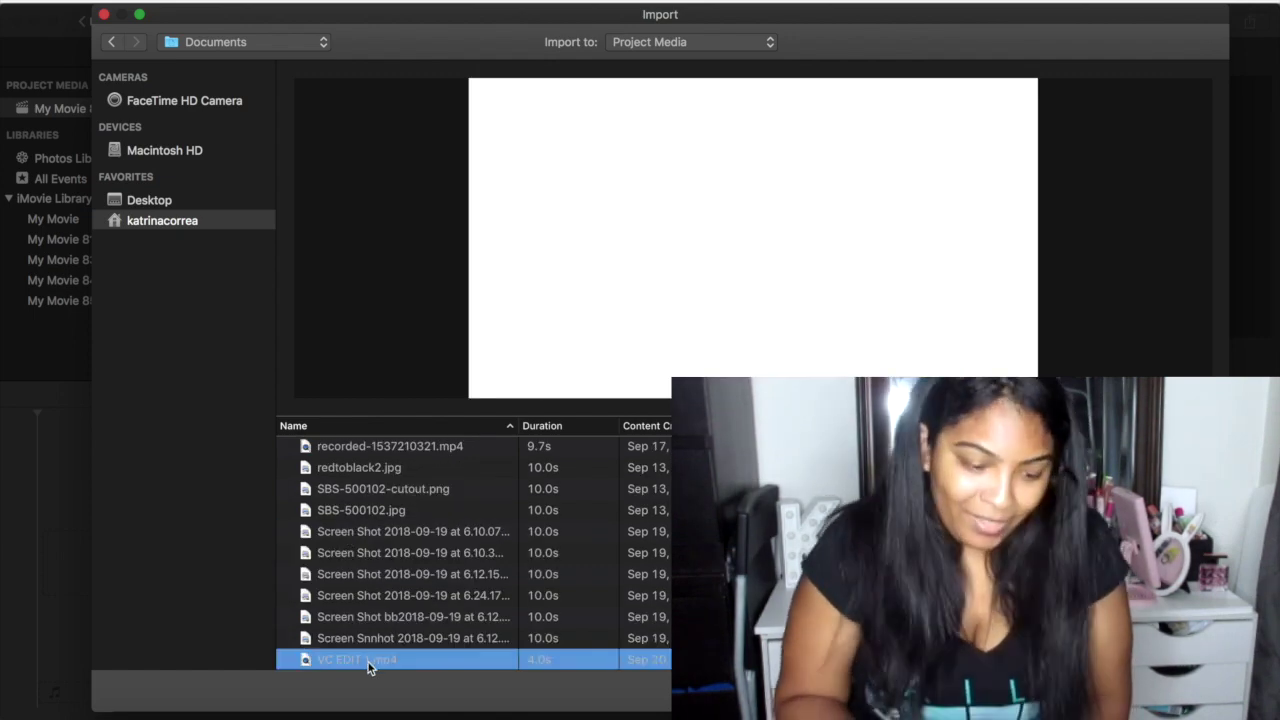
key("Return")
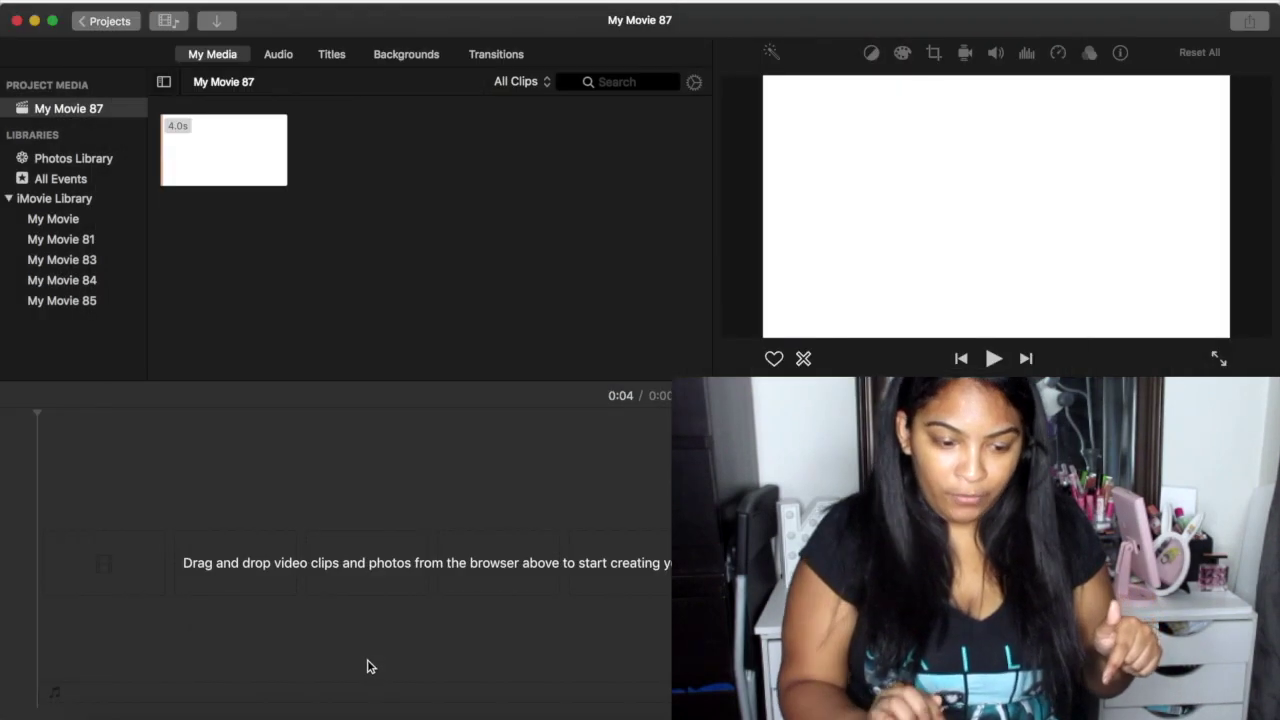
Step: Add the imported VC EDIT 1 clip to the empty timeline and play it from the beginning
left_click(182, 153)
left_click_drag(182, 153, 50, 568)
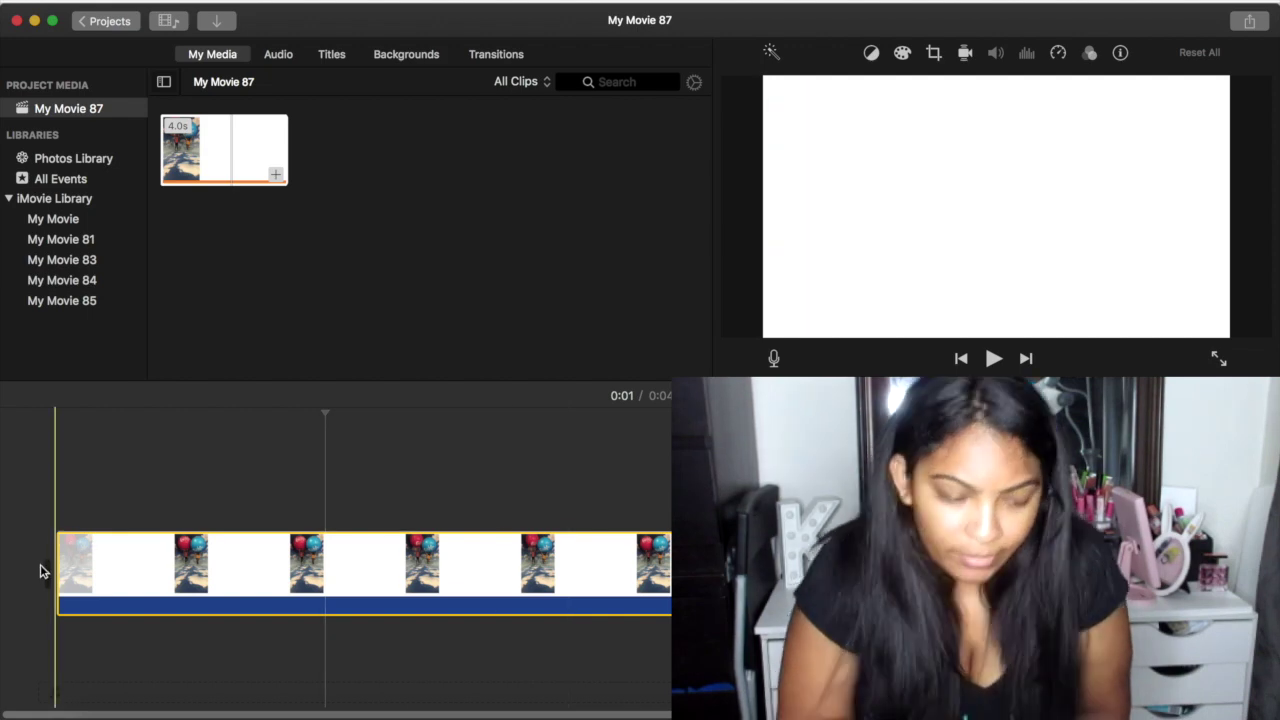
left_click(35, 489)
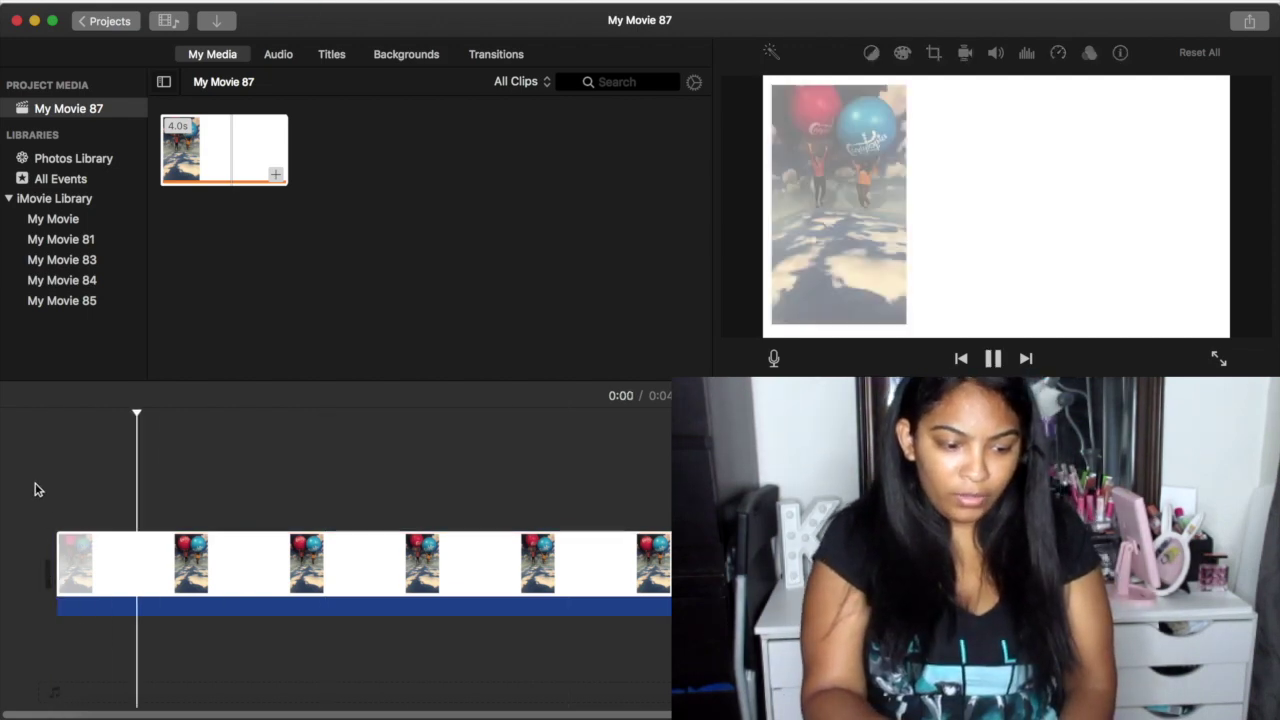
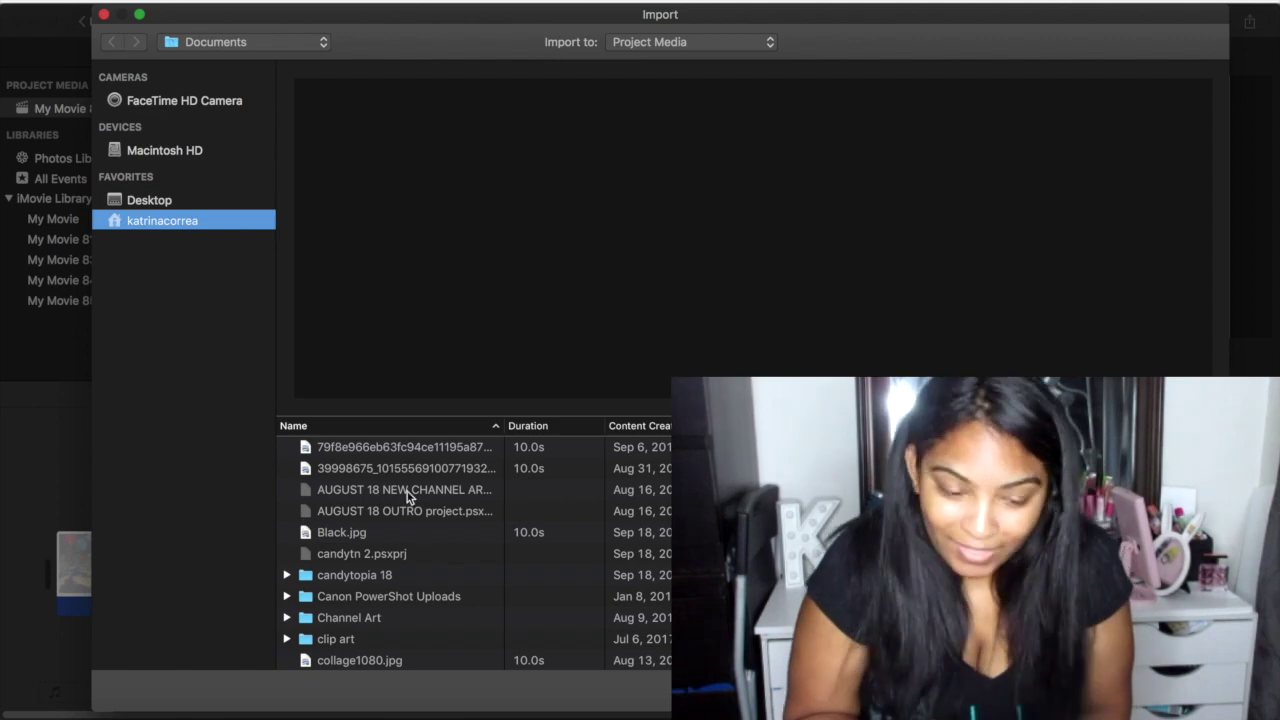
Step: Import boom2 from the candytopia 18 folder and lay it over the start of the VC EDIT 1 clip
double_click(309, 579)
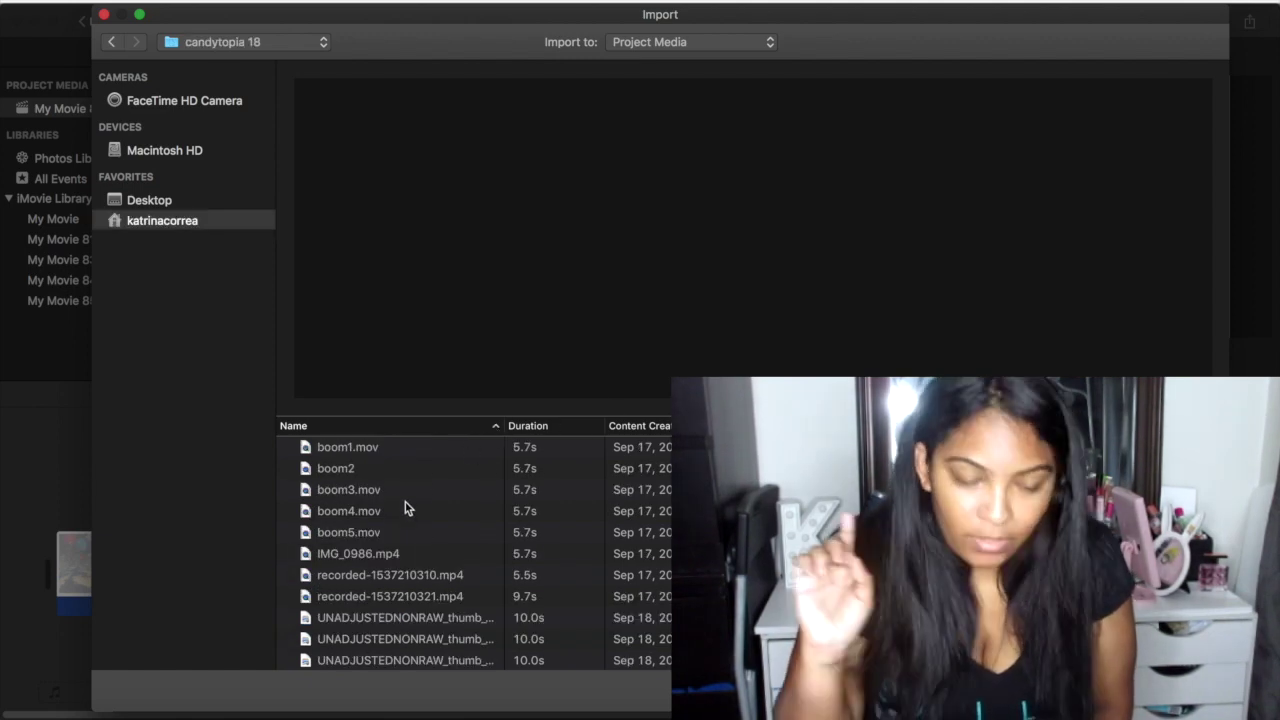
double_click(358, 469)
left_click(172, 162)
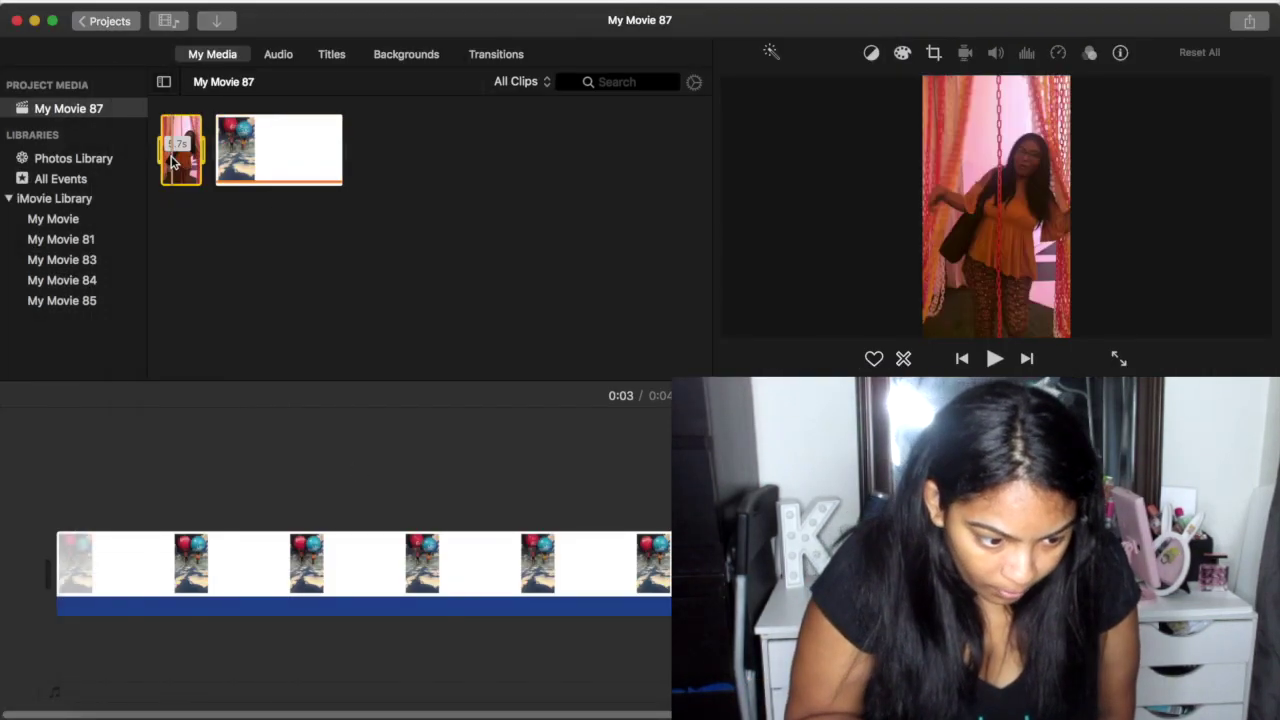
left_click_drag(172, 162, 115, 460)
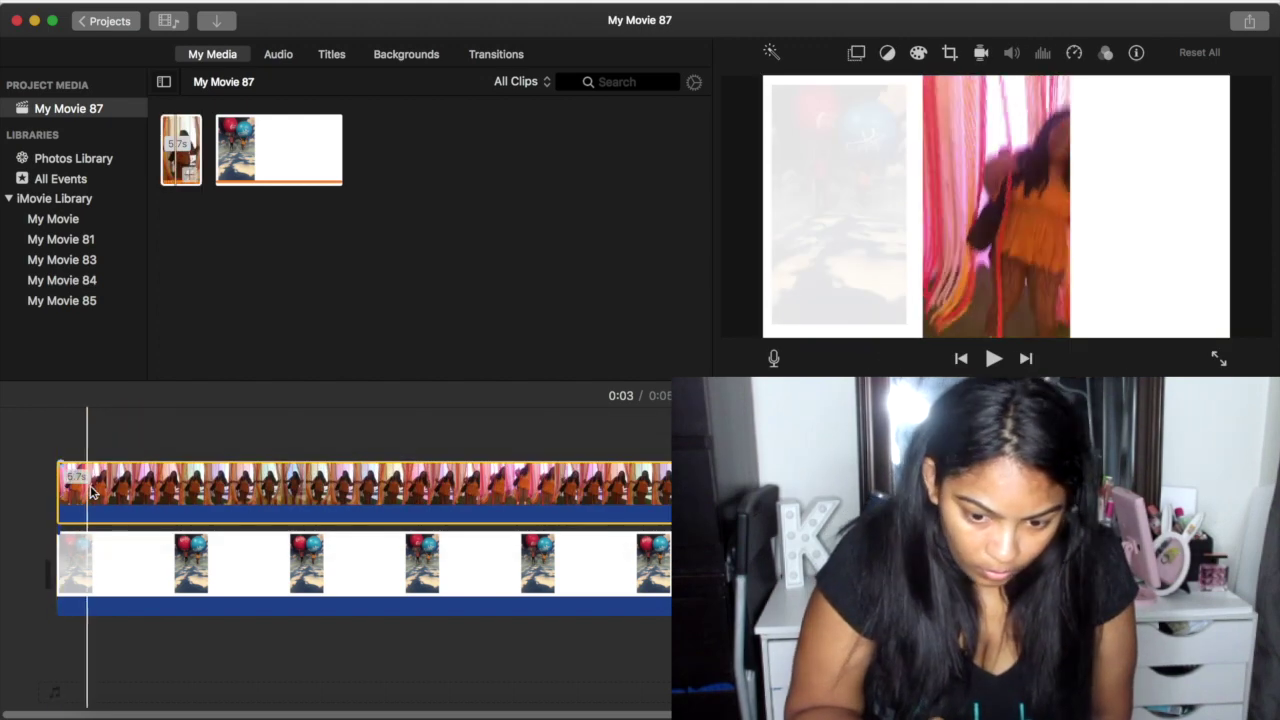
Step: Set the boom2 overlay clip's video overlay mode to Picture in Picture
left_click(145, 500)
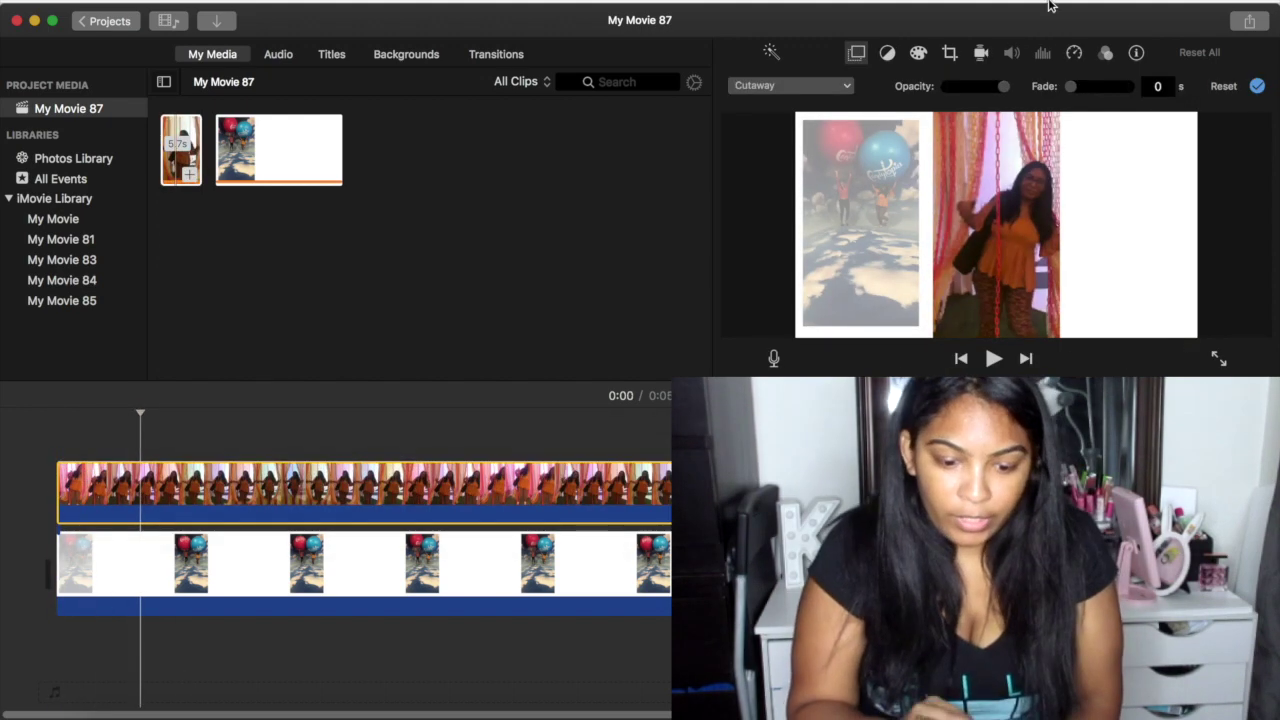
left_click(808, 88)
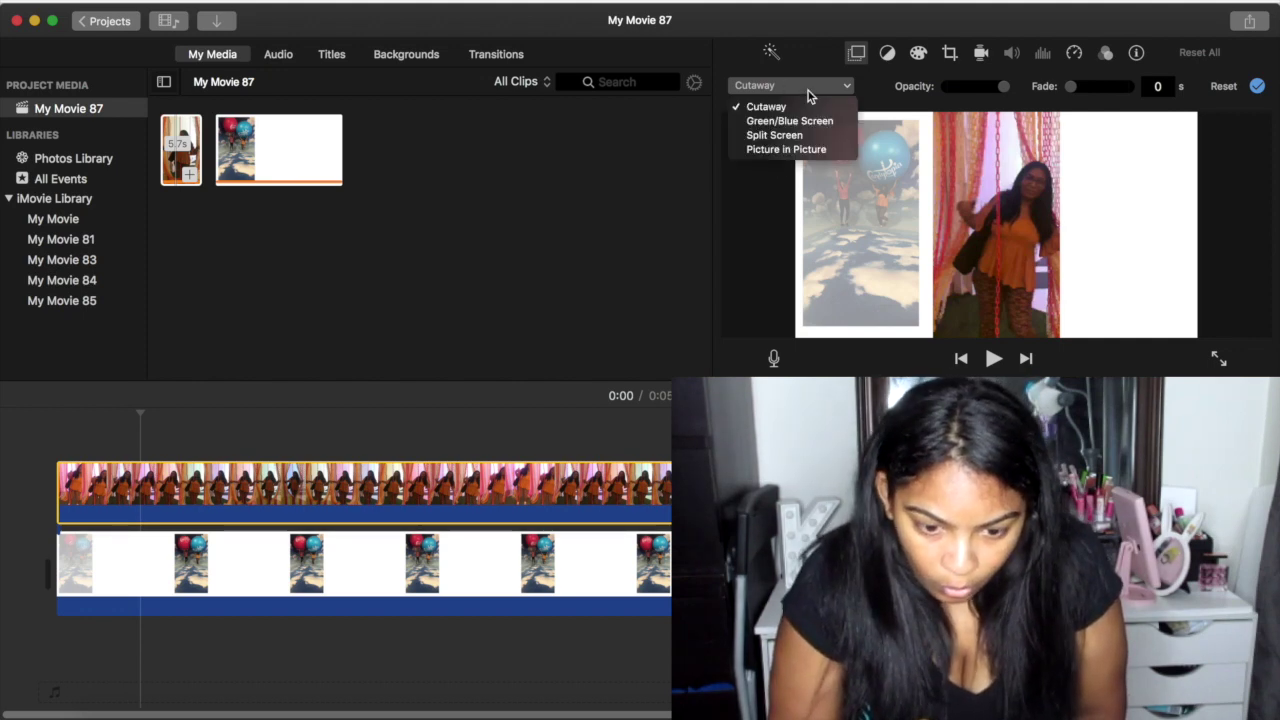
left_click(787, 150)
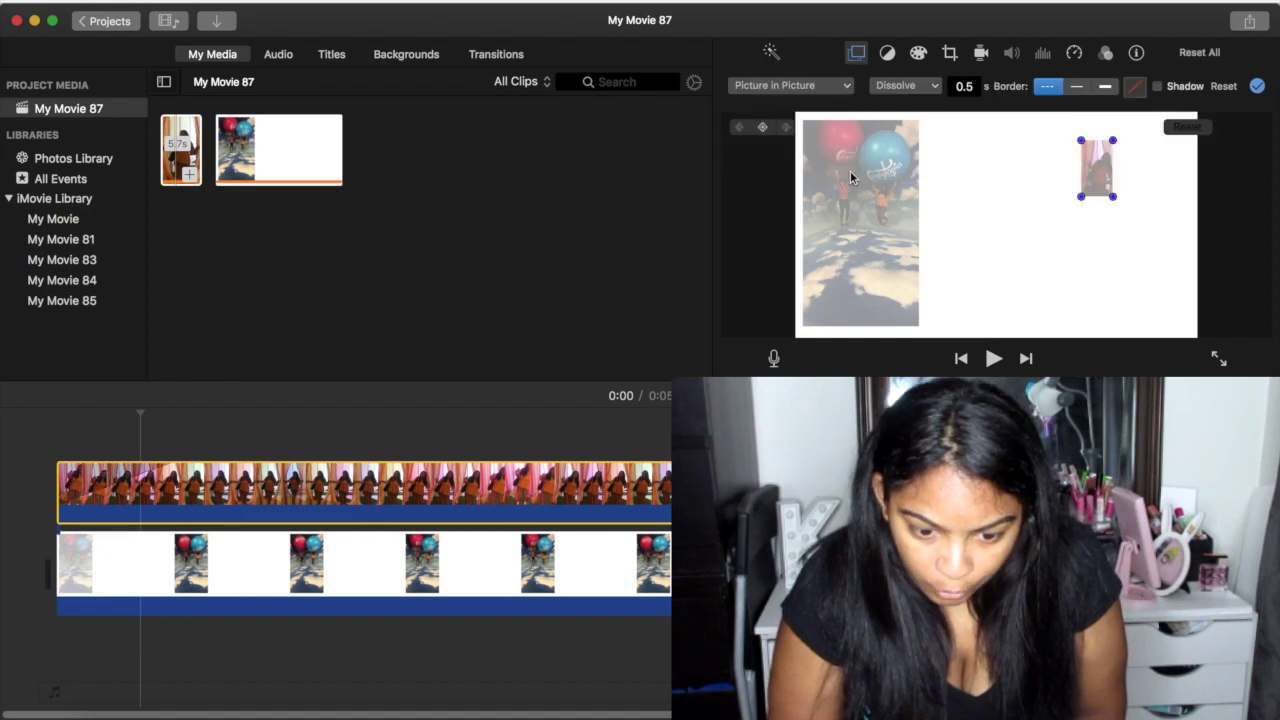
Step: Enlarge the boom2 overlay to the balloon video's height and center it in the frame beside that video
left_click_drag(1103, 173, 950, 153)
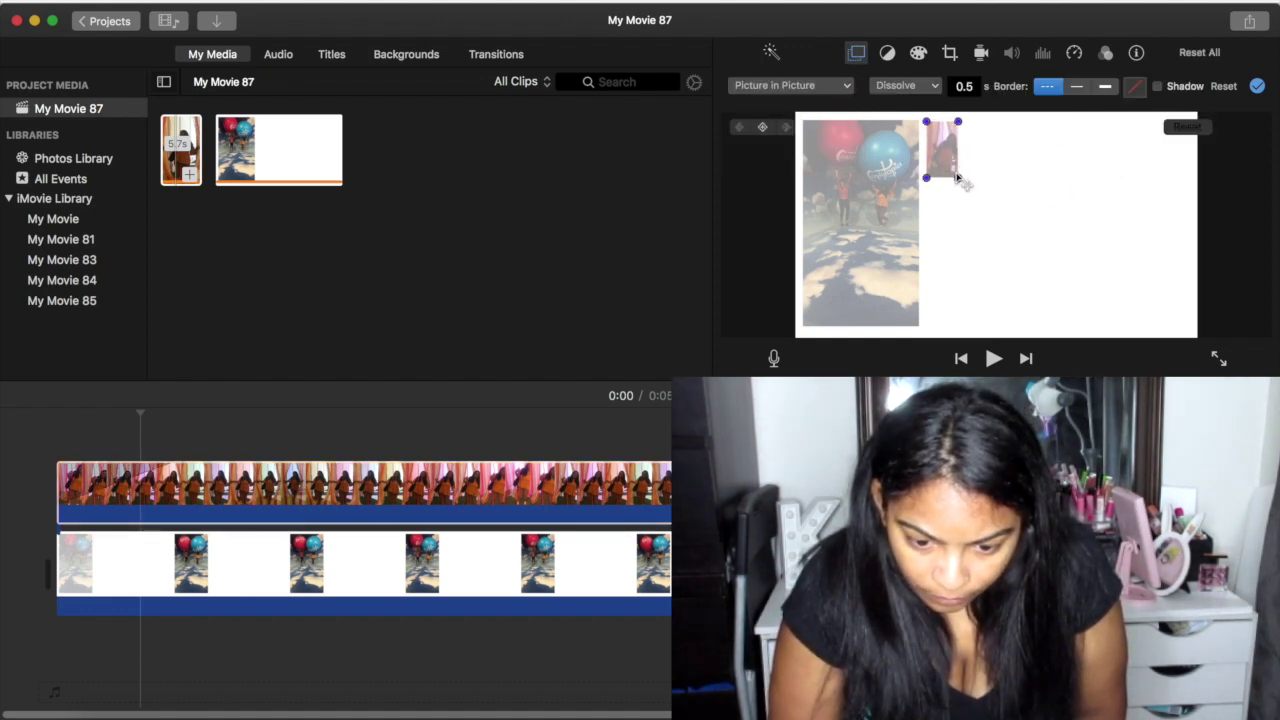
left_click_drag(958, 178, 1040, 175)
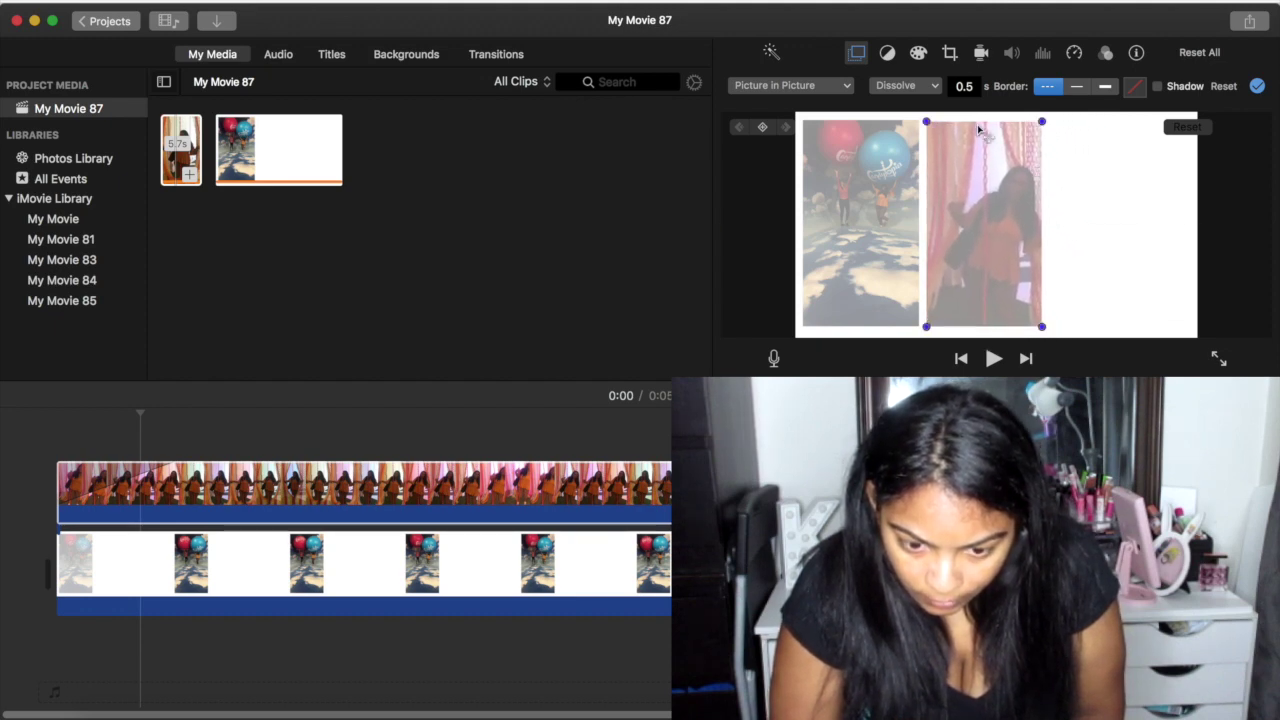
left_click_drag(994, 200, 1012, 205)
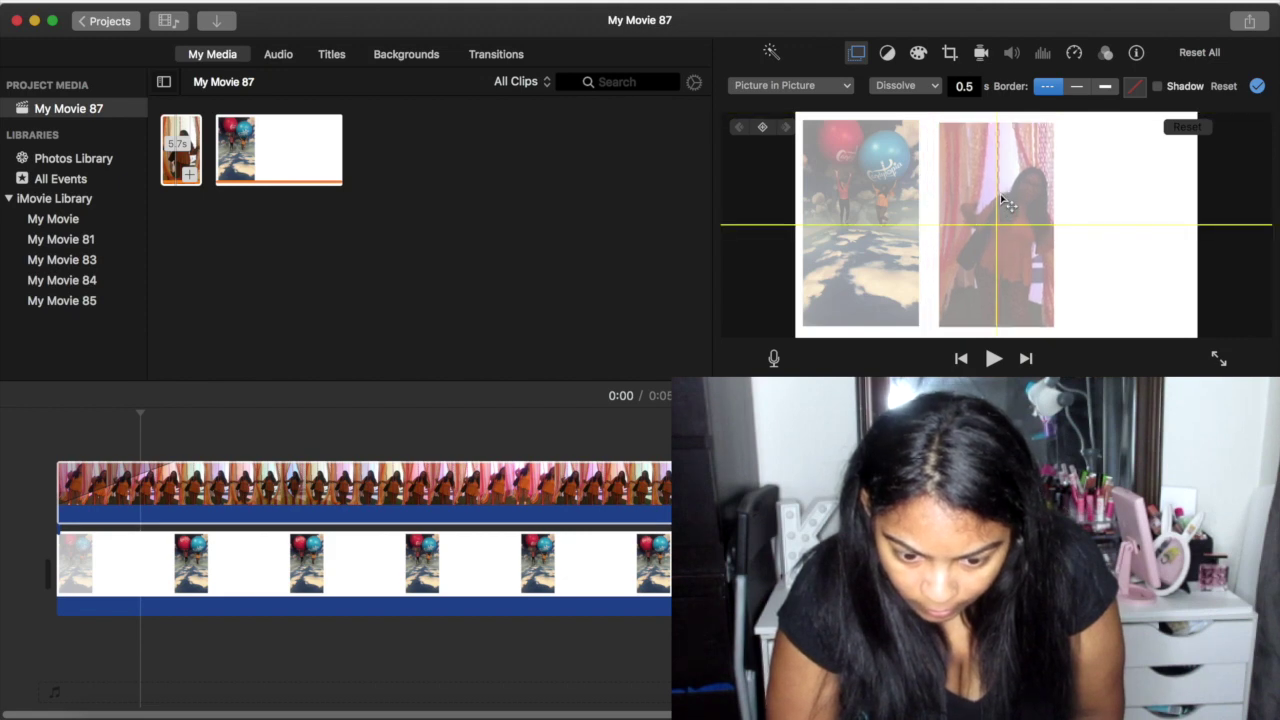
left_click(1008, 203)
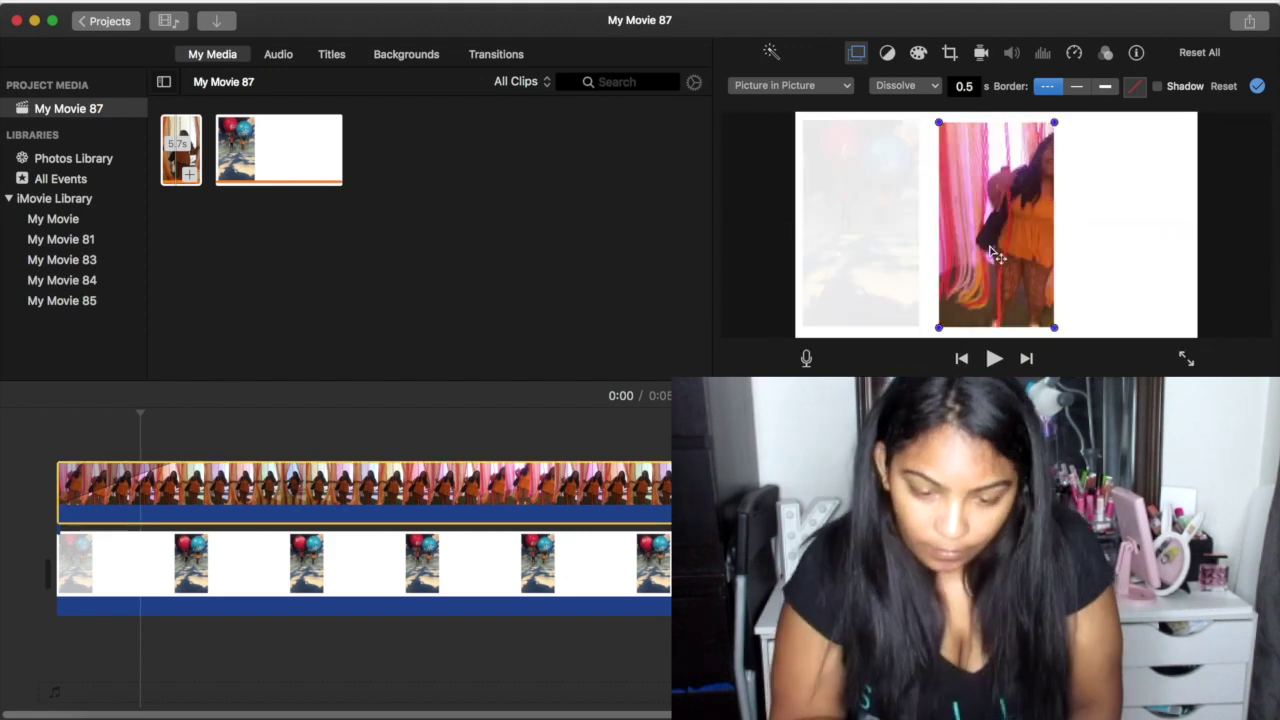
Step: Fine-tune the boom2 overlay's size and position so its upper and lower edges line up with the balloon video
left_click_drag(938, 124, 937, 128)
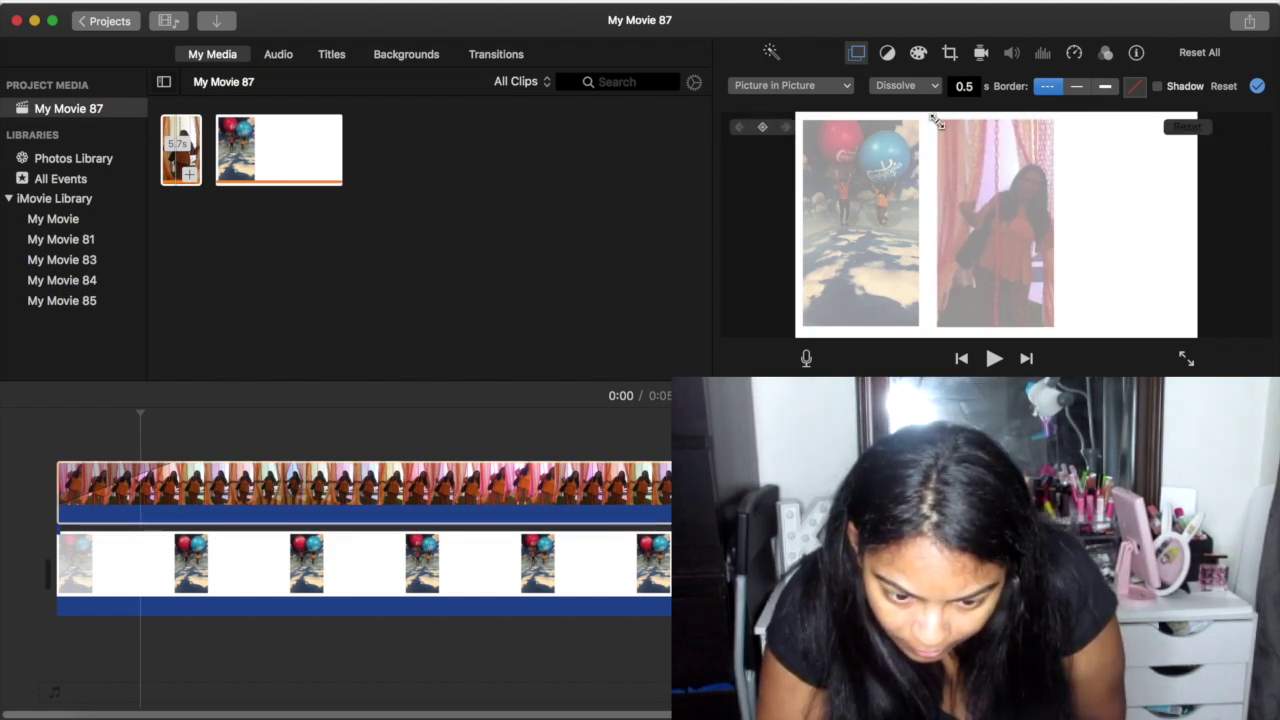
left_click(944, 155)
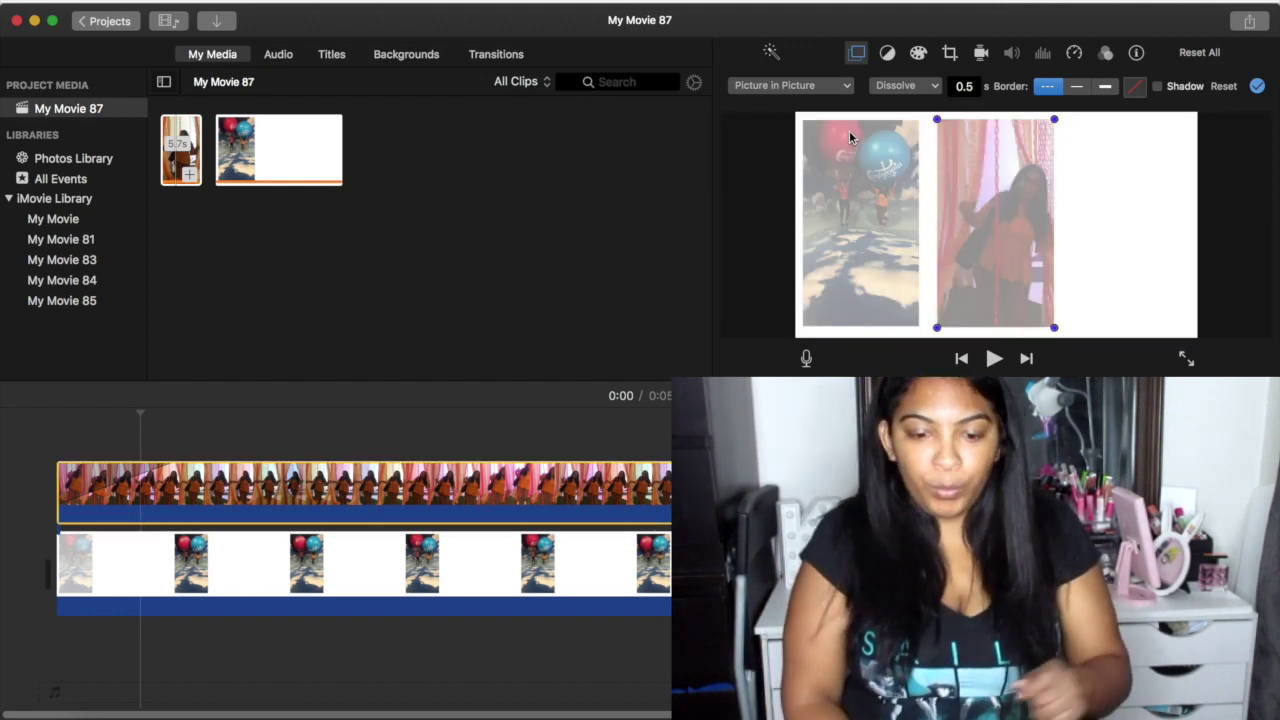
left_click_drag(990, 183, 991, 185)
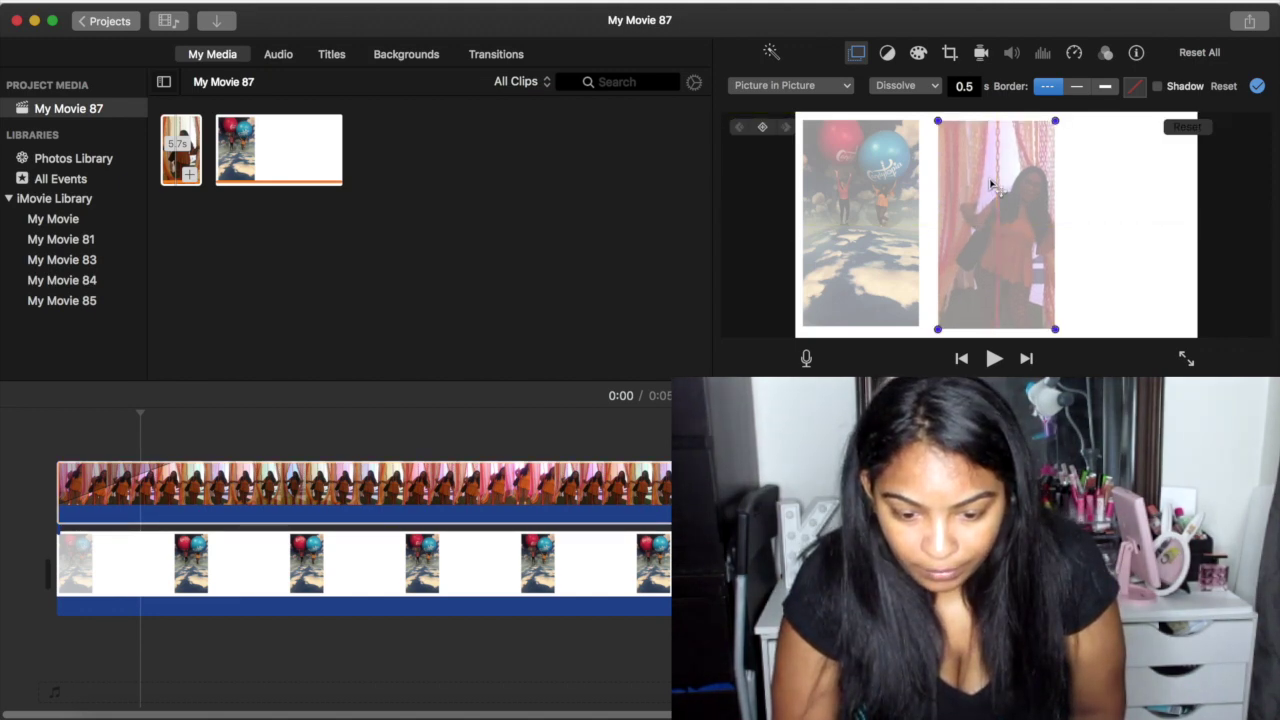
left_click_drag(1057, 328, 1052, 319)
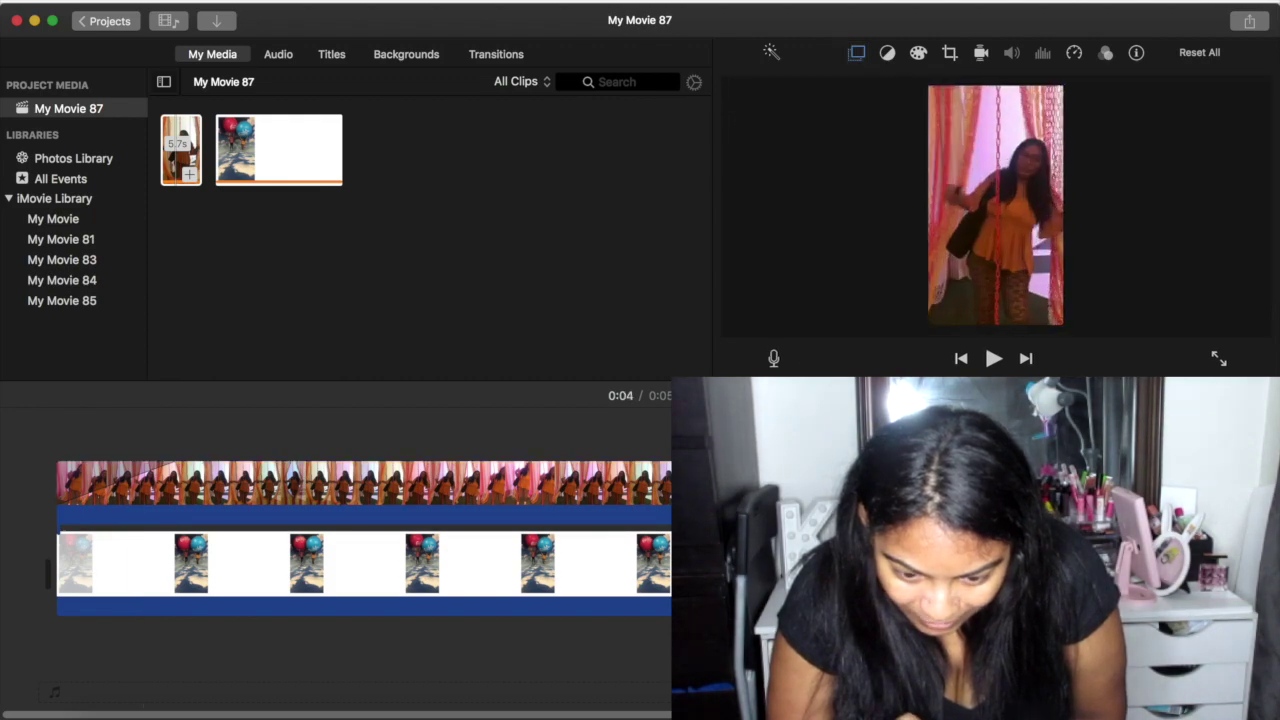
Step: Trim the end of the boom2 overlay clip so it finishes together with the VC EDIT 1 clip
double_click(160, 485)
left_click(24, 441)
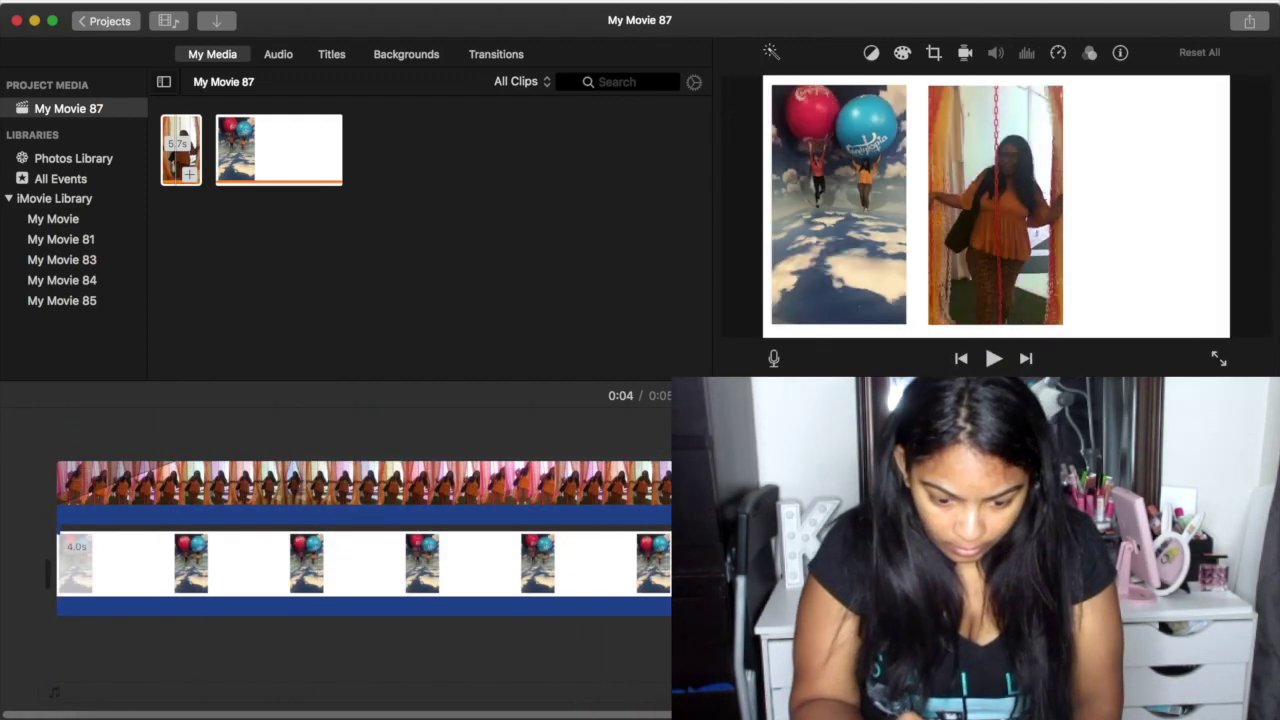
scroll(647, 517, "right", 3)
scroll(336, 530, "right", 2)
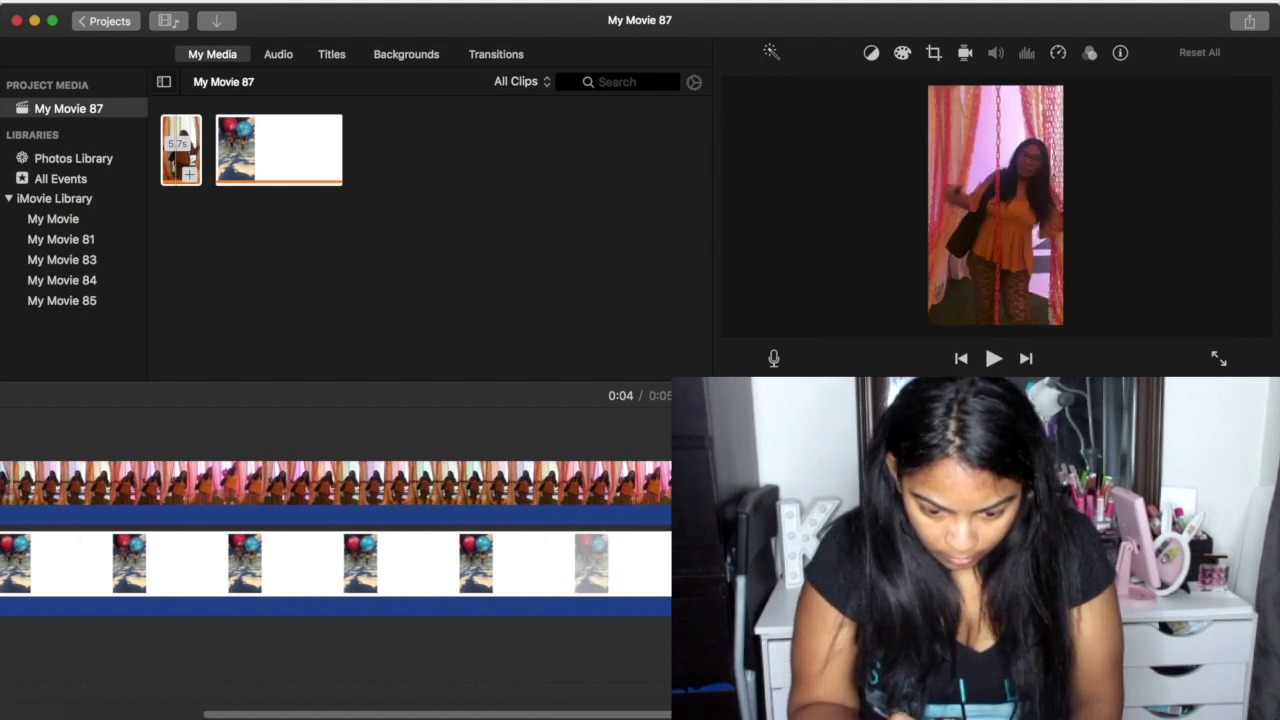
left_click_drag(668, 482, 662, 482)
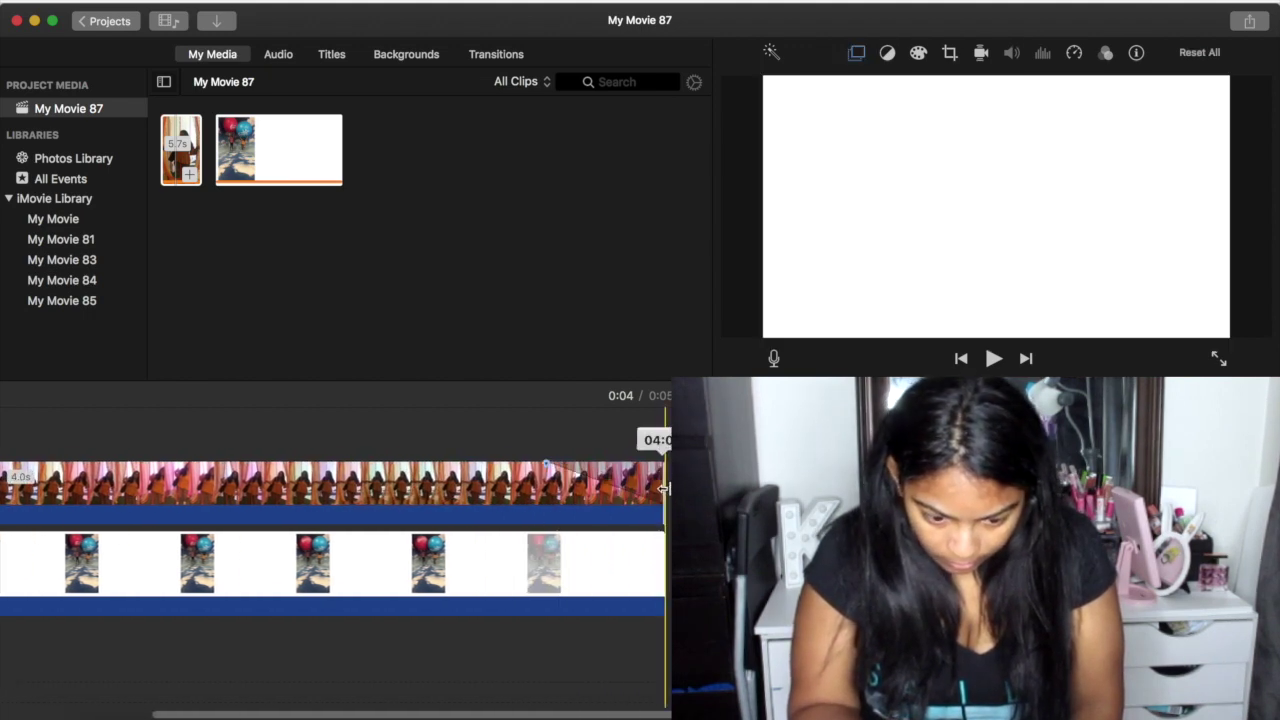
Step: Play the movie from the beginning to check the two videos side by side
left_click(545, 467)
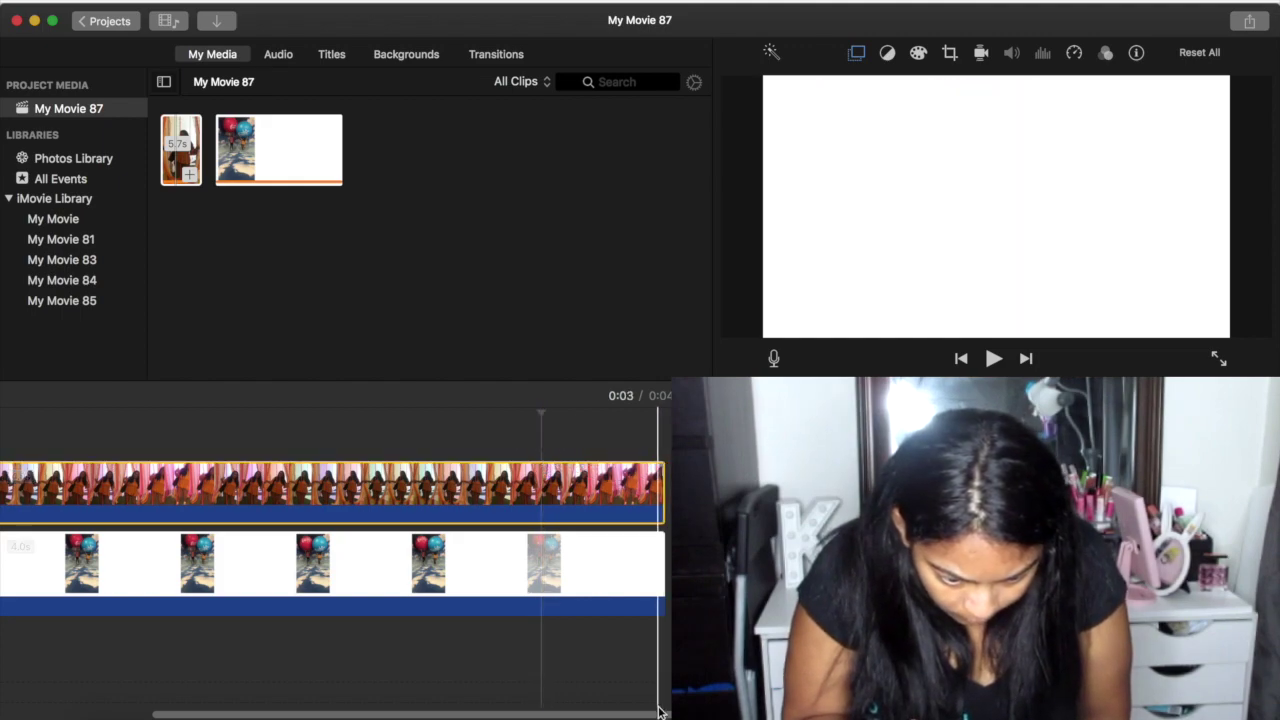
scroll(246, 708, "left", 5)
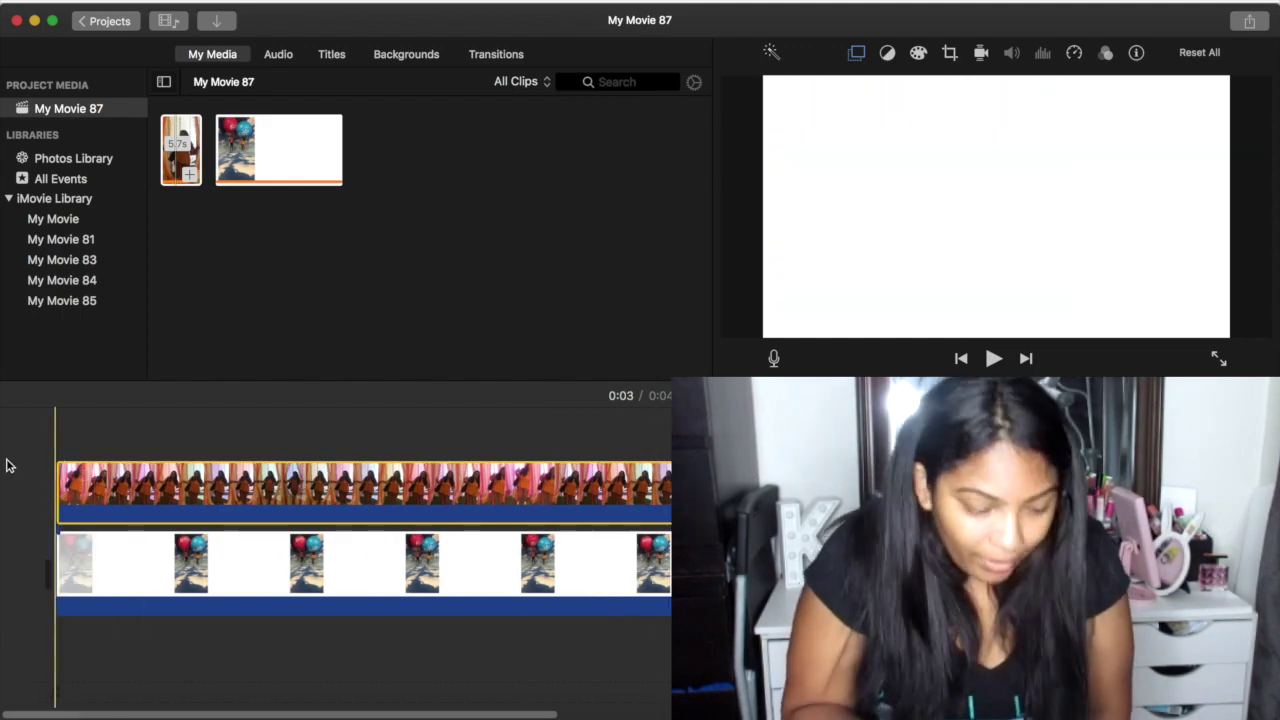
key("space")
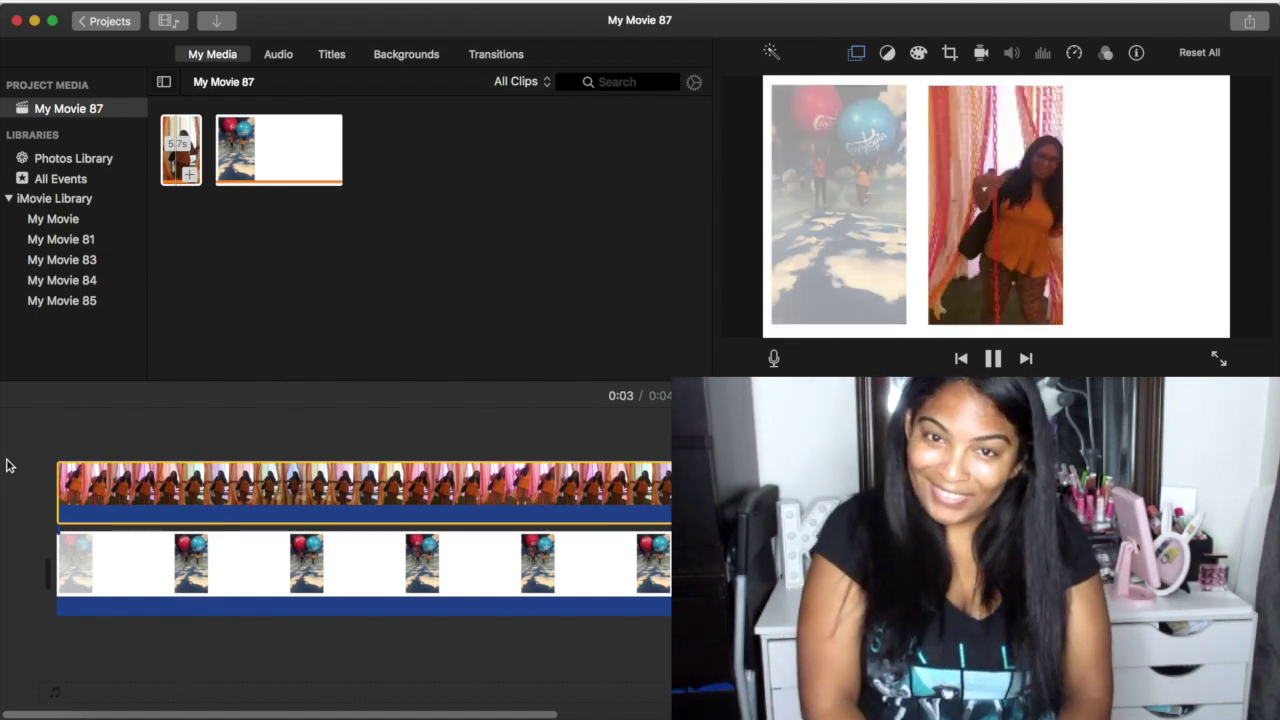
Step: Stop playback and export the movie as a file named VC EDIT 2 in the Documents folder
key("space")
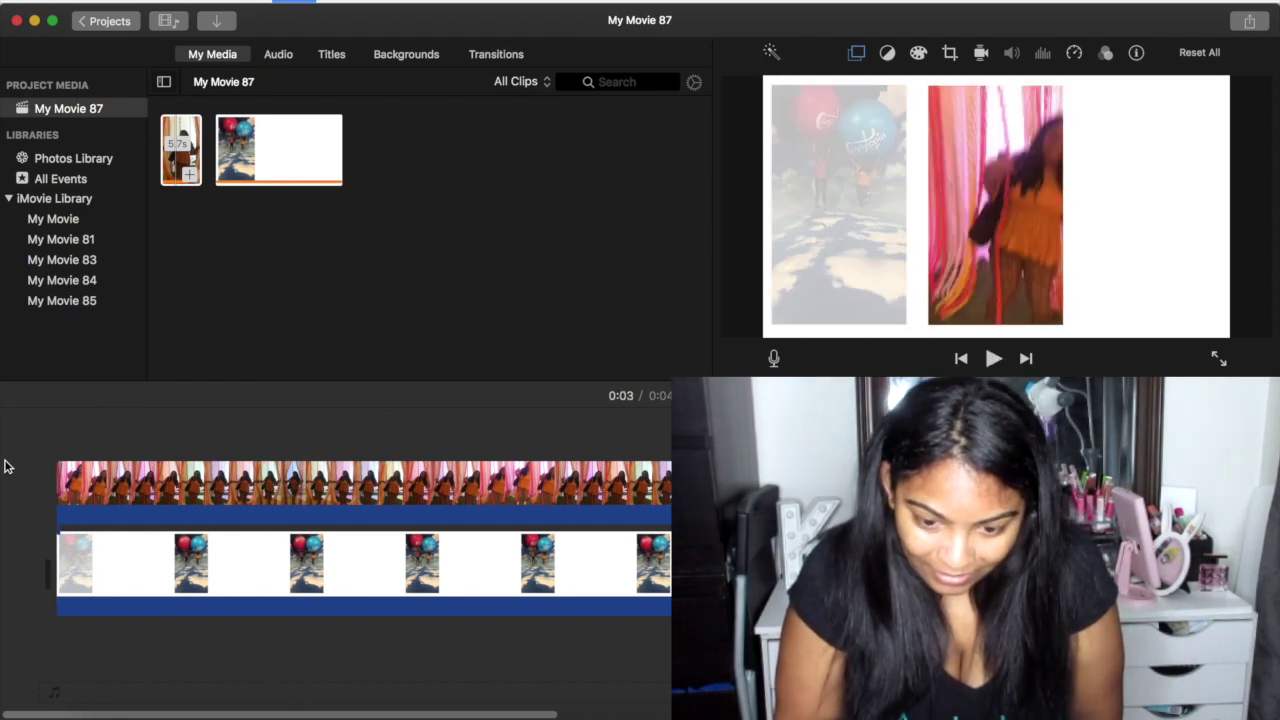
left_click(1249, 22)
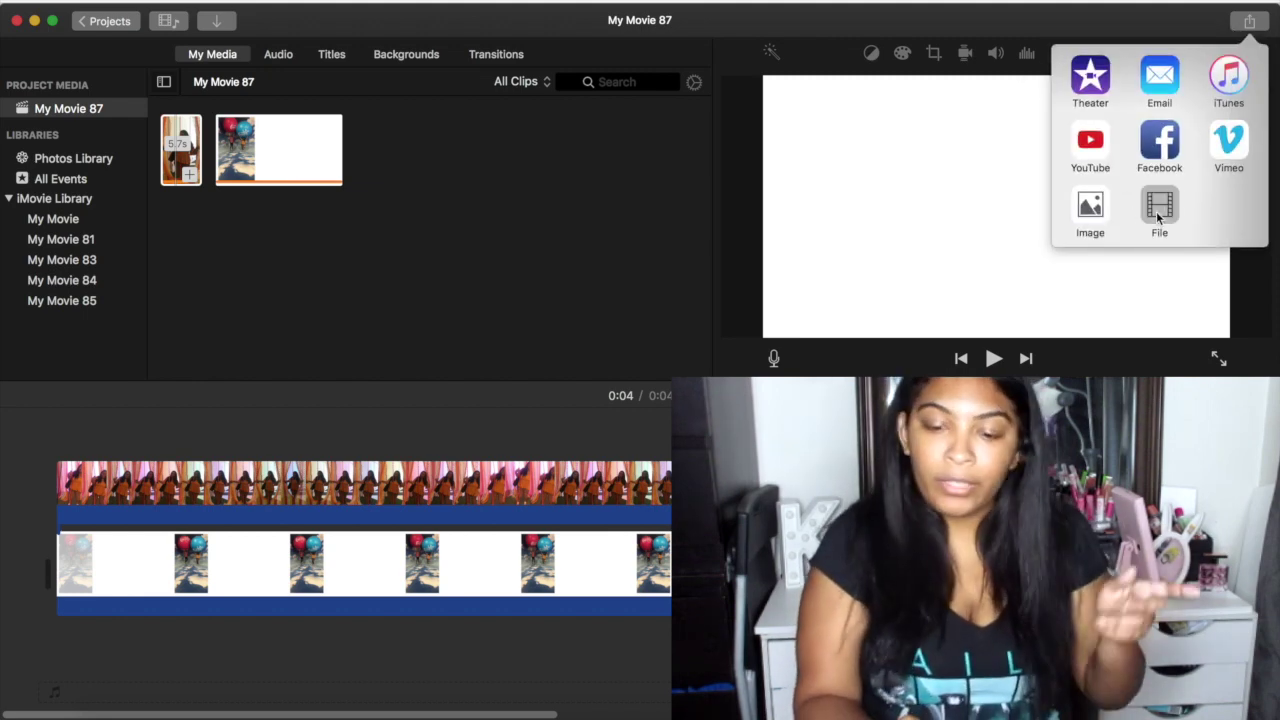
left_click(1159, 207)
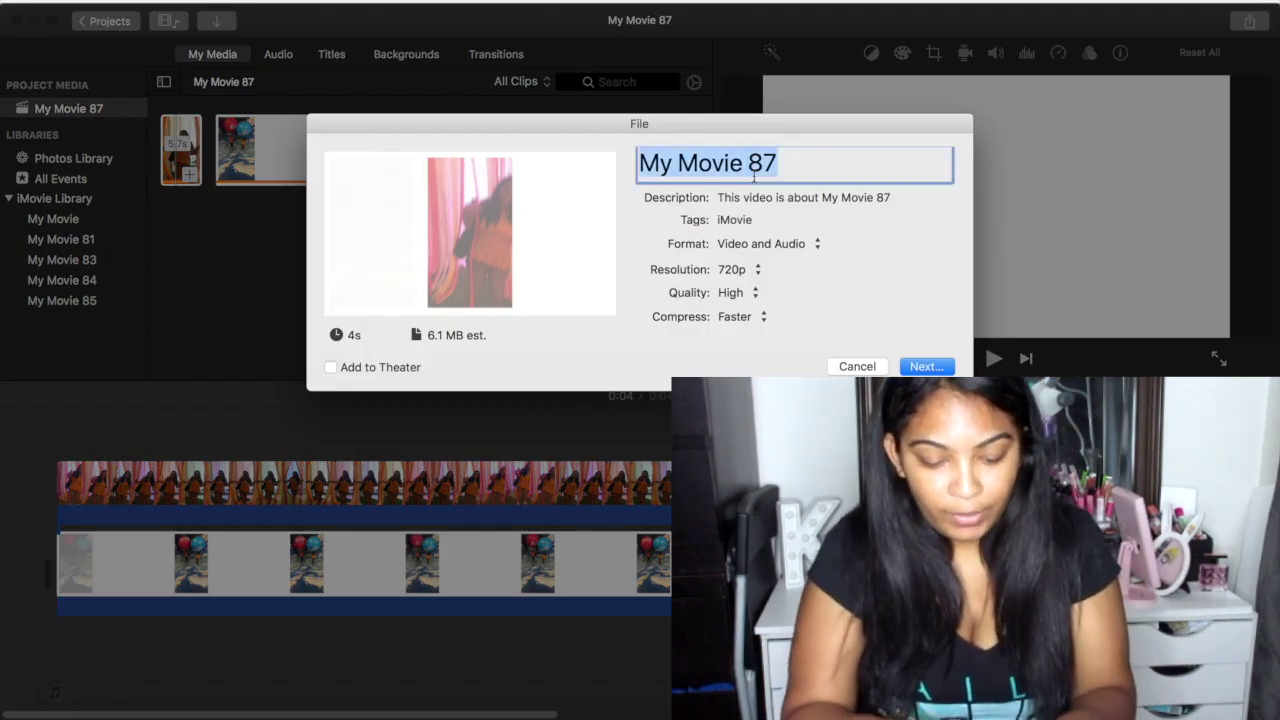
type("VC EDIT 2")
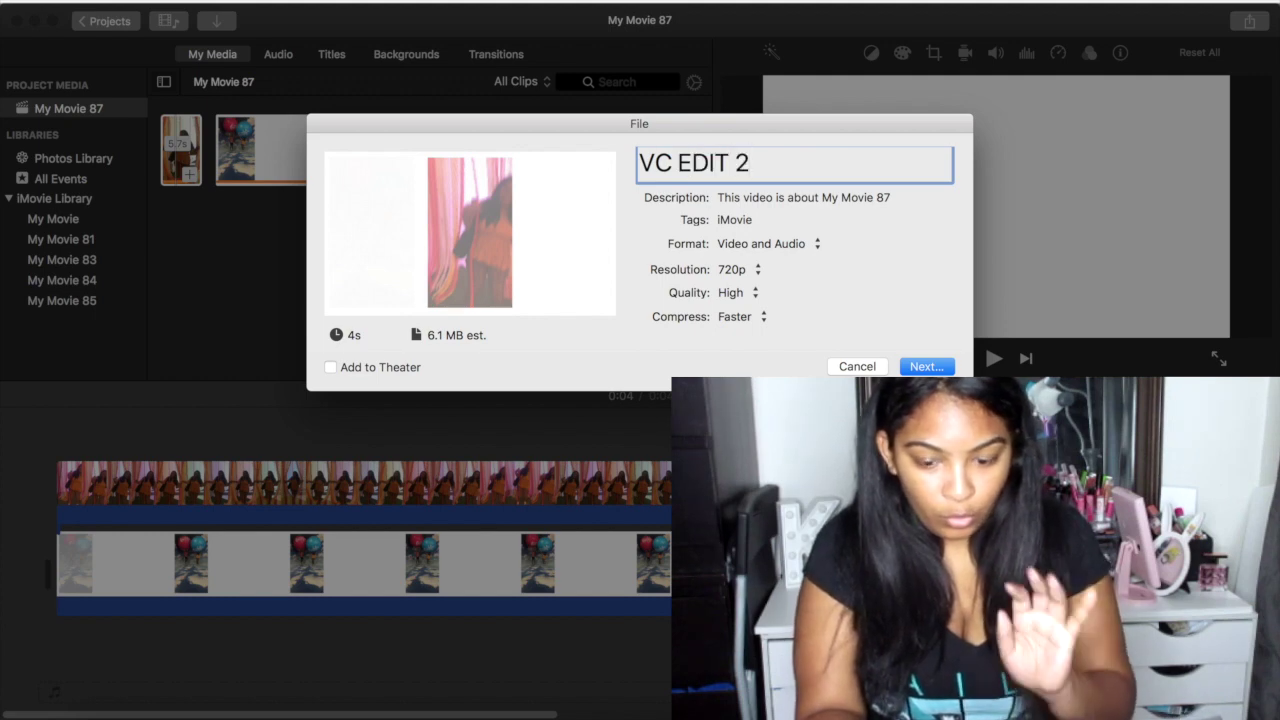
key("Return")
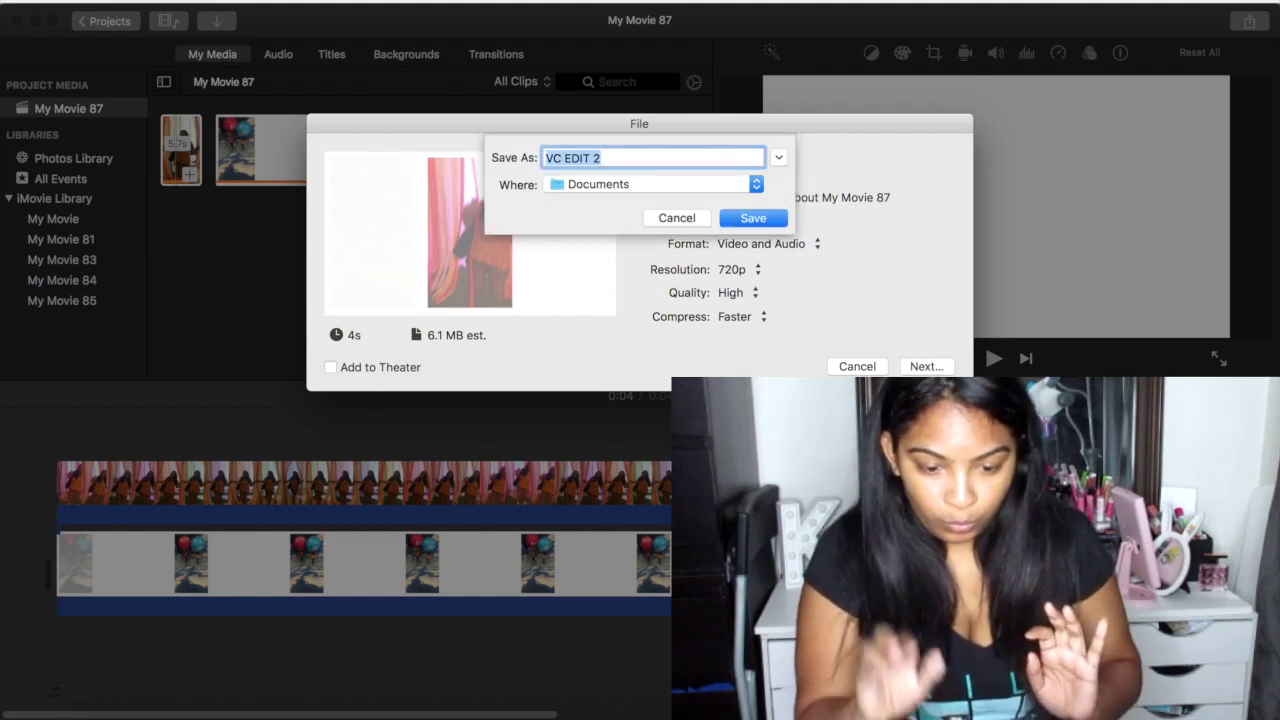
left_click(752, 220)
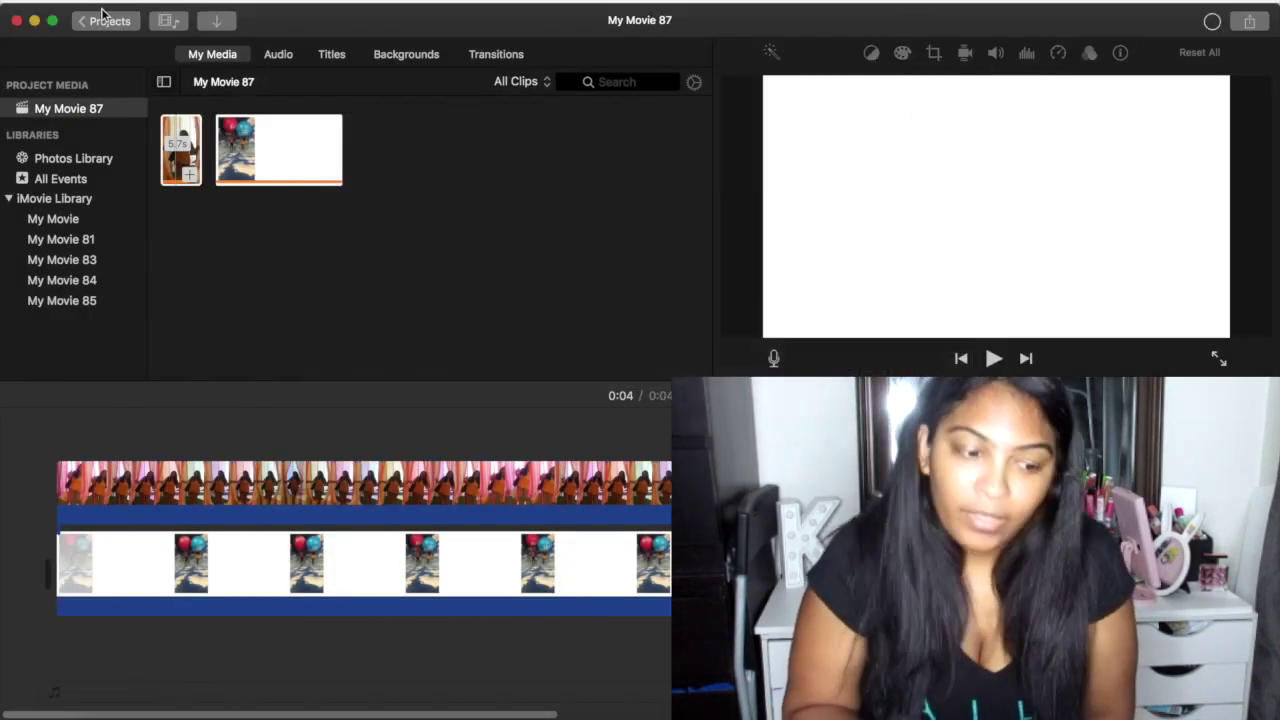
Step: Save the project under the name My Movie 87 and create a new, empty movie project
left_click(105, 23)
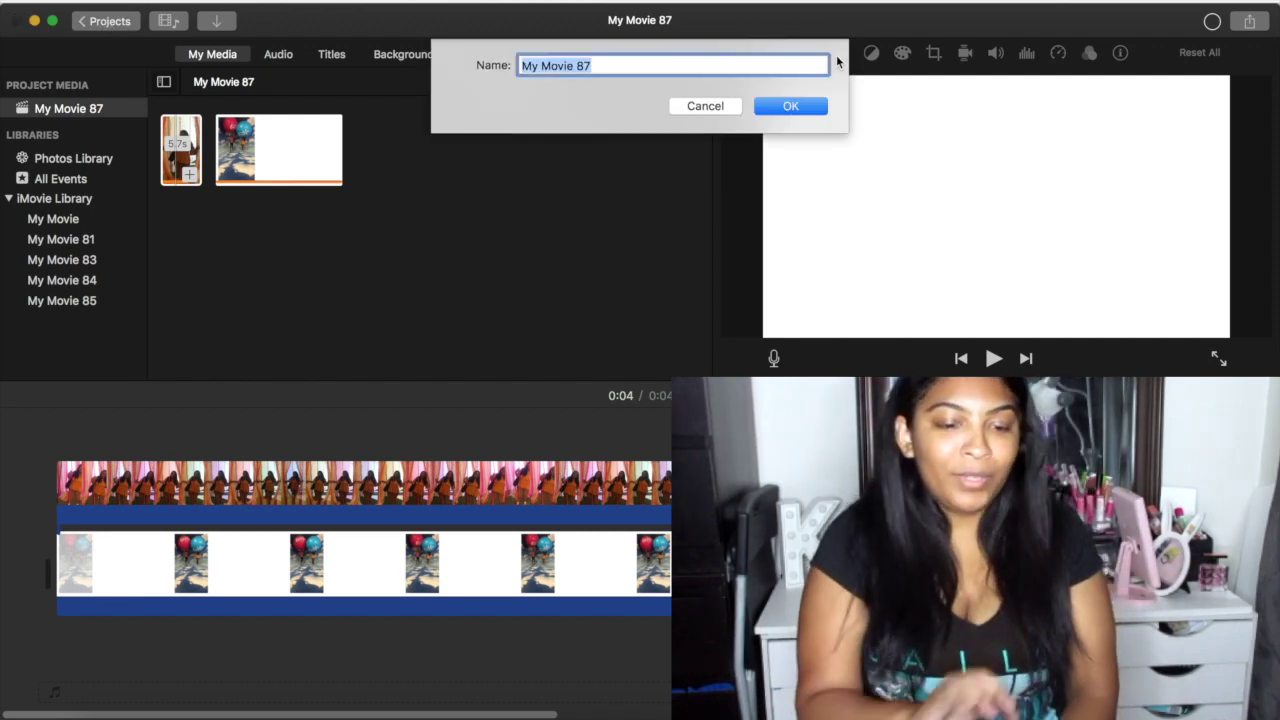
left_click(789, 105)
left_click(184, 261)
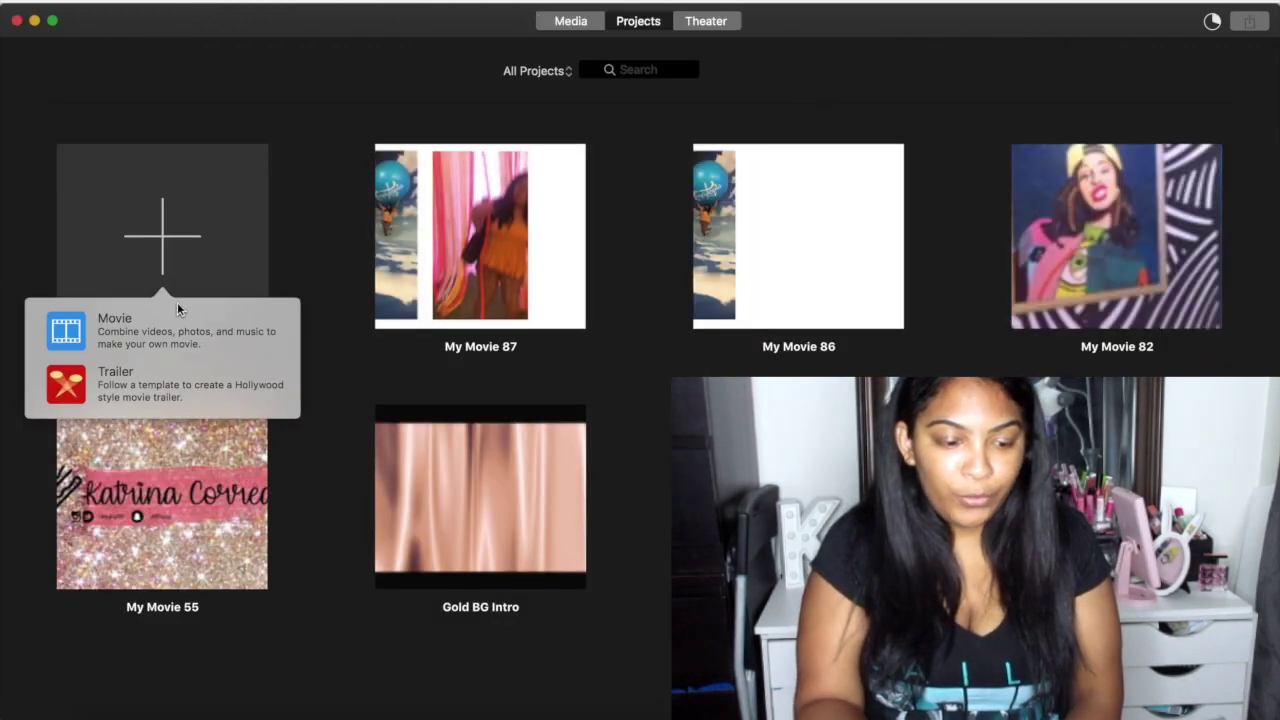
left_click(172, 334)
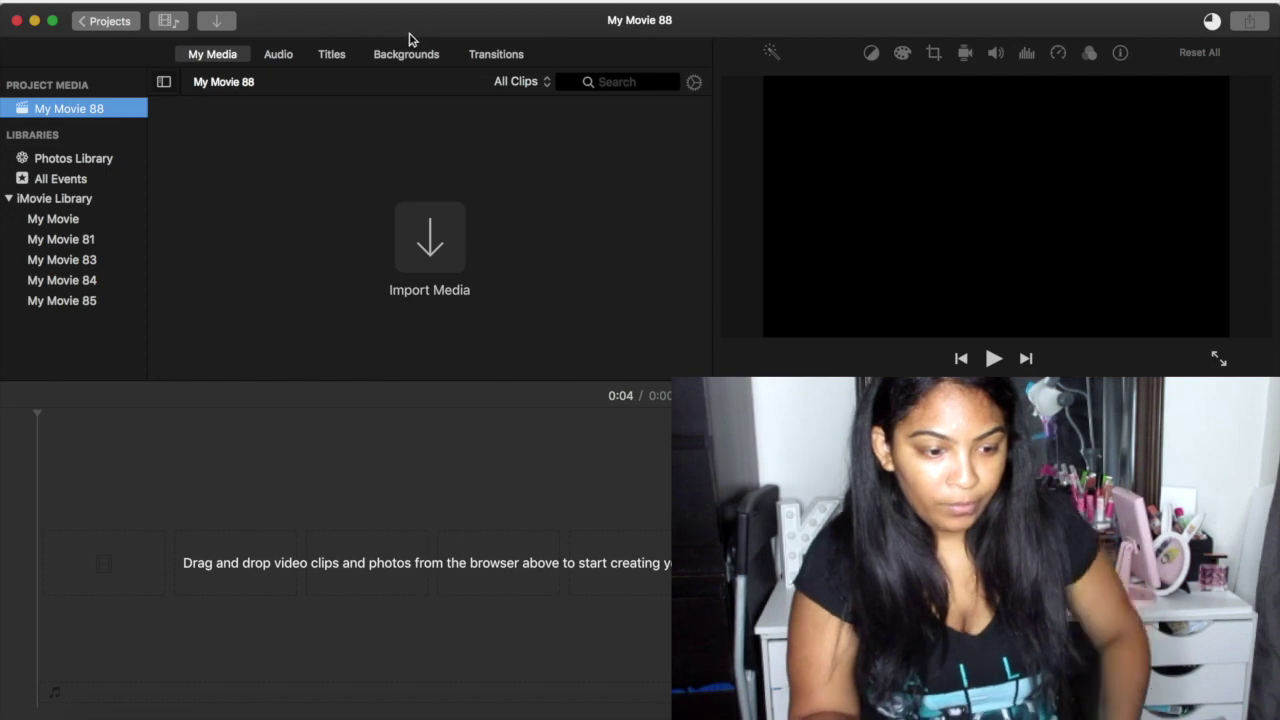
Step: Start a media import, look through the candytopia 18 folder for the exported VC EDIT 2 video and dismiss the share notification
left_click(229, 24)
left_click(478, 426)
left_click(478, 426)
left_click(436, 503)
key("Up")
key("Up")
key("Up")
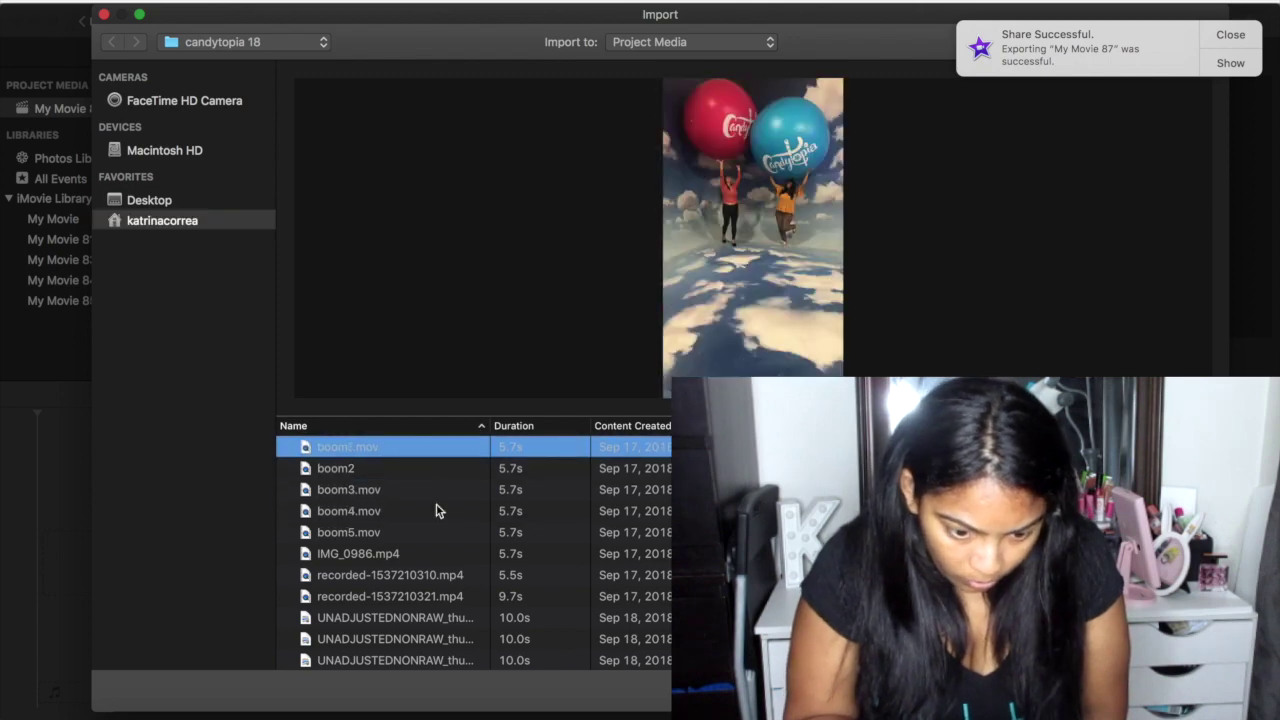
left_click(1218, 37)
key("Down")
key("Down")
key("Up")
key("Up")
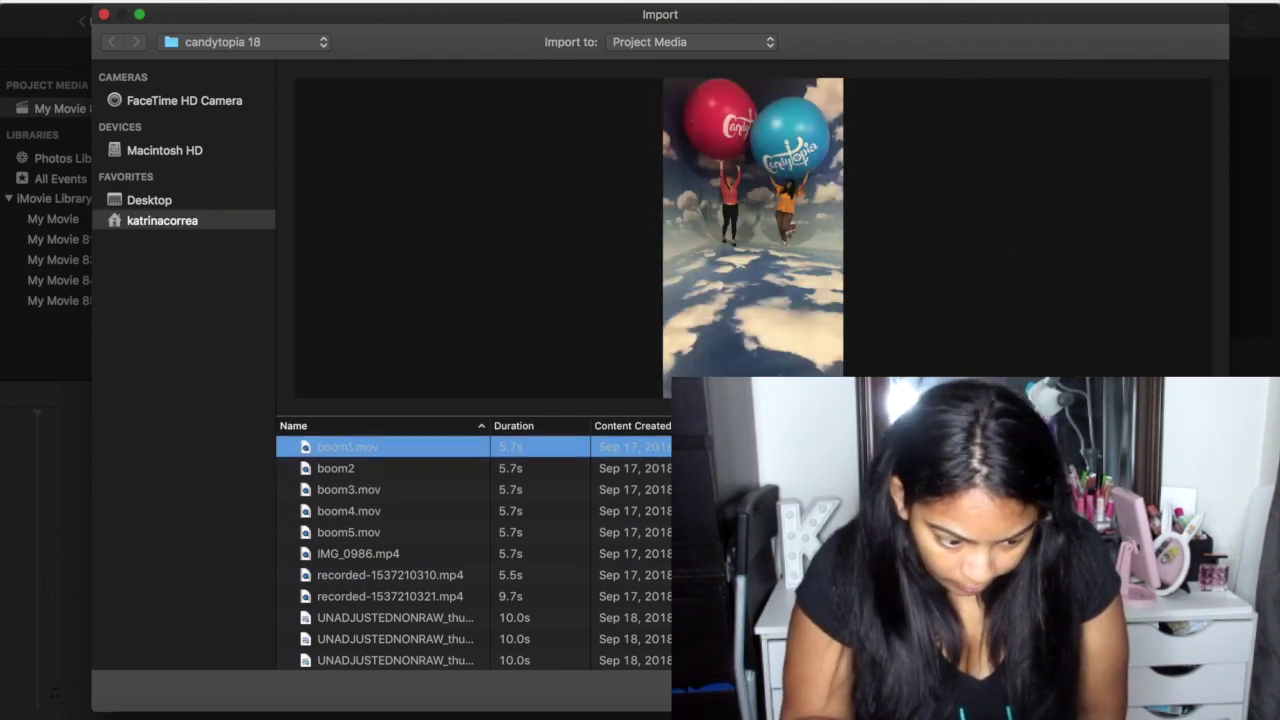
Step: Import VC EDIT 2.mp4 from the Documents folder and place it at the start of the timeline
left_click(170, 201)
left_click(174, 221)
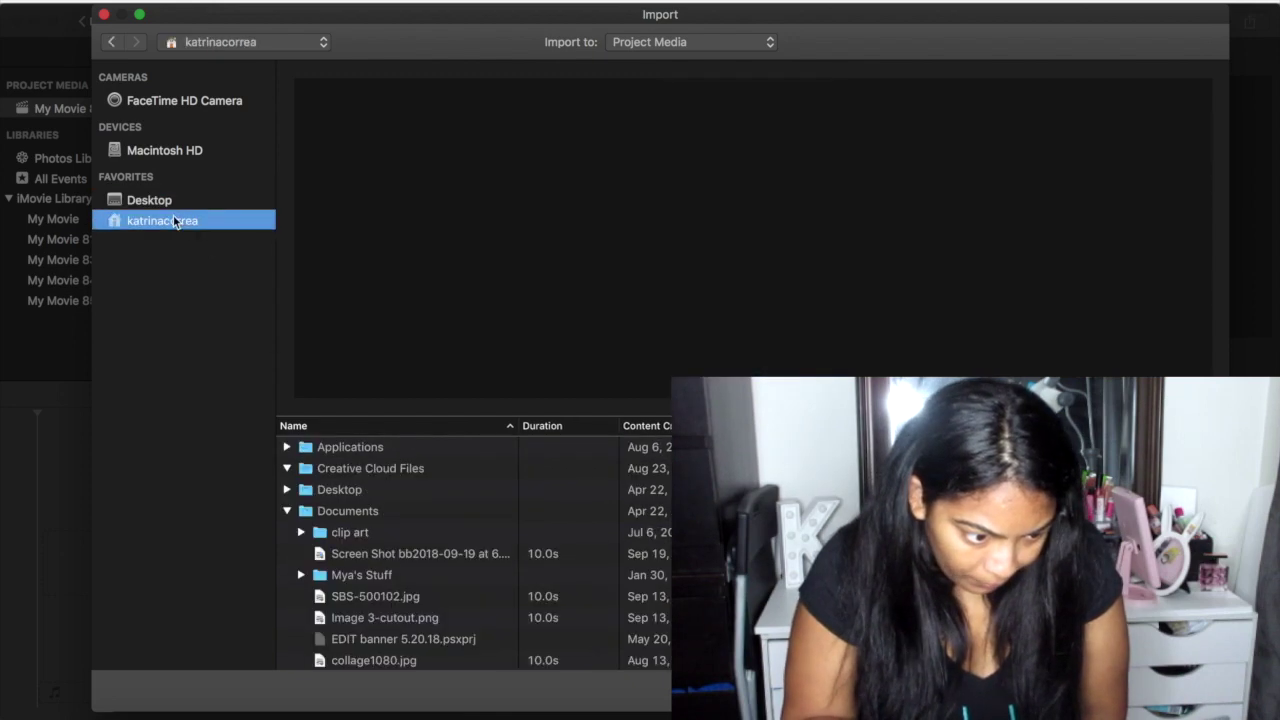
double_click(325, 513)
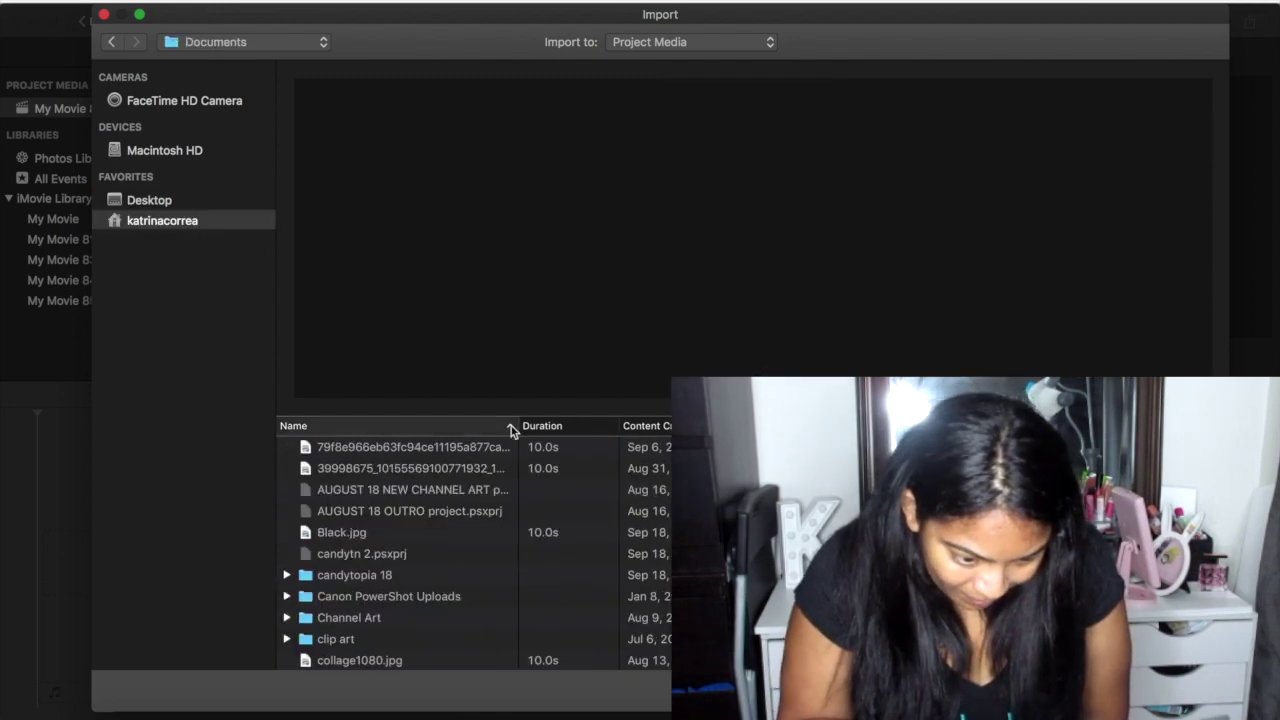
left_click(344, 633)
key("v")
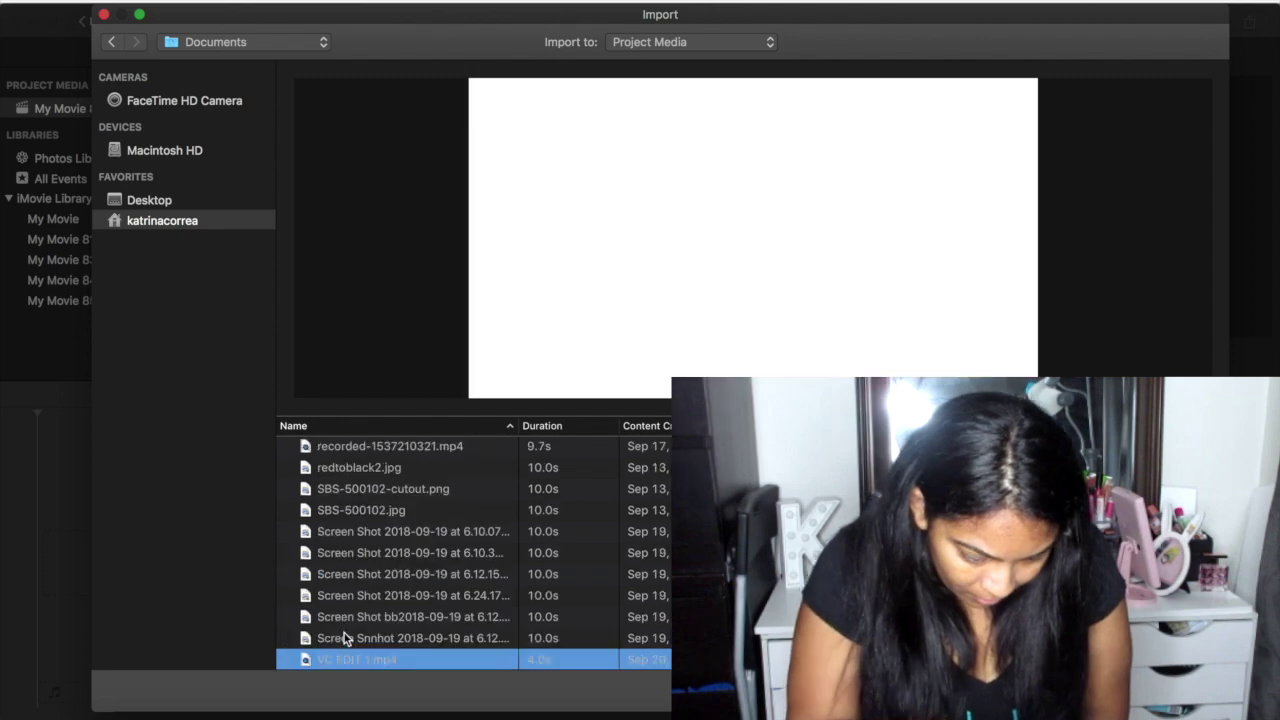
key("Down")
key("Return")
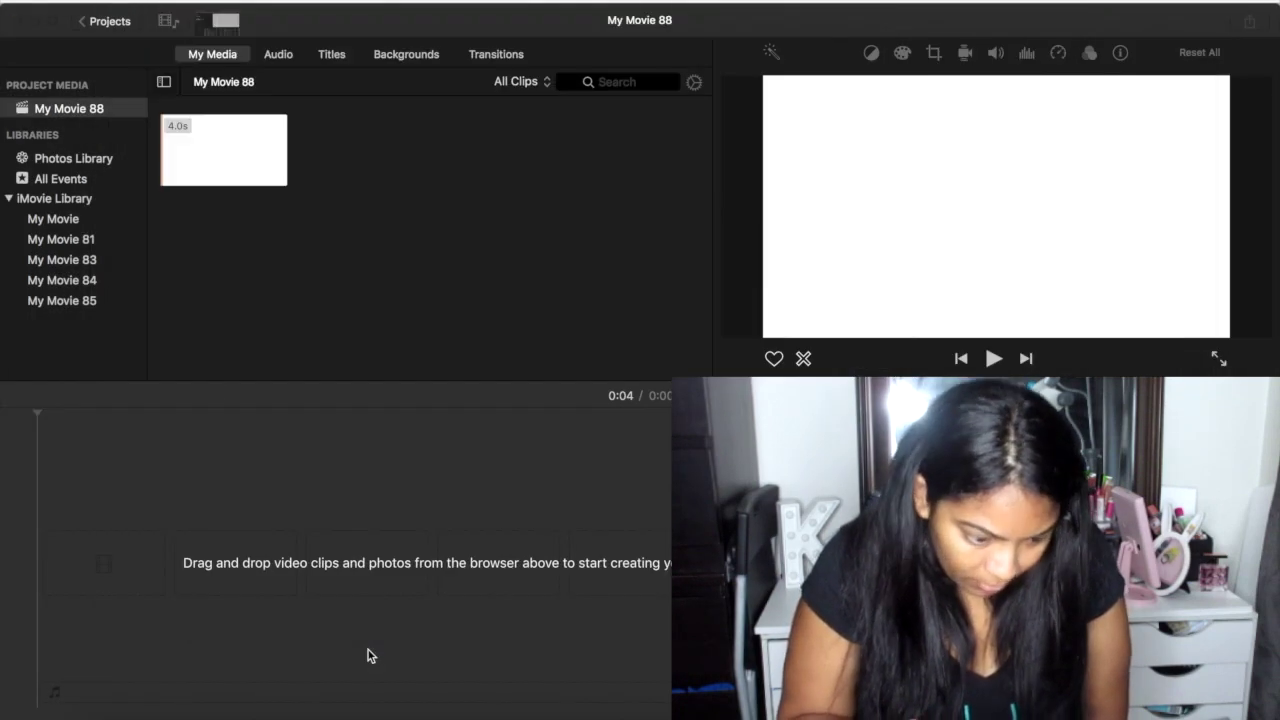
left_click_drag(177, 129, 62, 572)
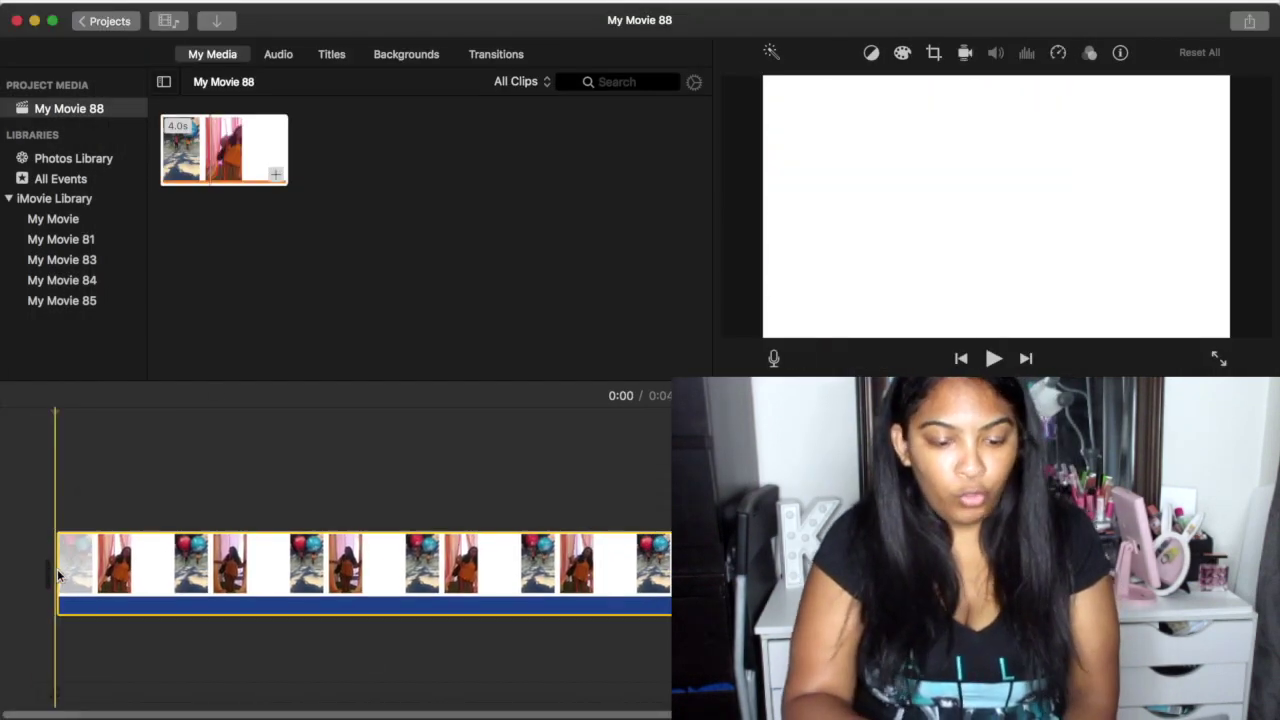
Step: Import boom3.mov from the candytopia 18 folder and lay it above the VC EDIT 2 clip, starting at the same point
left_click(218, 28)
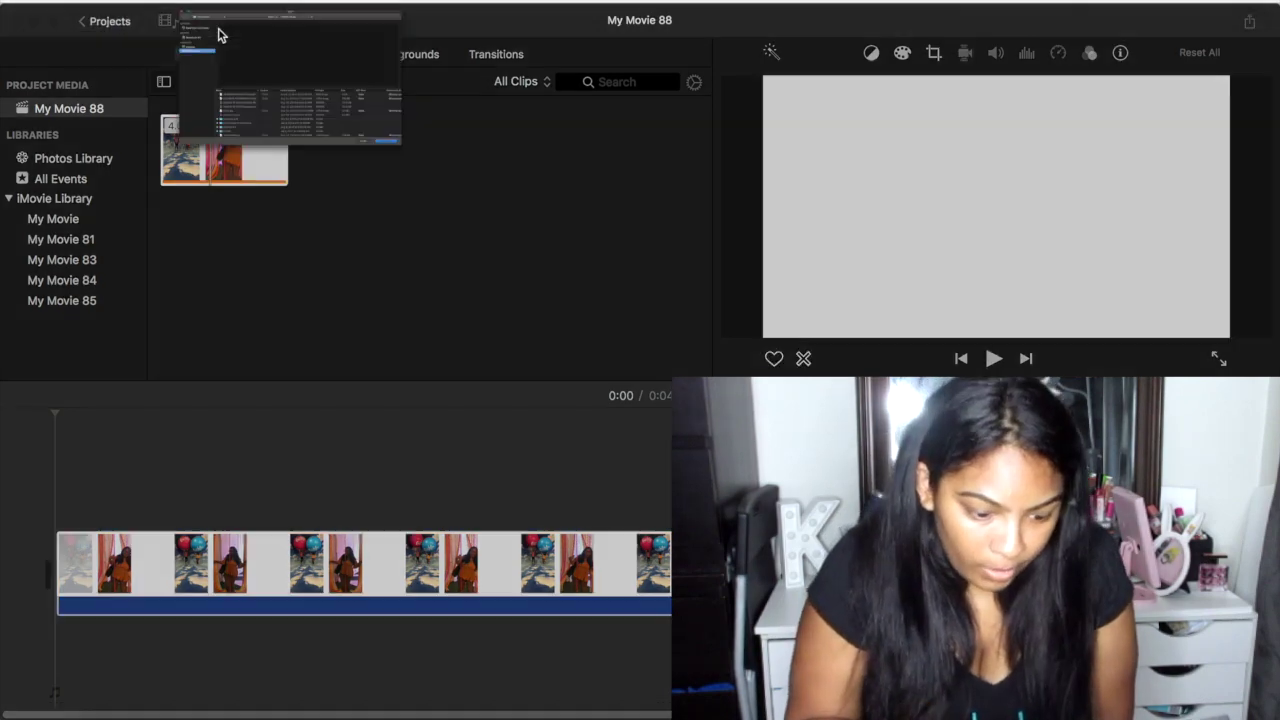
left_click(288, 575)
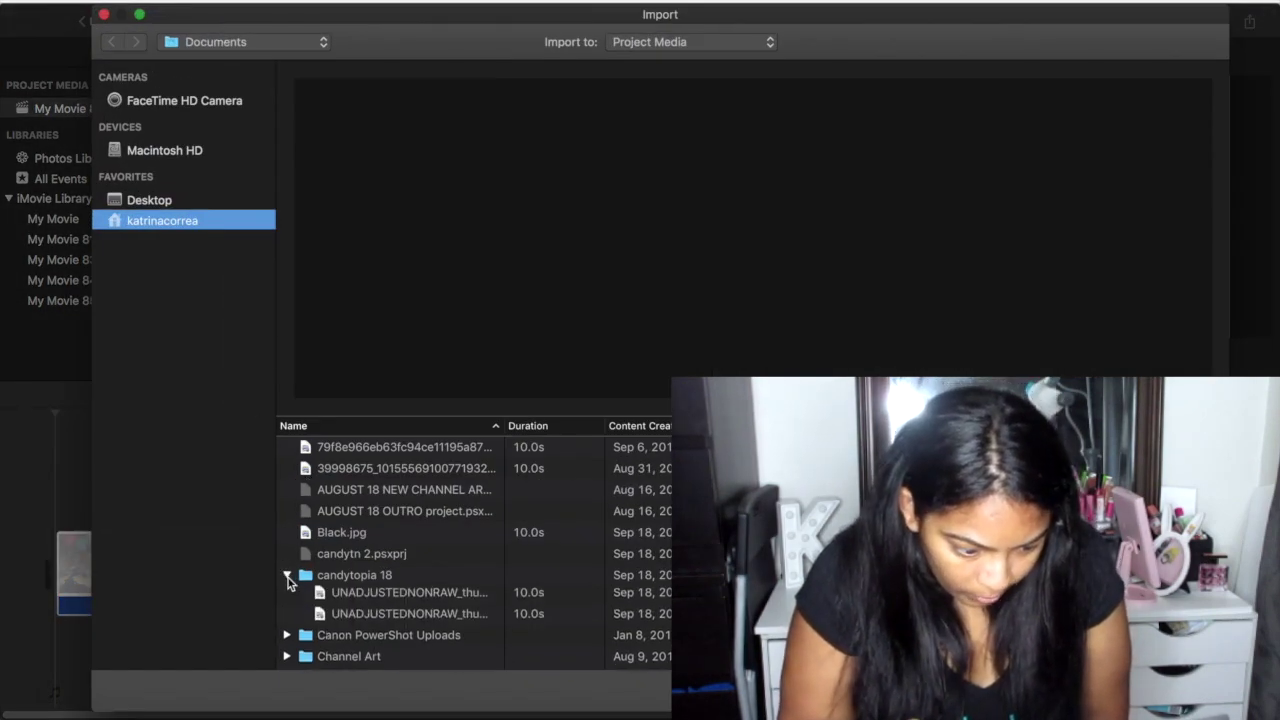
left_click(345, 598)
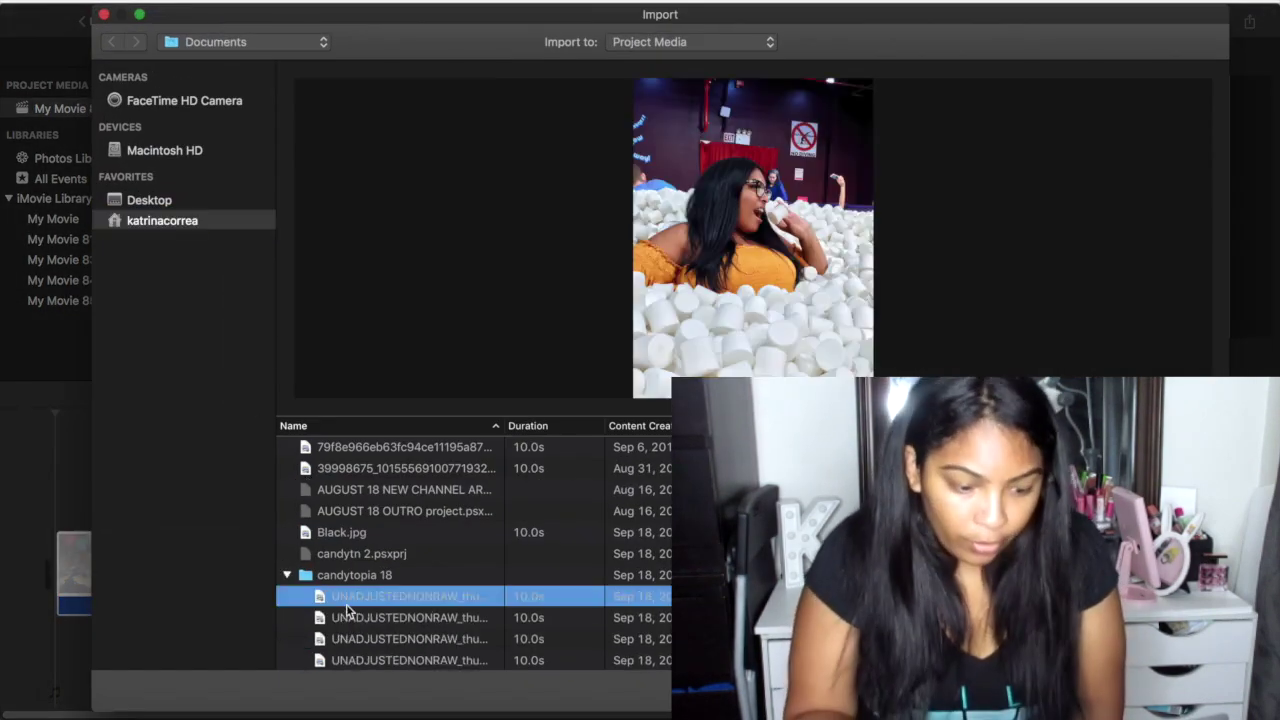
left_click(495, 426)
left_click(495, 426)
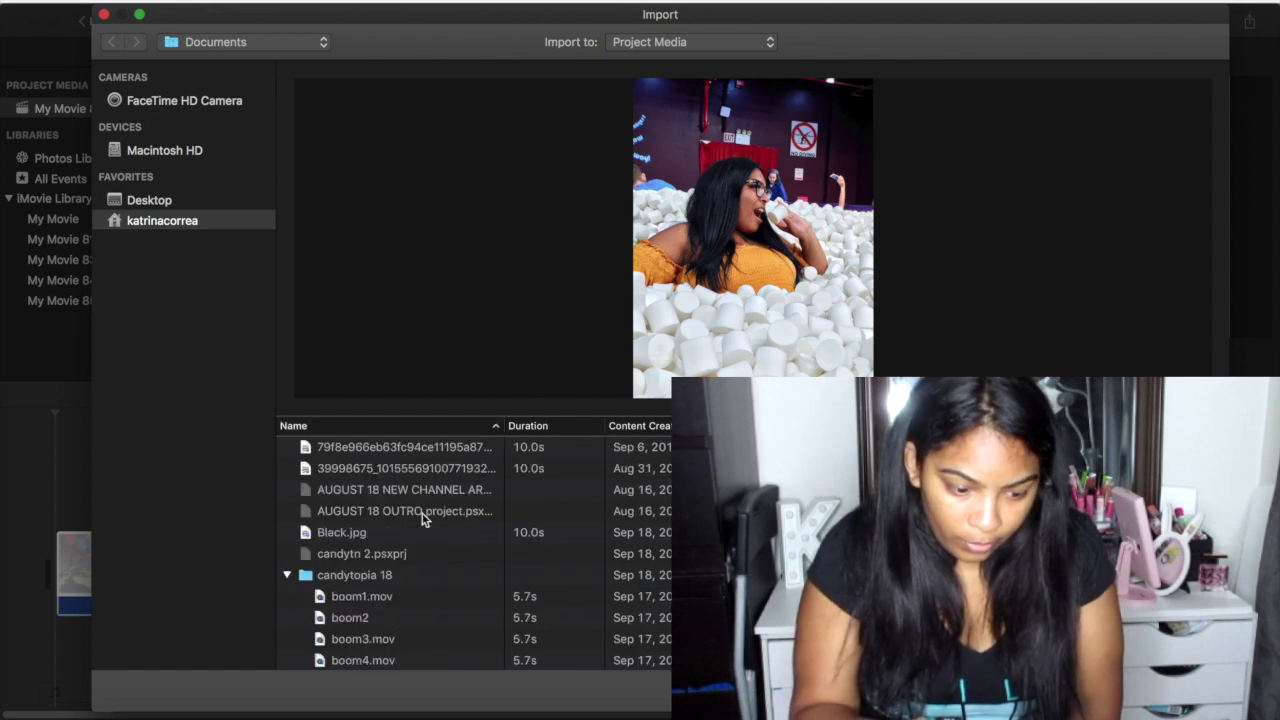
double_click(355, 642)
left_click_drag(180, 160, 372, 470)
left_click_drag(500, 470, 188, 465)
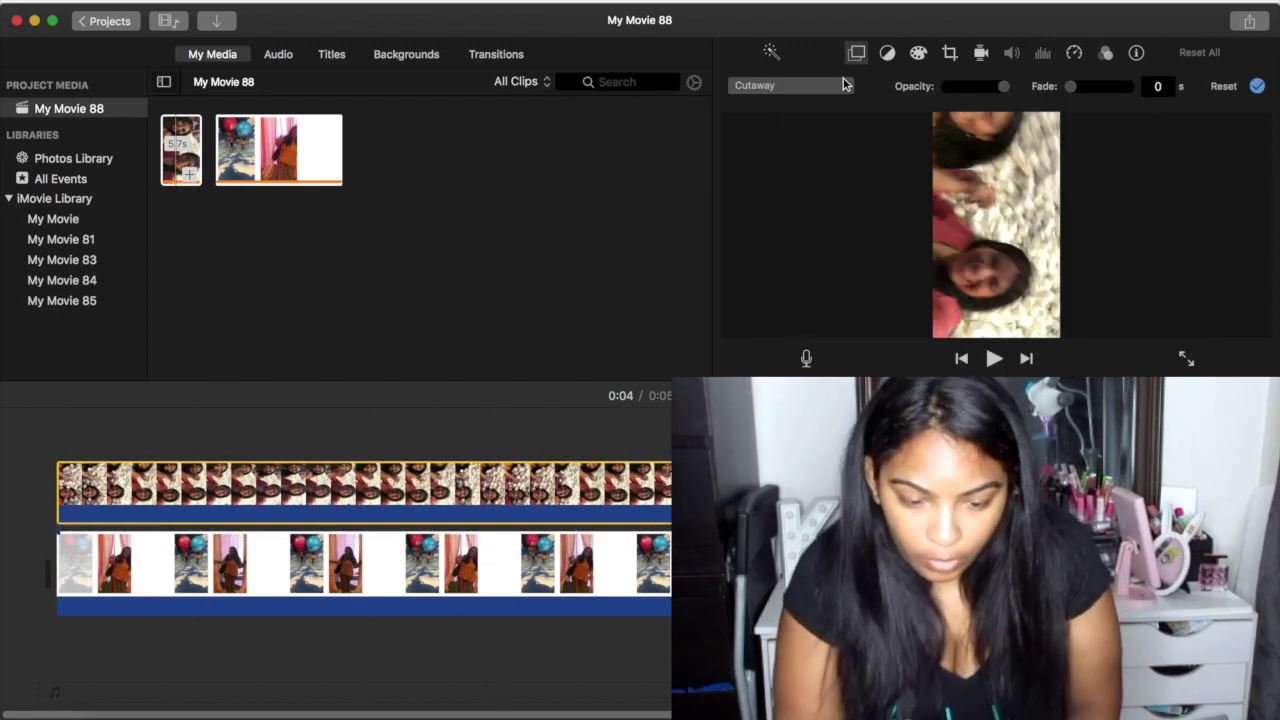
Step: Set the boom3 overlay to Picture in Picture and fit it into the empty white third at the height of the other videos
left_click(808, 86)
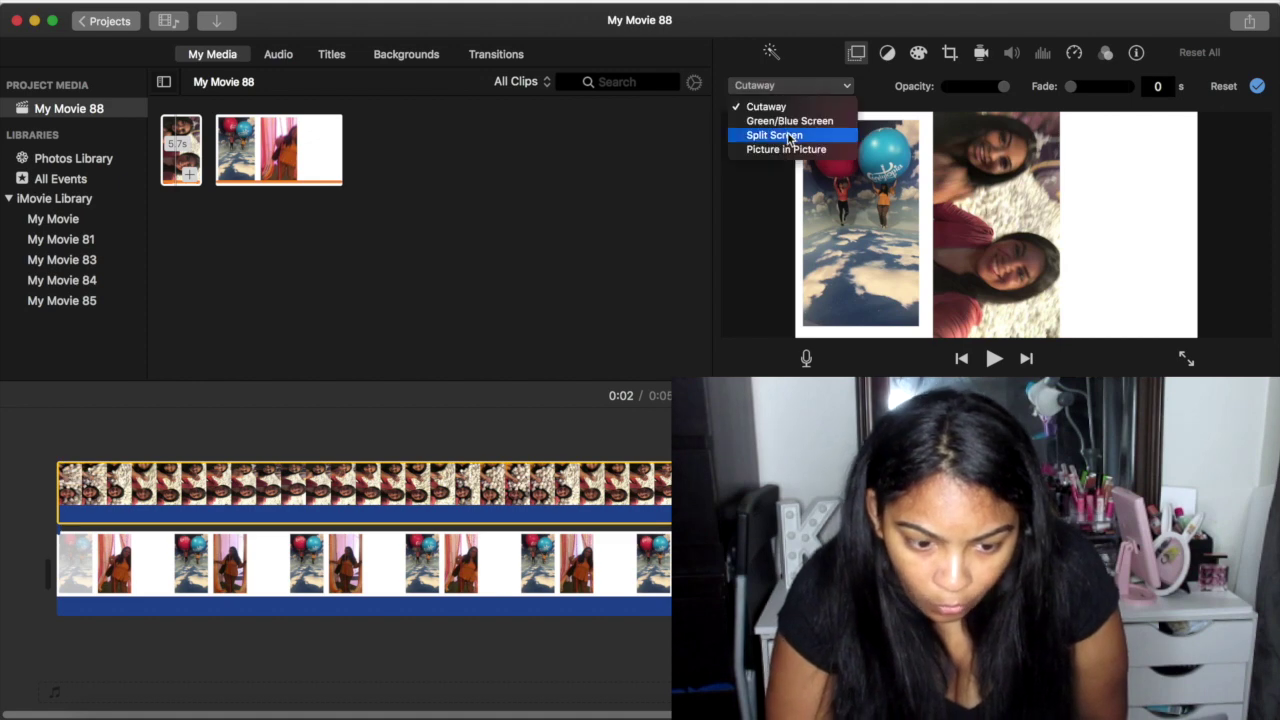
left_click(790, 150)
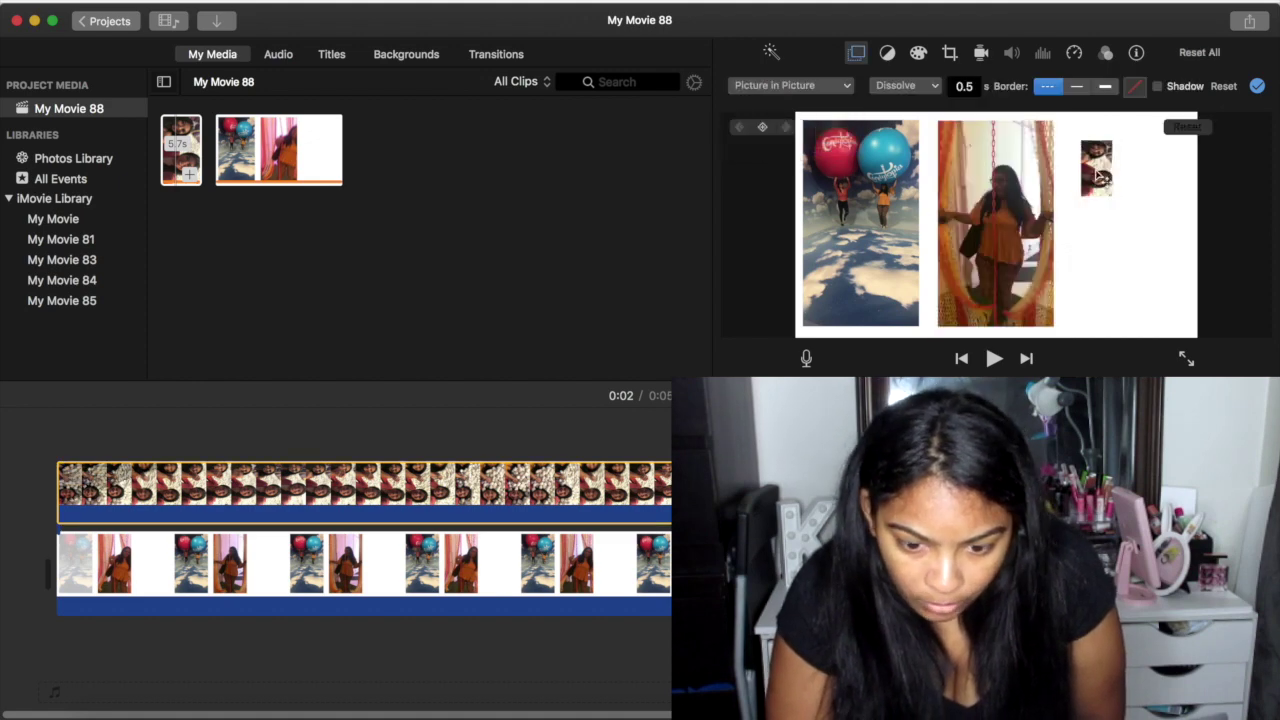
left_click_drag(1098, 176, 1153, 262)
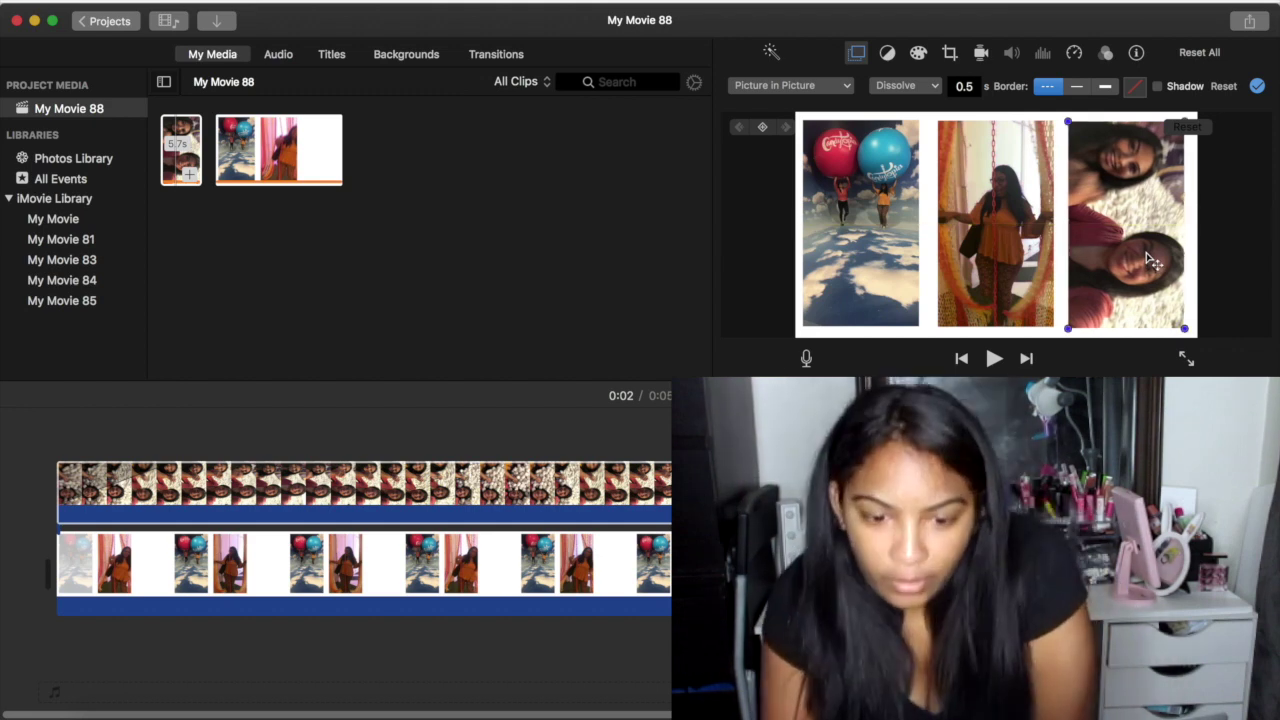
Step: Play the movie to check the three videos side by side, then stop playback
key("space")
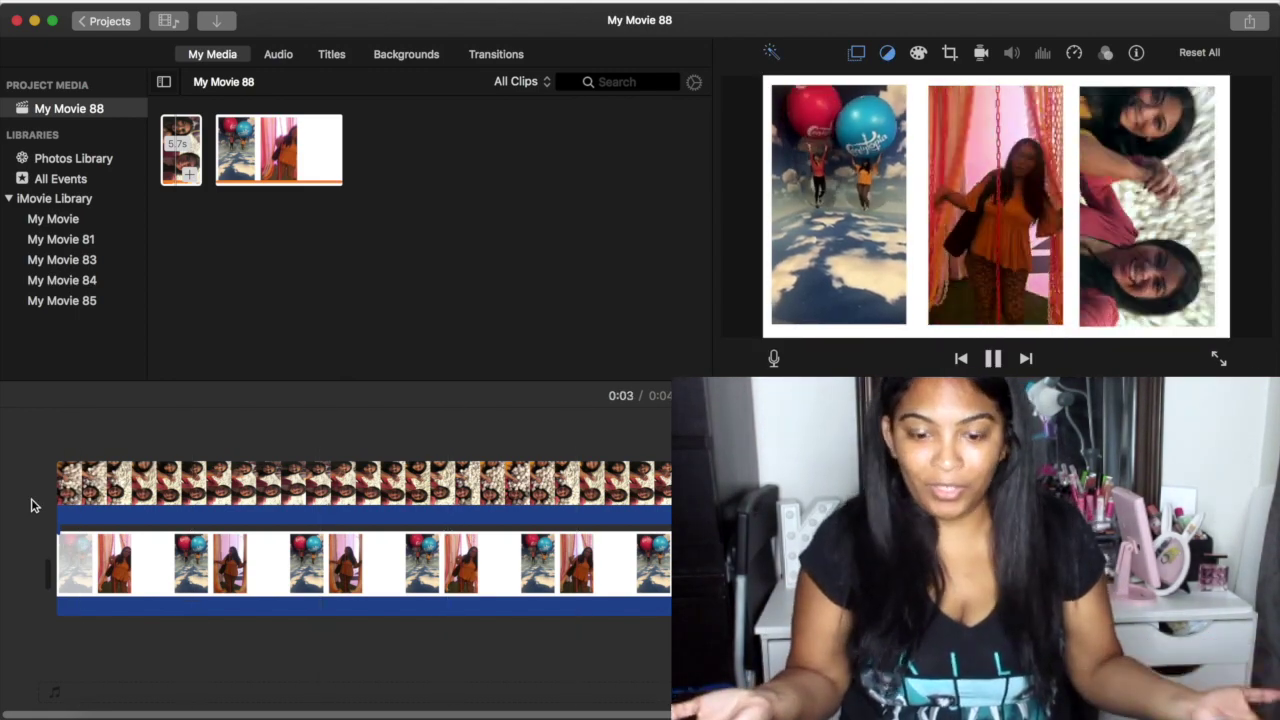
key("space")
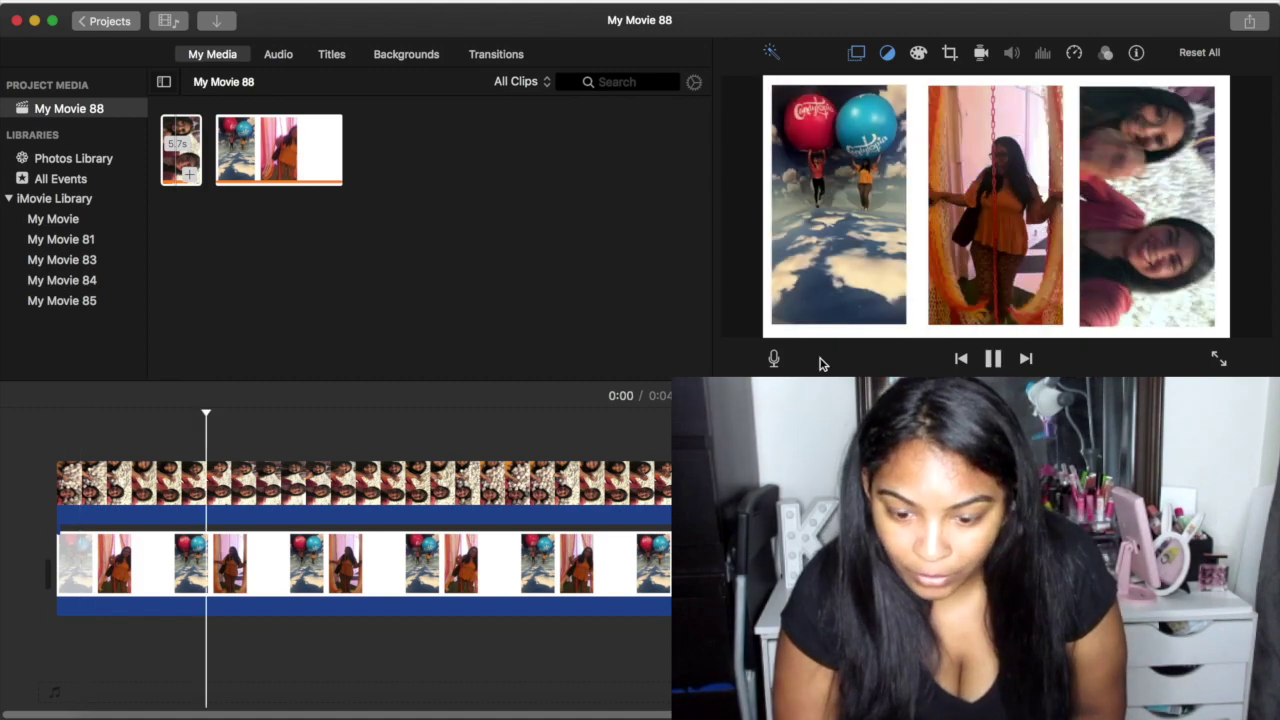
key("space")
Step: Export the three-video collage as a file named VC FINAL EDIT in the Documents folder
left_click(1250, 25)
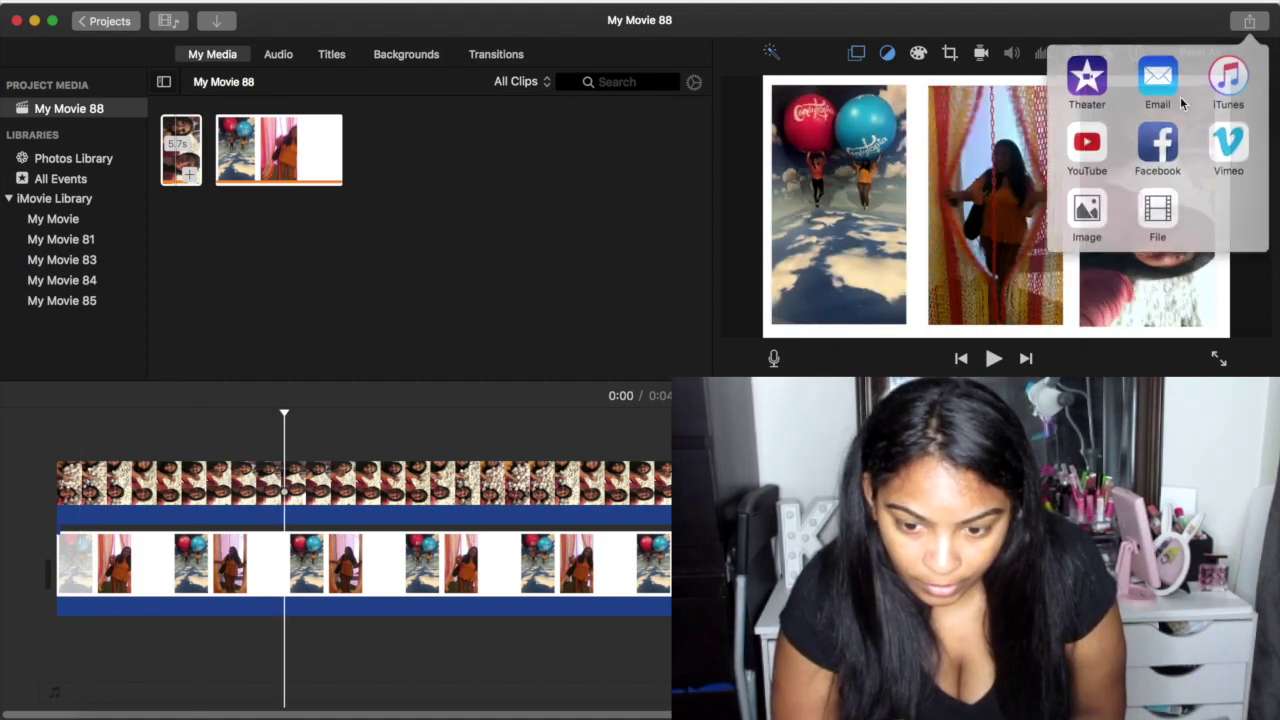
left_click(1160, 203)
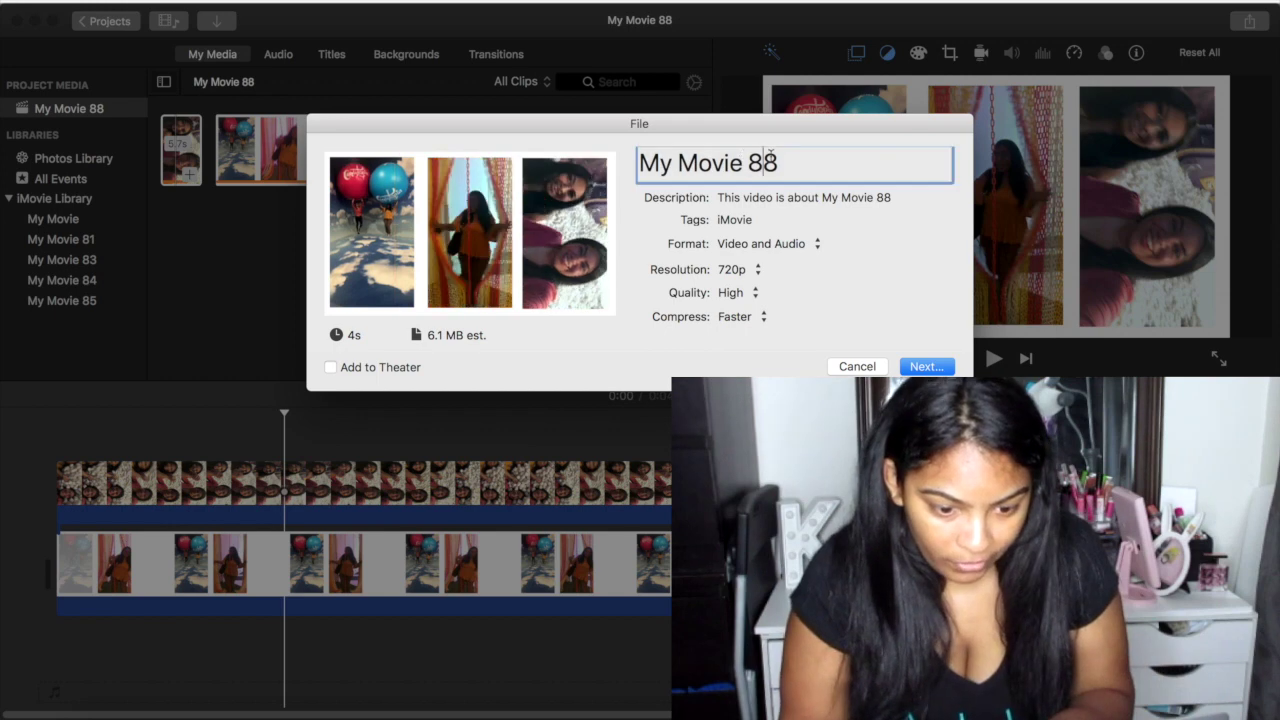
left_click(770, 152)
type("VC")
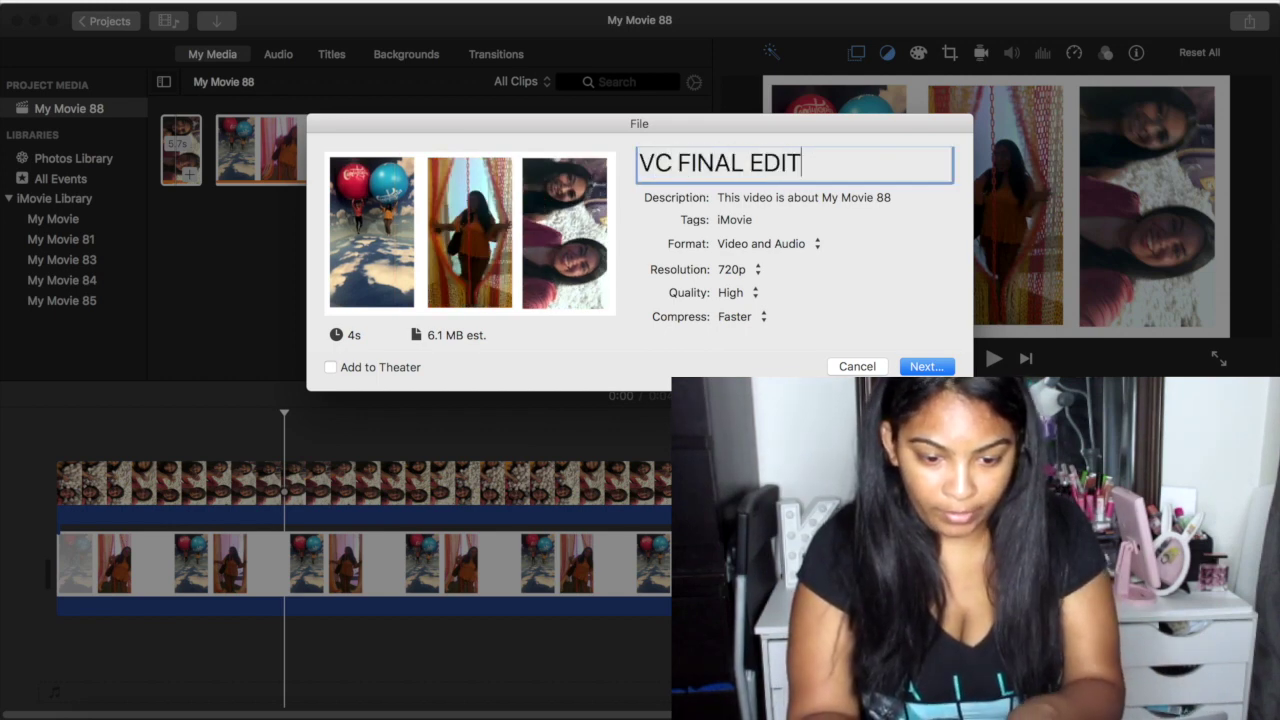
type(" FINAL EDIT")
key("Return")
left_click(748, 218)
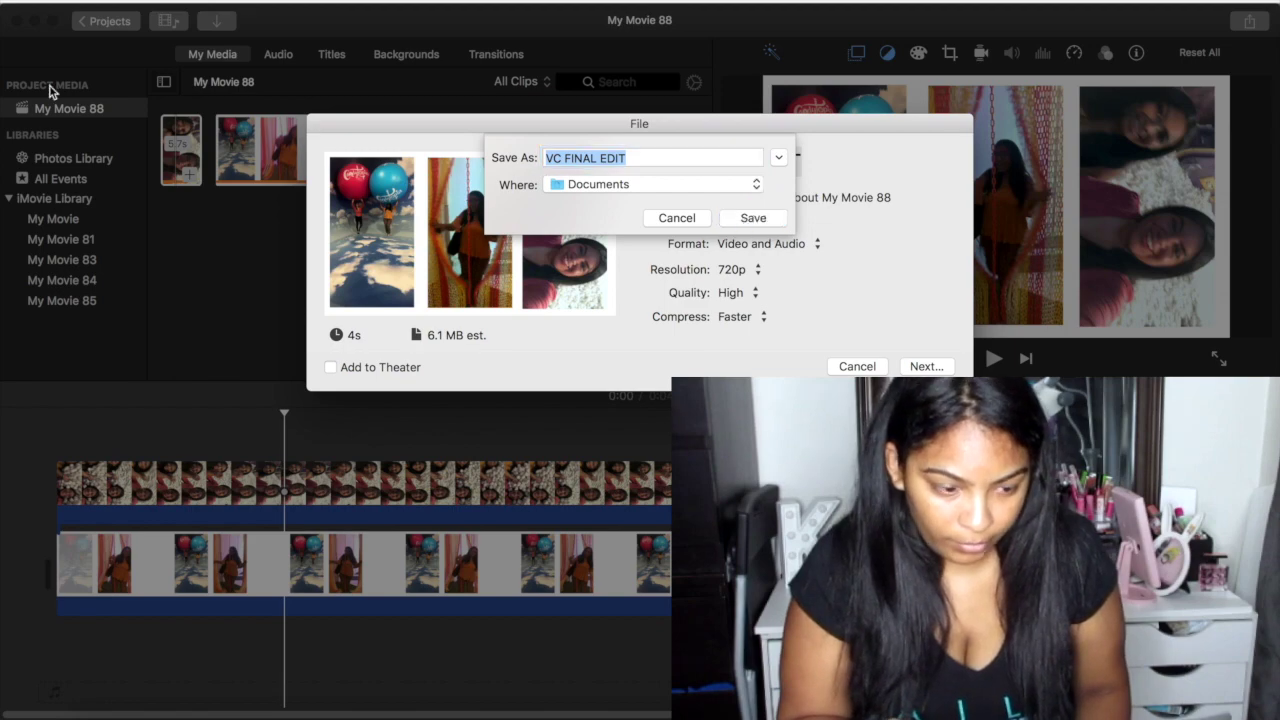
Step: Save the project under the name My Movie 88 and create another empty movie project
left_click(108, 22)
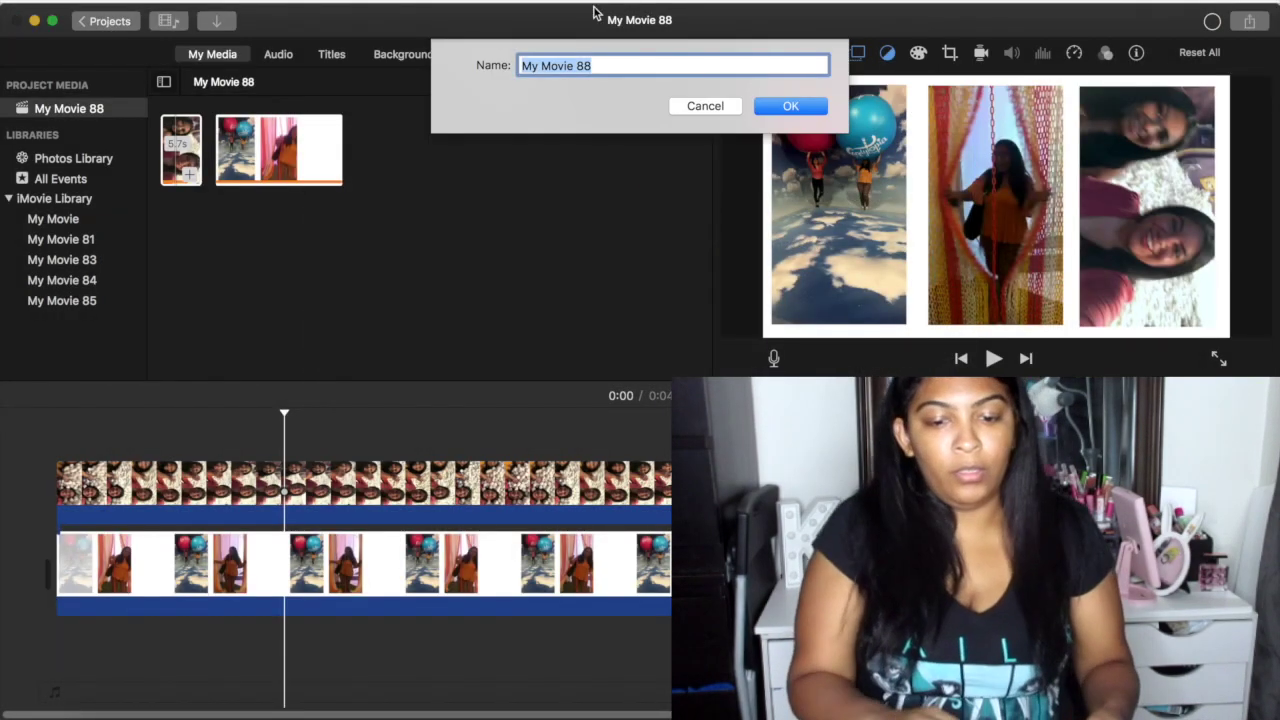
left_click(790, 107)
left_click(184, 275)
left_click(172, 340)
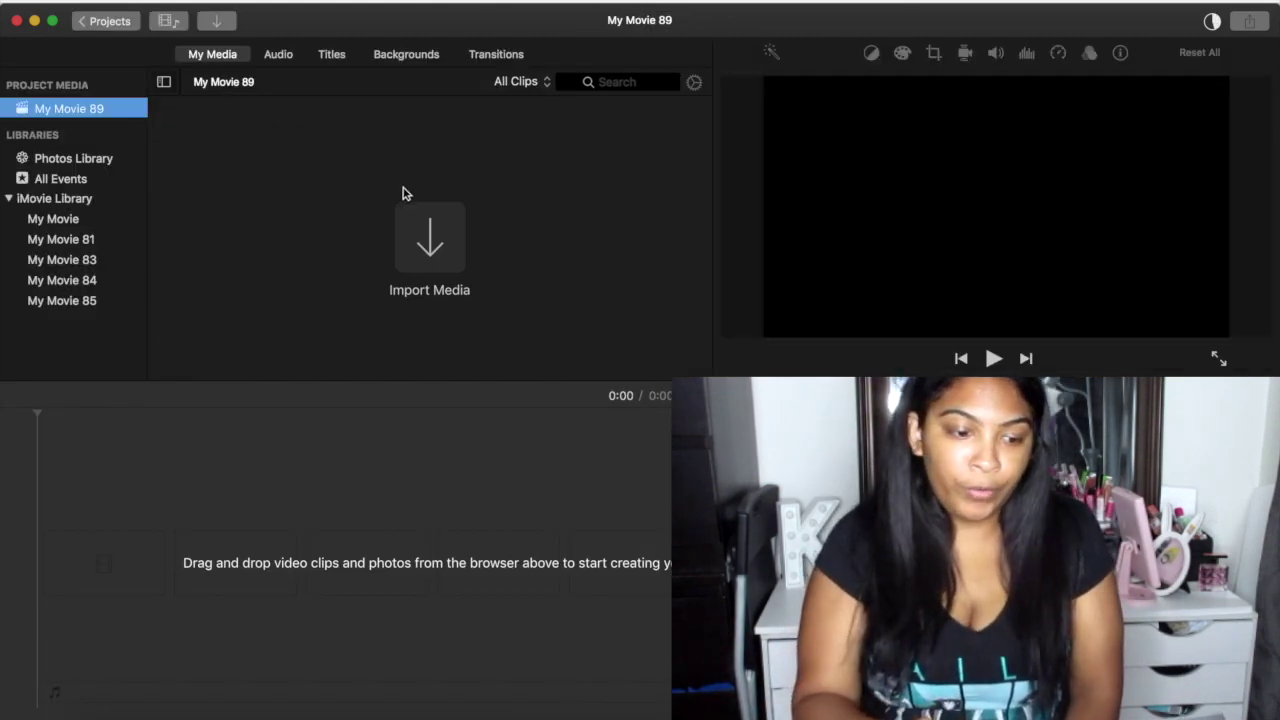
Step: Import VC FINAL EDIT.mp4 from the Documents folder into the new project
left_click(431, 237)
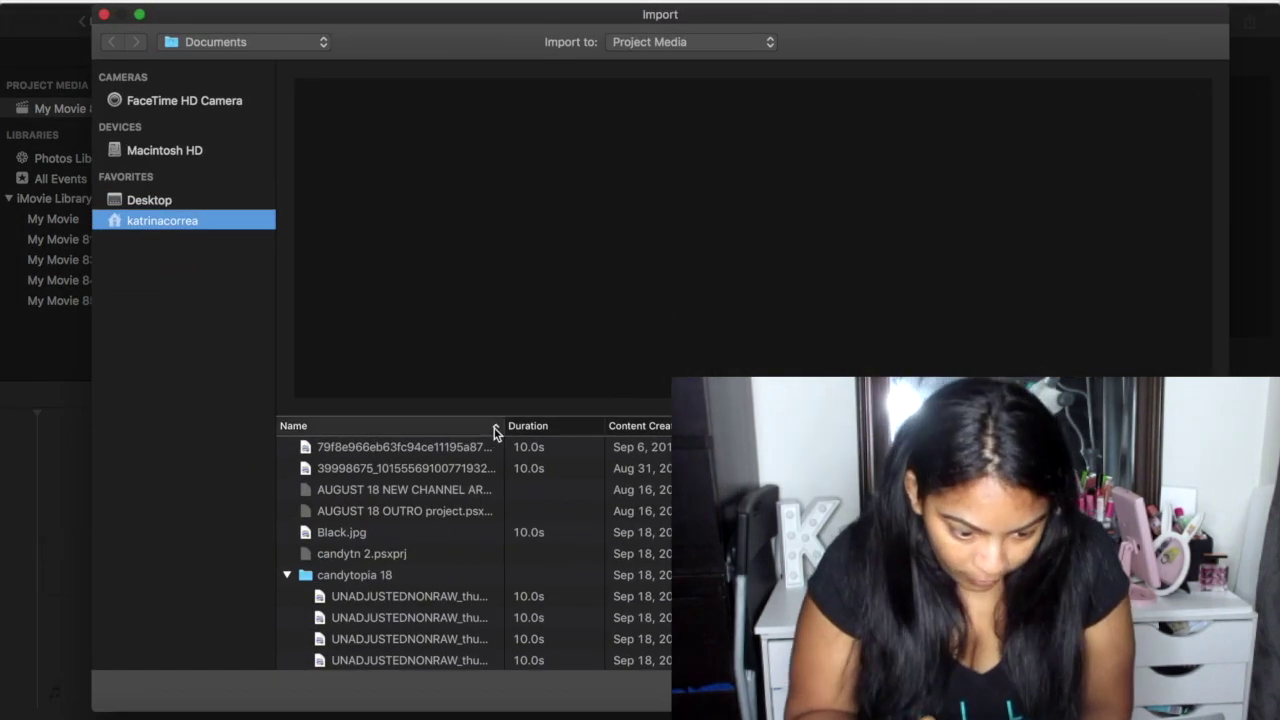
left_click(494, 428)
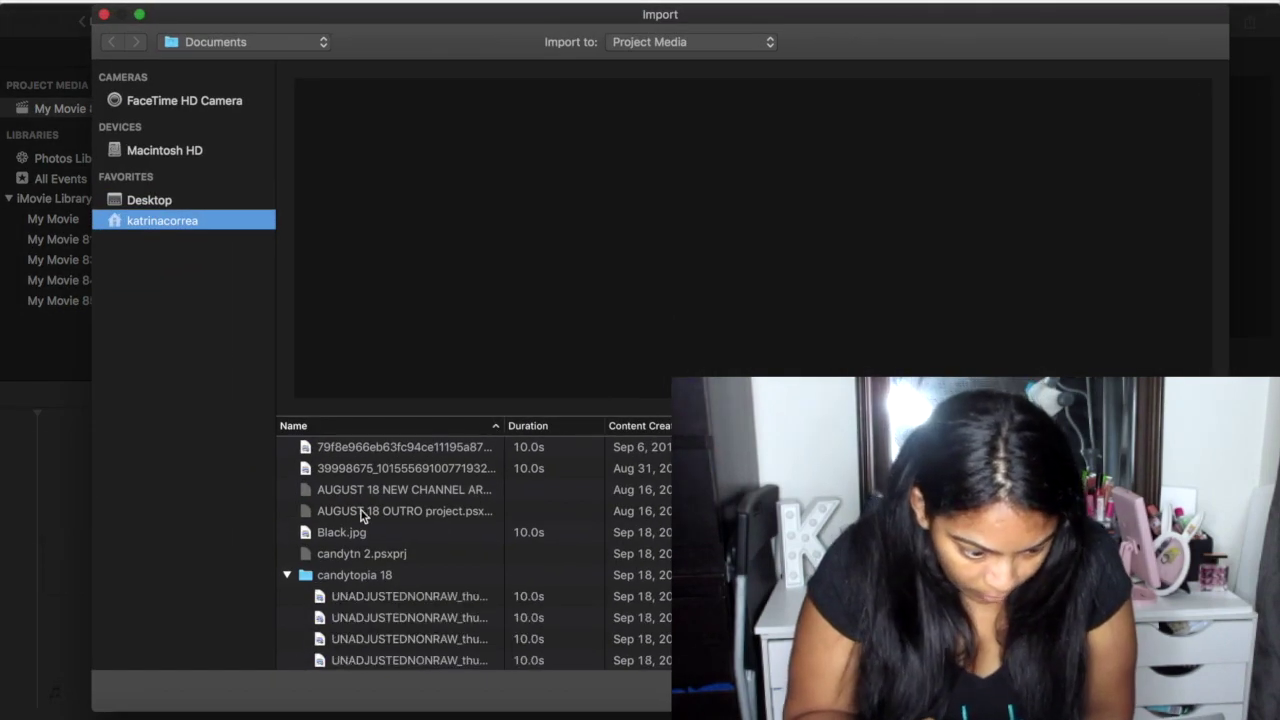
left_click(287, 576)
left_click(353, 468)
key("v")
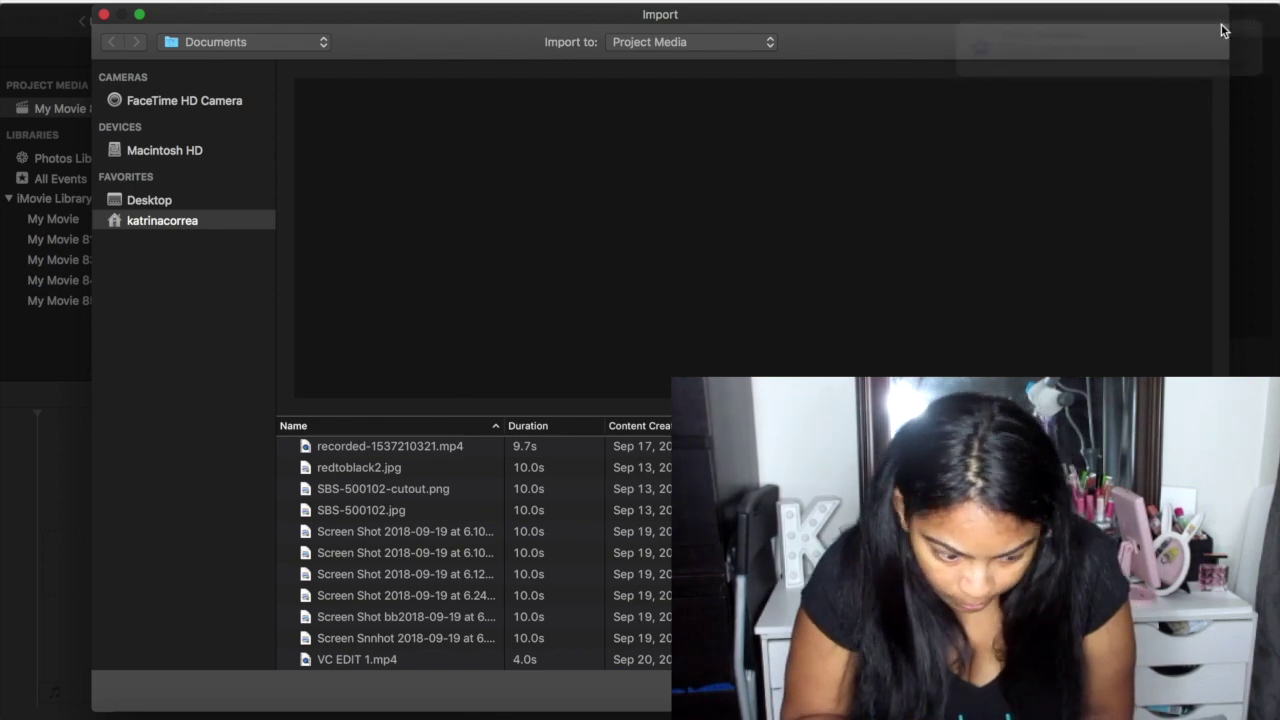
scroll(364, 653, "down", 2)
left_click(364, 653)
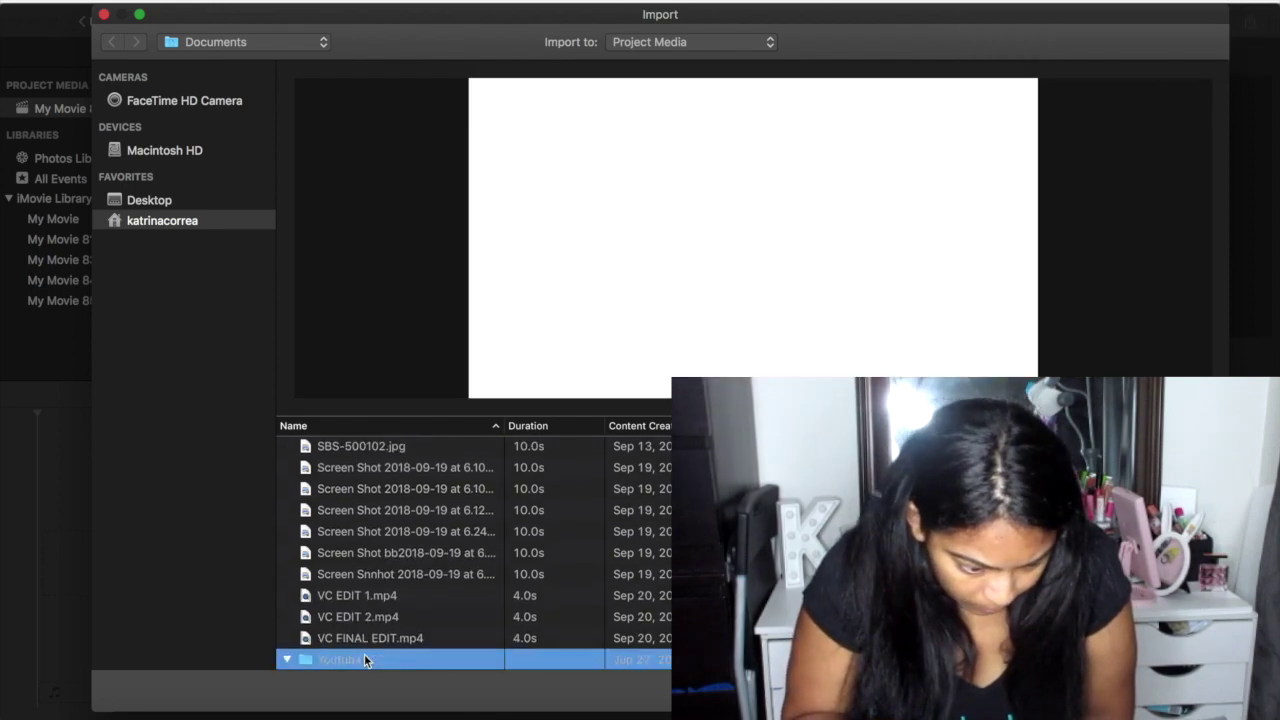
left_click(364, 636)
key("Return")
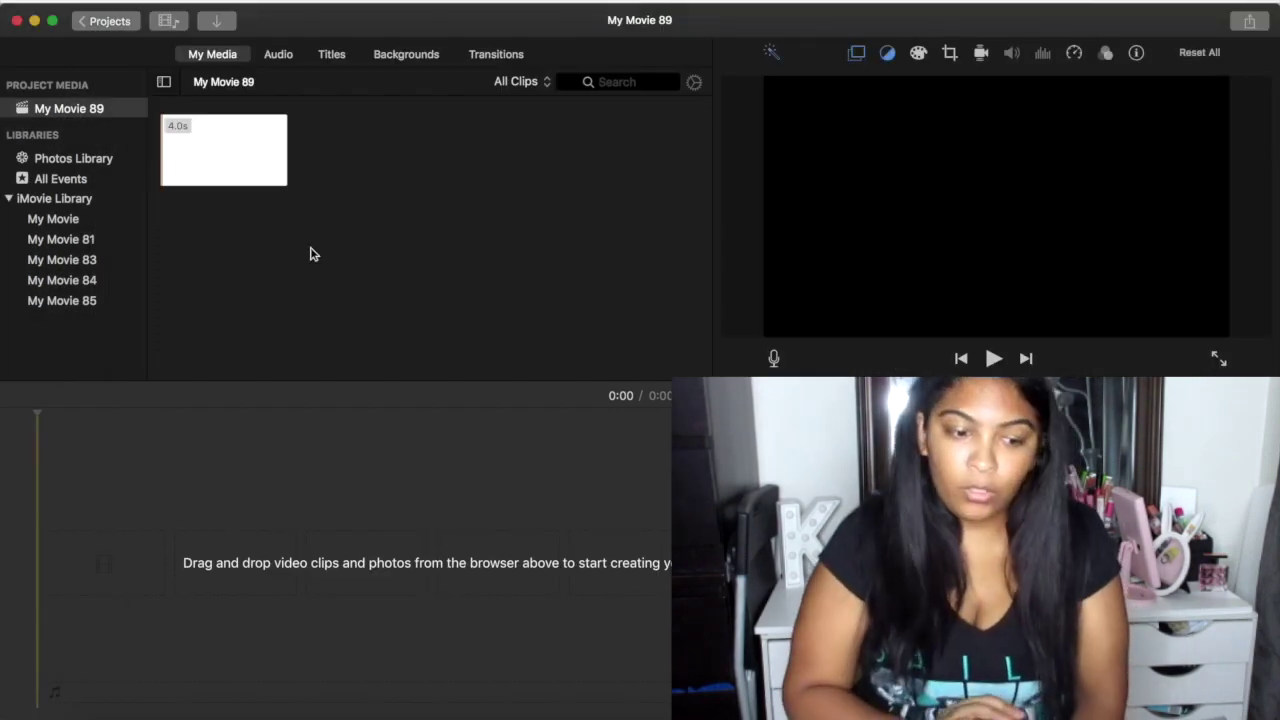
Step: Place the whole VC FINAL EDIT clip in the timeline and play it back
left_click_drag(256, 145, 405, 167)
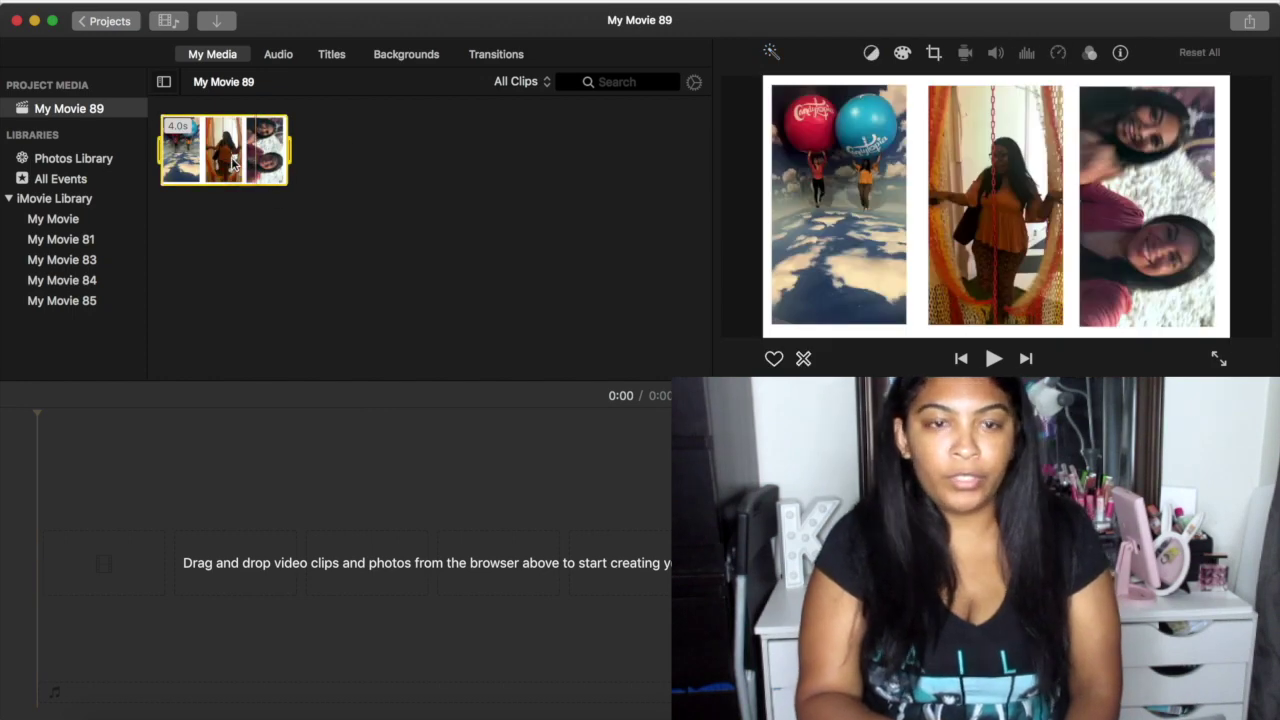
left_click_drag(233, 163, 80, 577)
key("space")
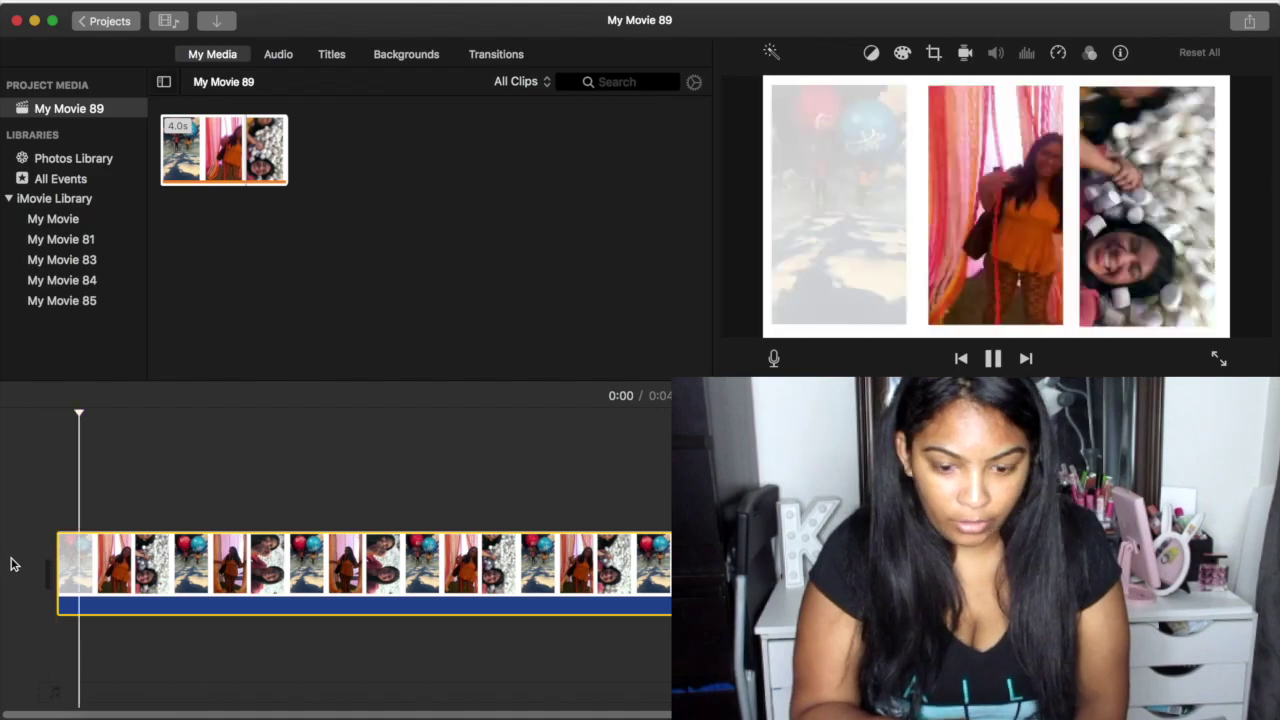